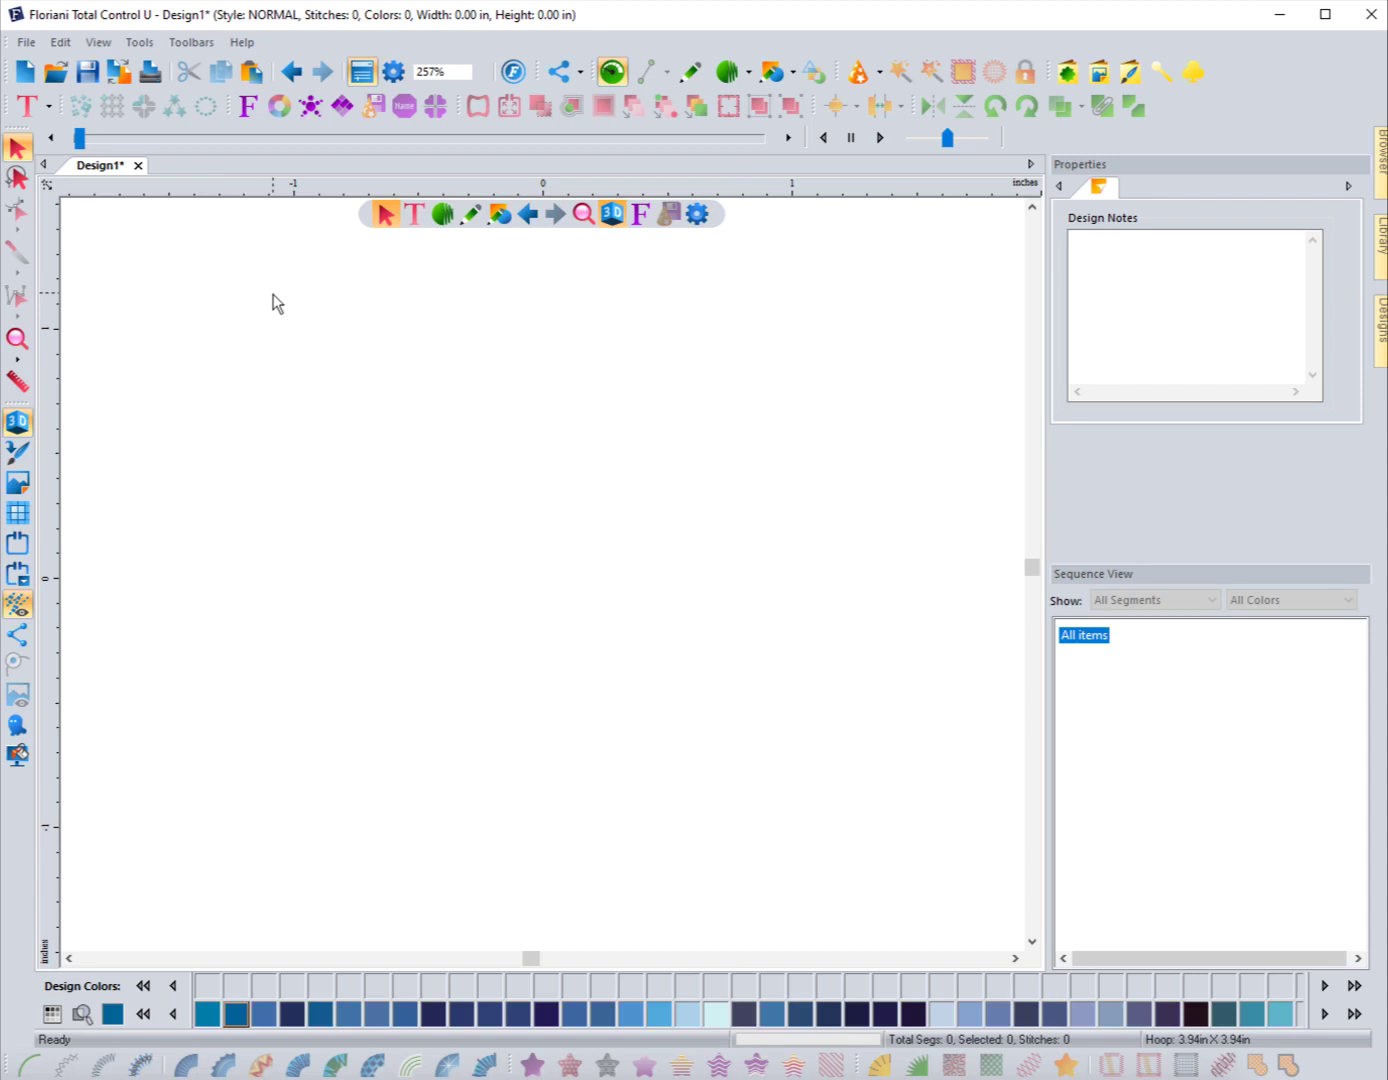
Step: Open Font Play, set its font Type to True Type, and scroll the font list
left_click(250, 108)
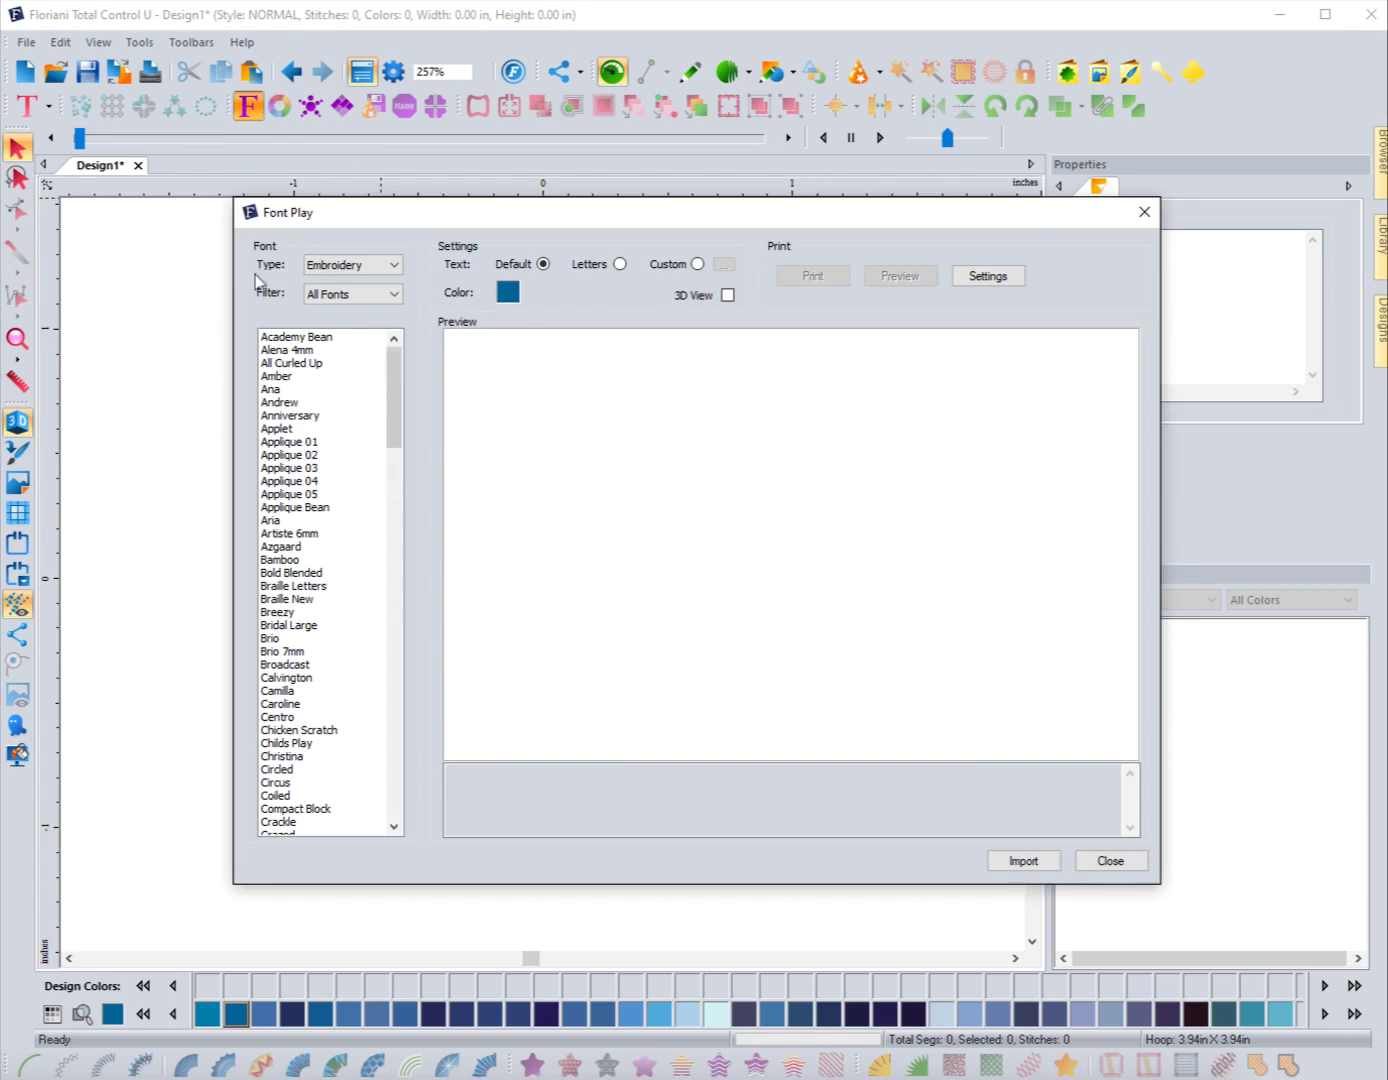
left_click(328, 266)
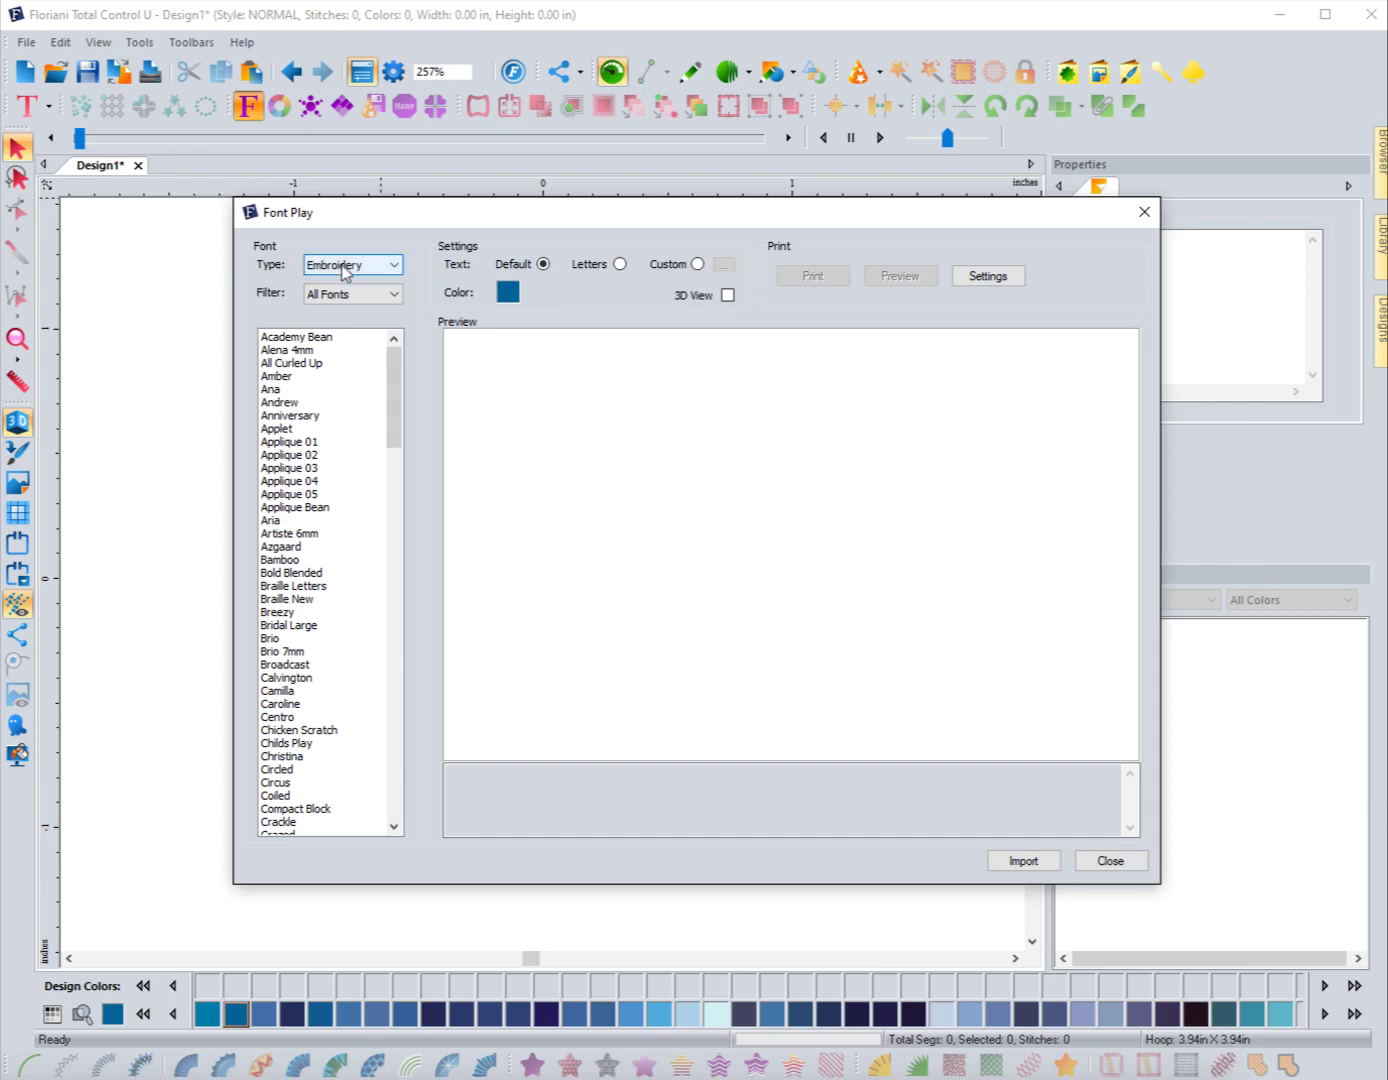
left_click(263, 292)
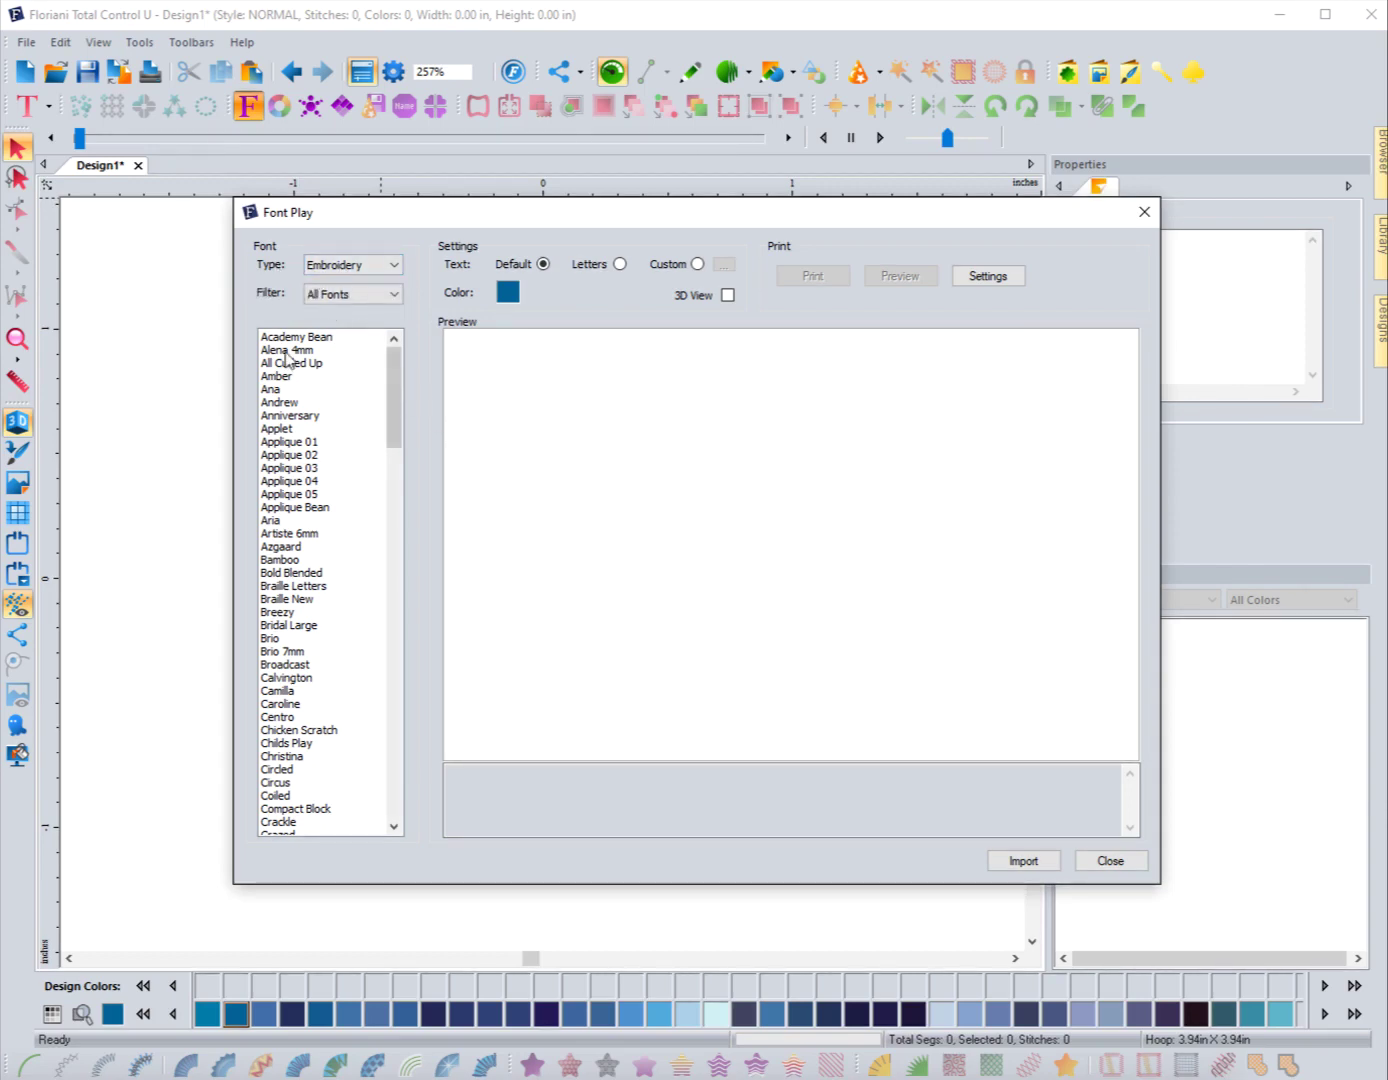
left_click(345, 267)
left_click(333, 301)
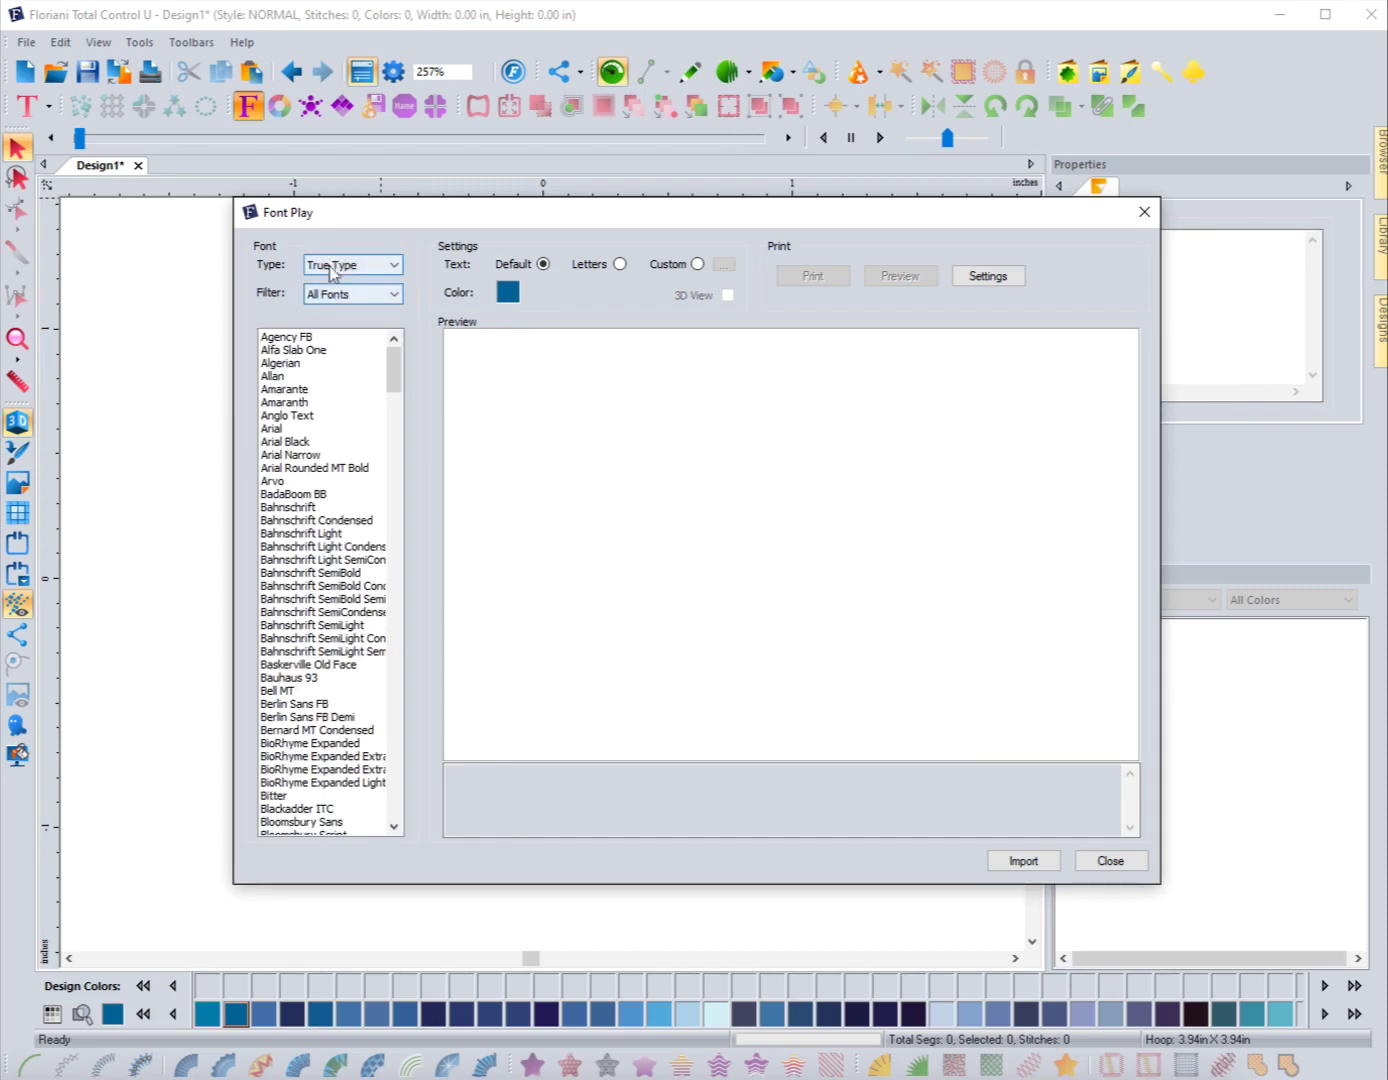
left_click_drag(394, 379, 372, 348)
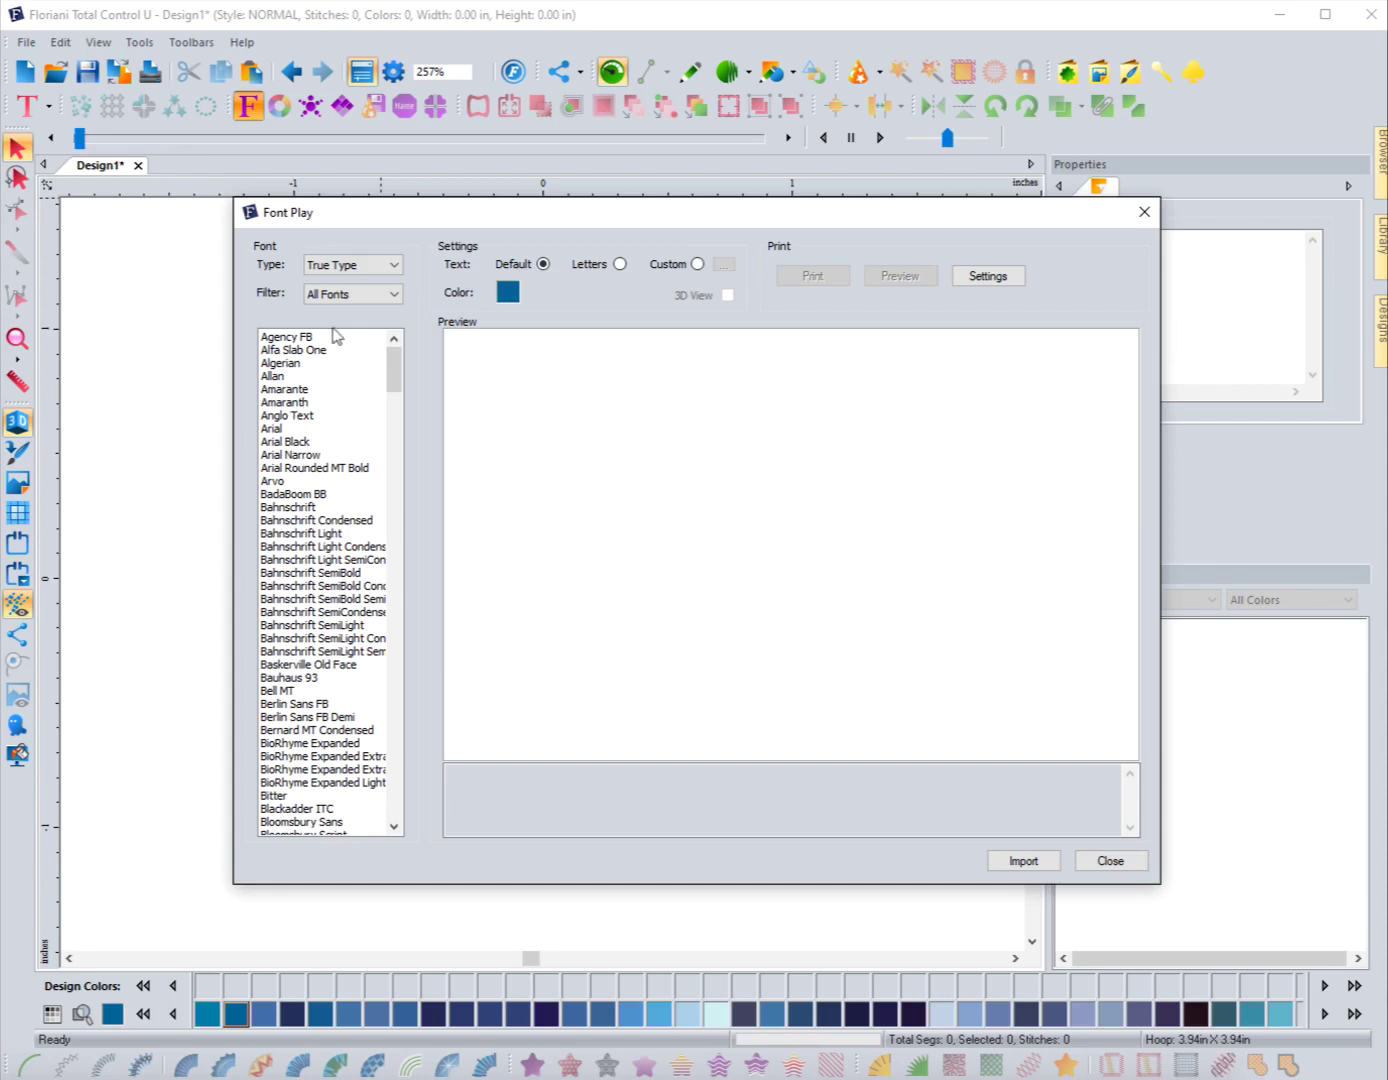
Step: Set Font Play's Type back to Embroidery and keep the All Fonts filter
left_click(345, 264)
left_click(337, 292)
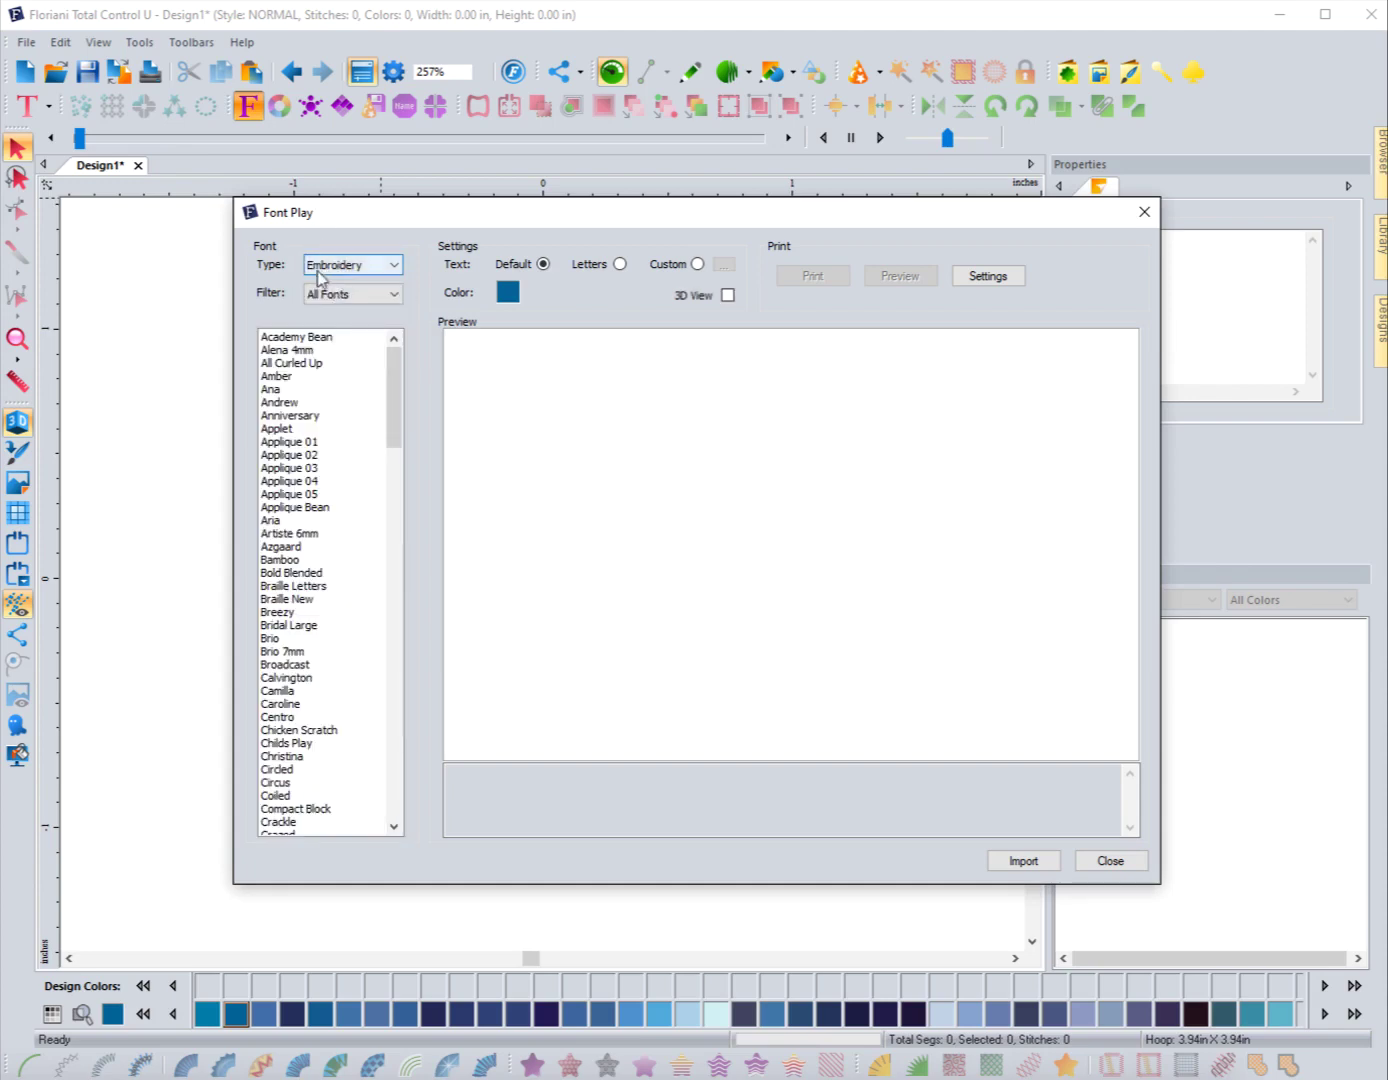
left_click(377, 298)
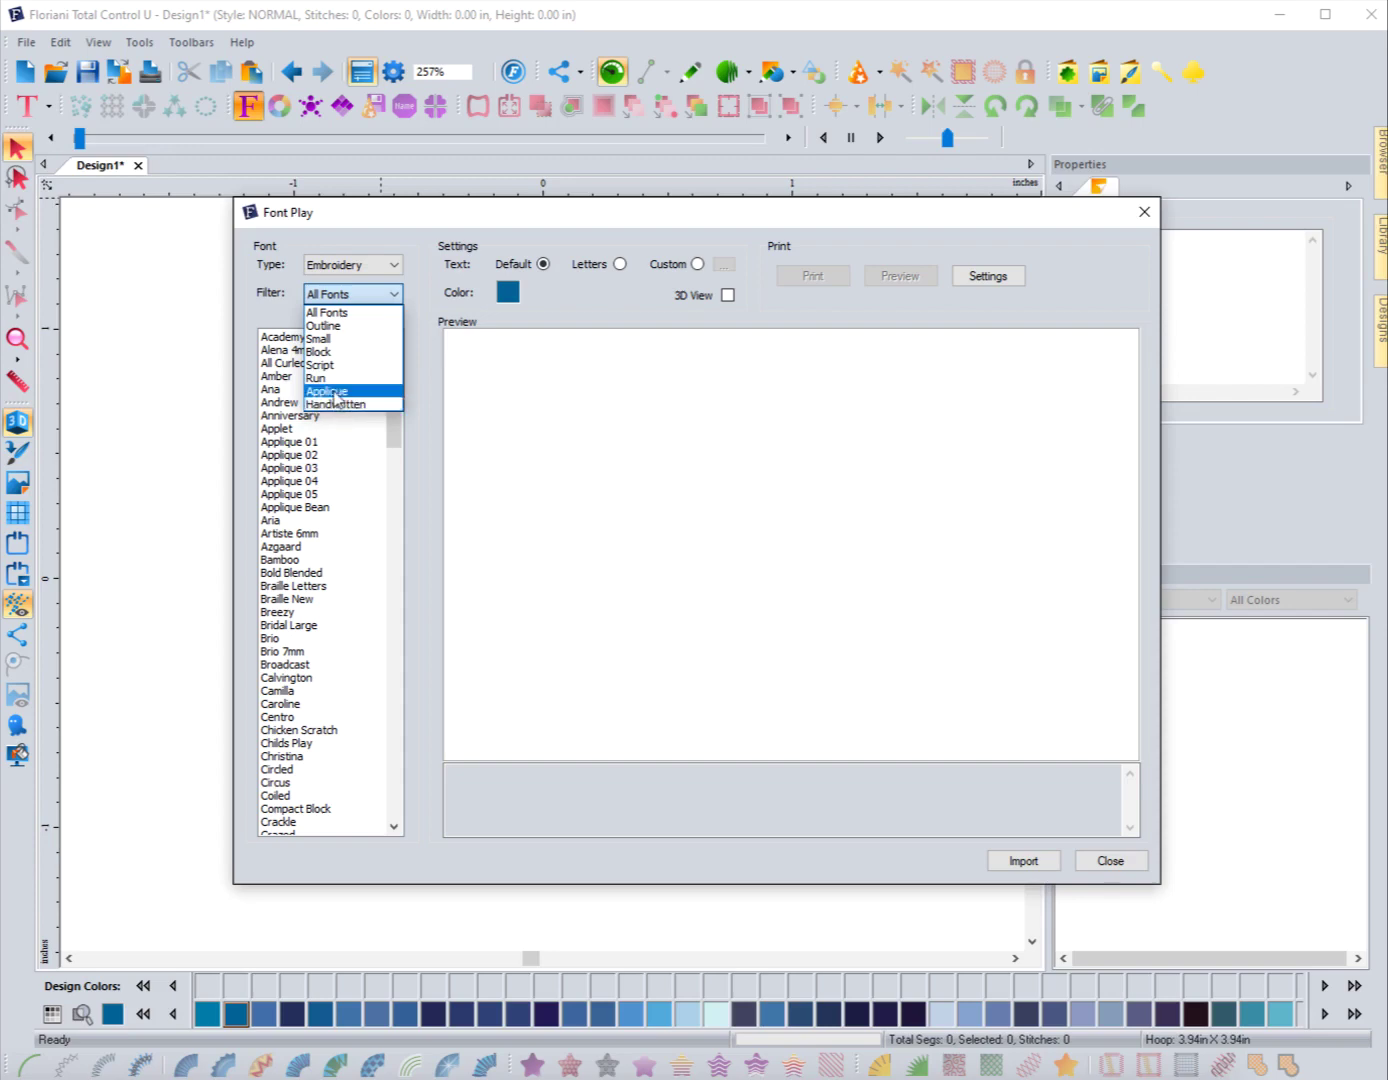
left_click(345, 315)
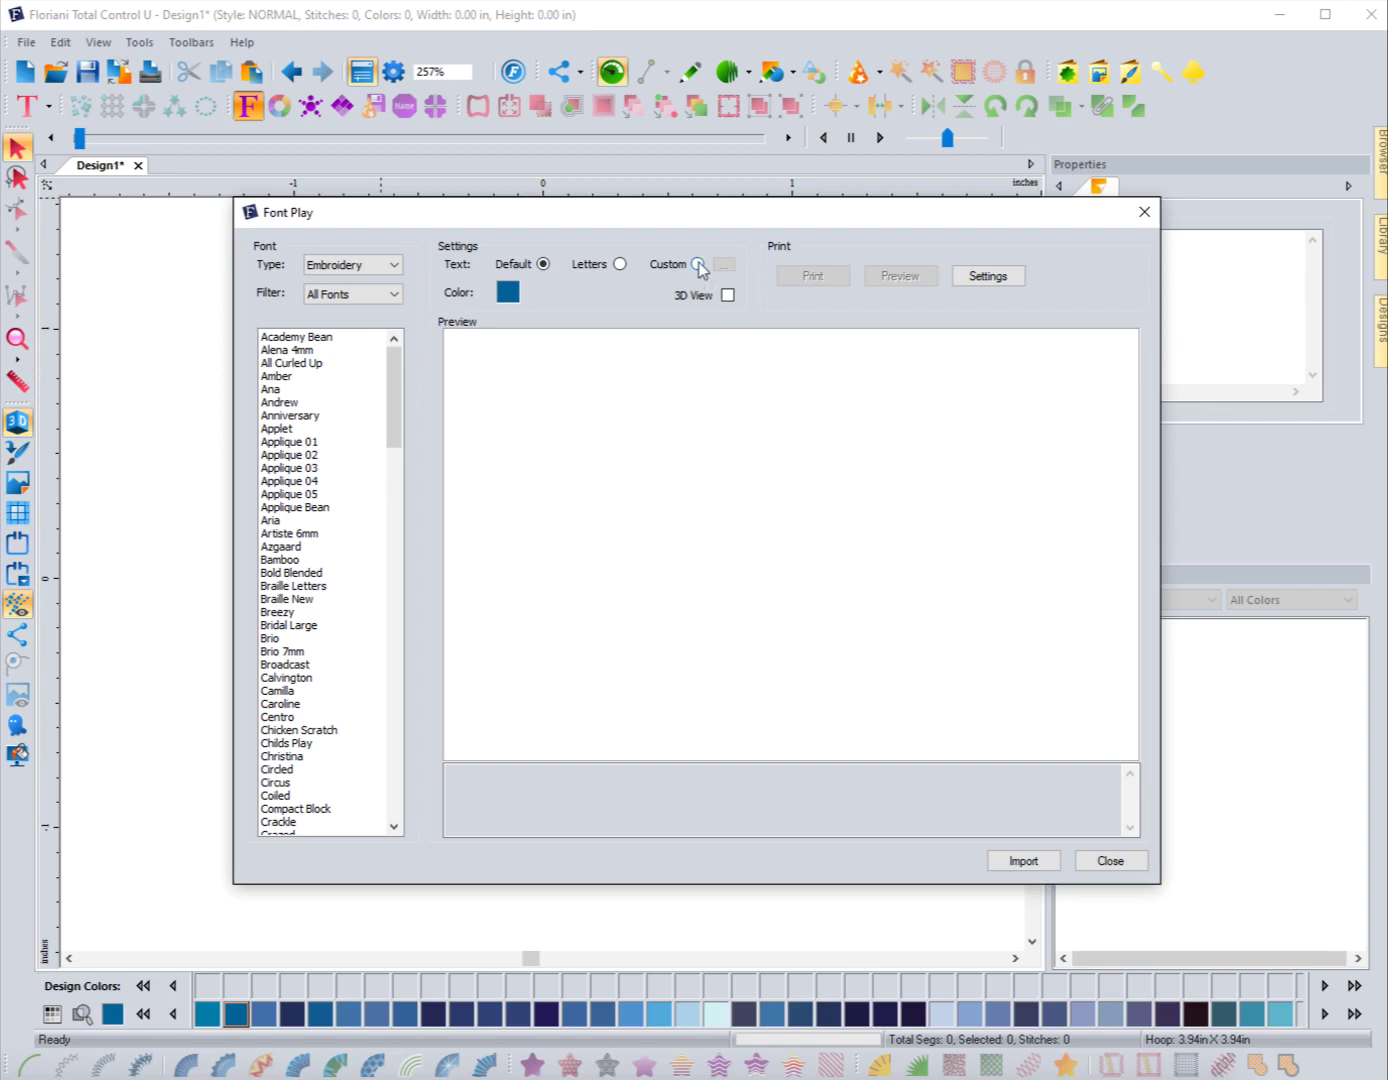
Step: Preview Alena 4mm as Letters, then Amber, Ana, Andrew, Anniversary and Applet as Default text
left_click(621, 264)
left_click(273, 349)
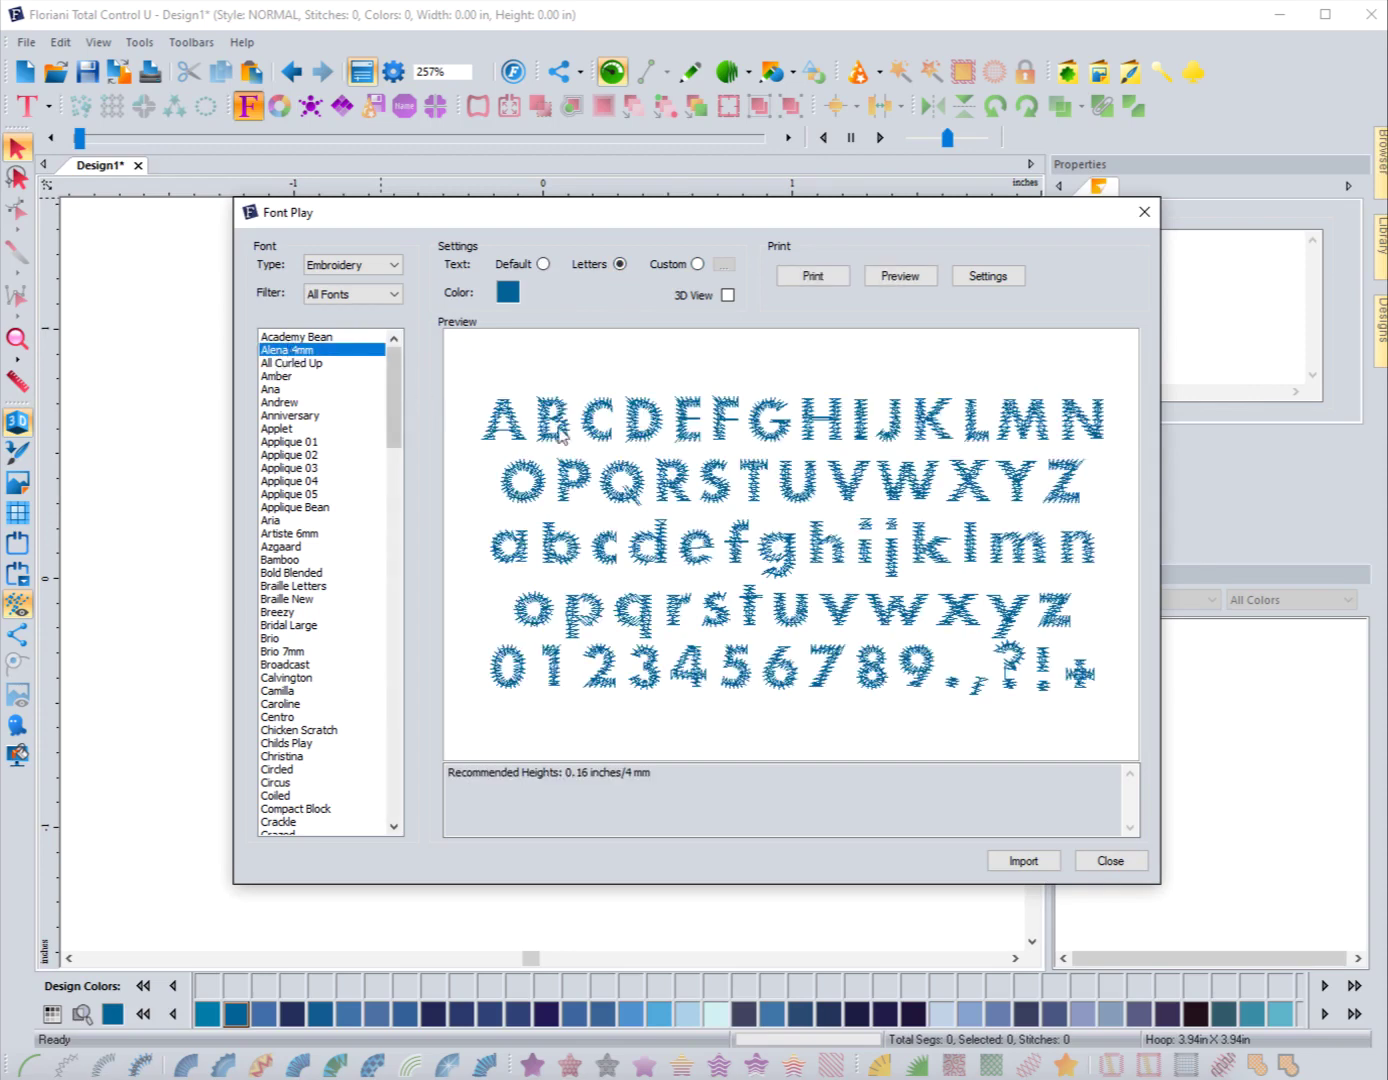
left_click(542, 265)
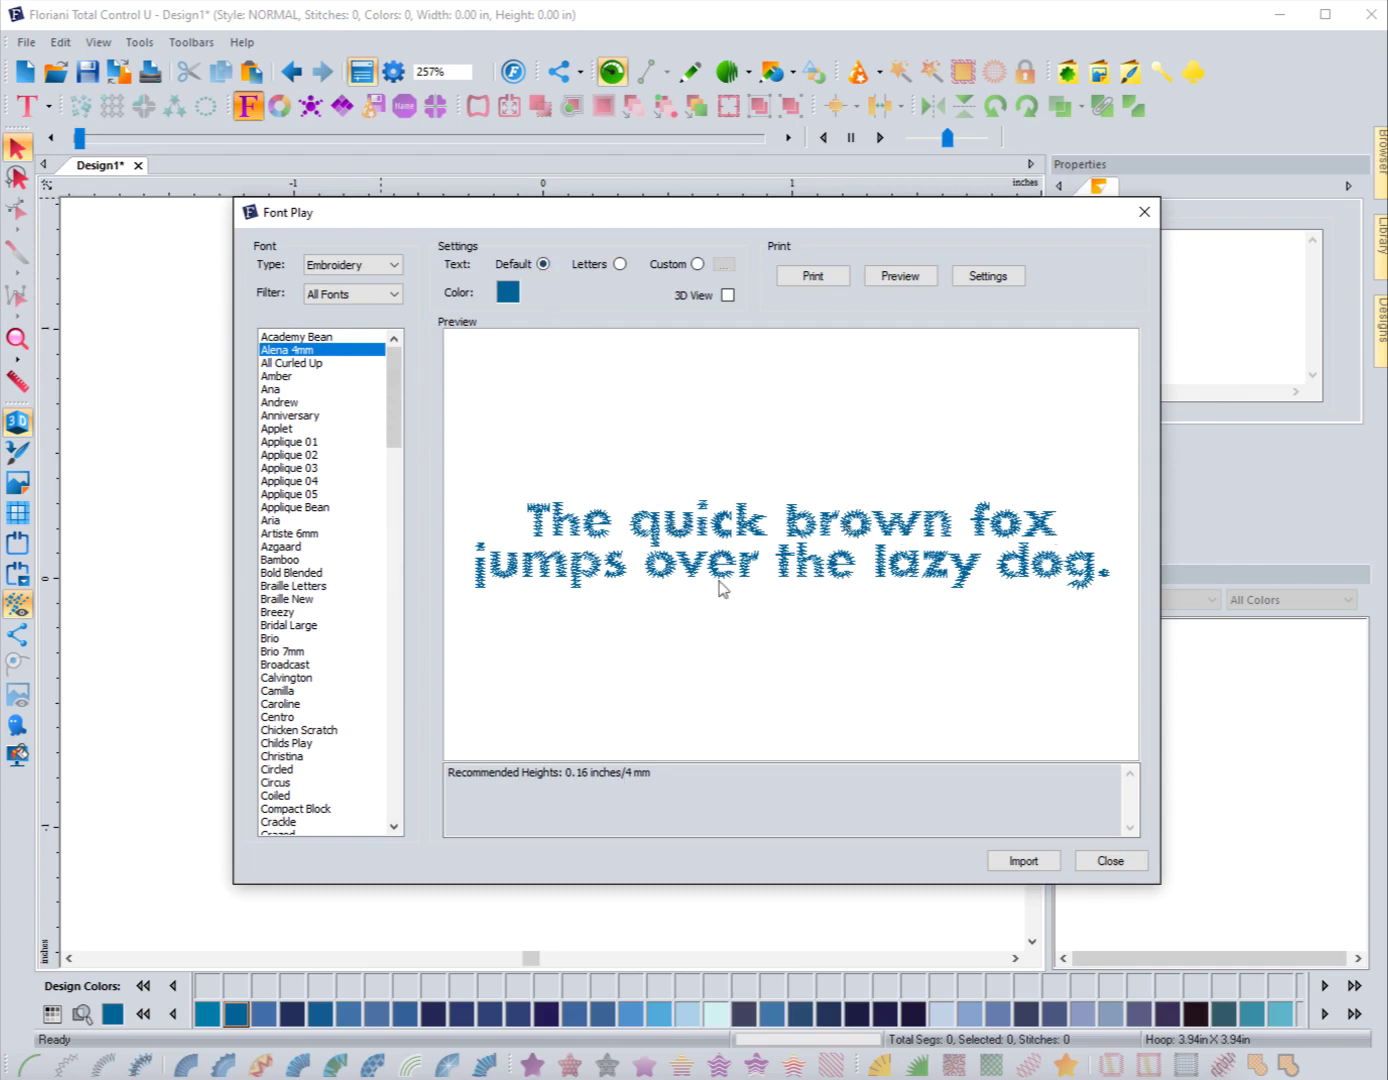
left_click(276, 377)
left_click(276, 391)
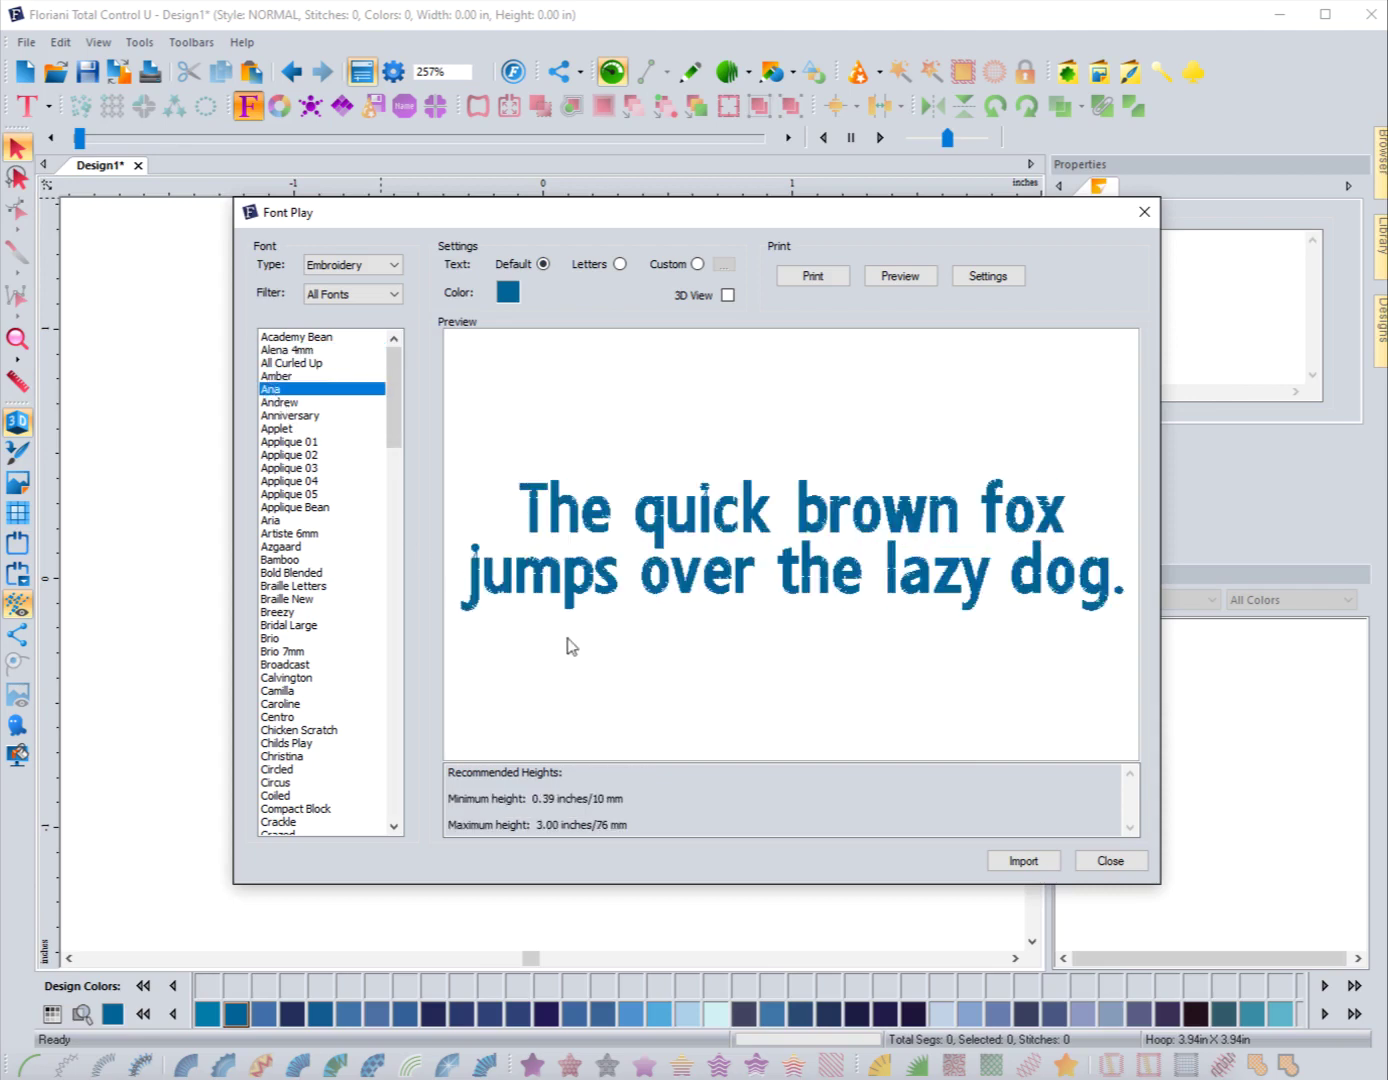
left_click(281, 402)
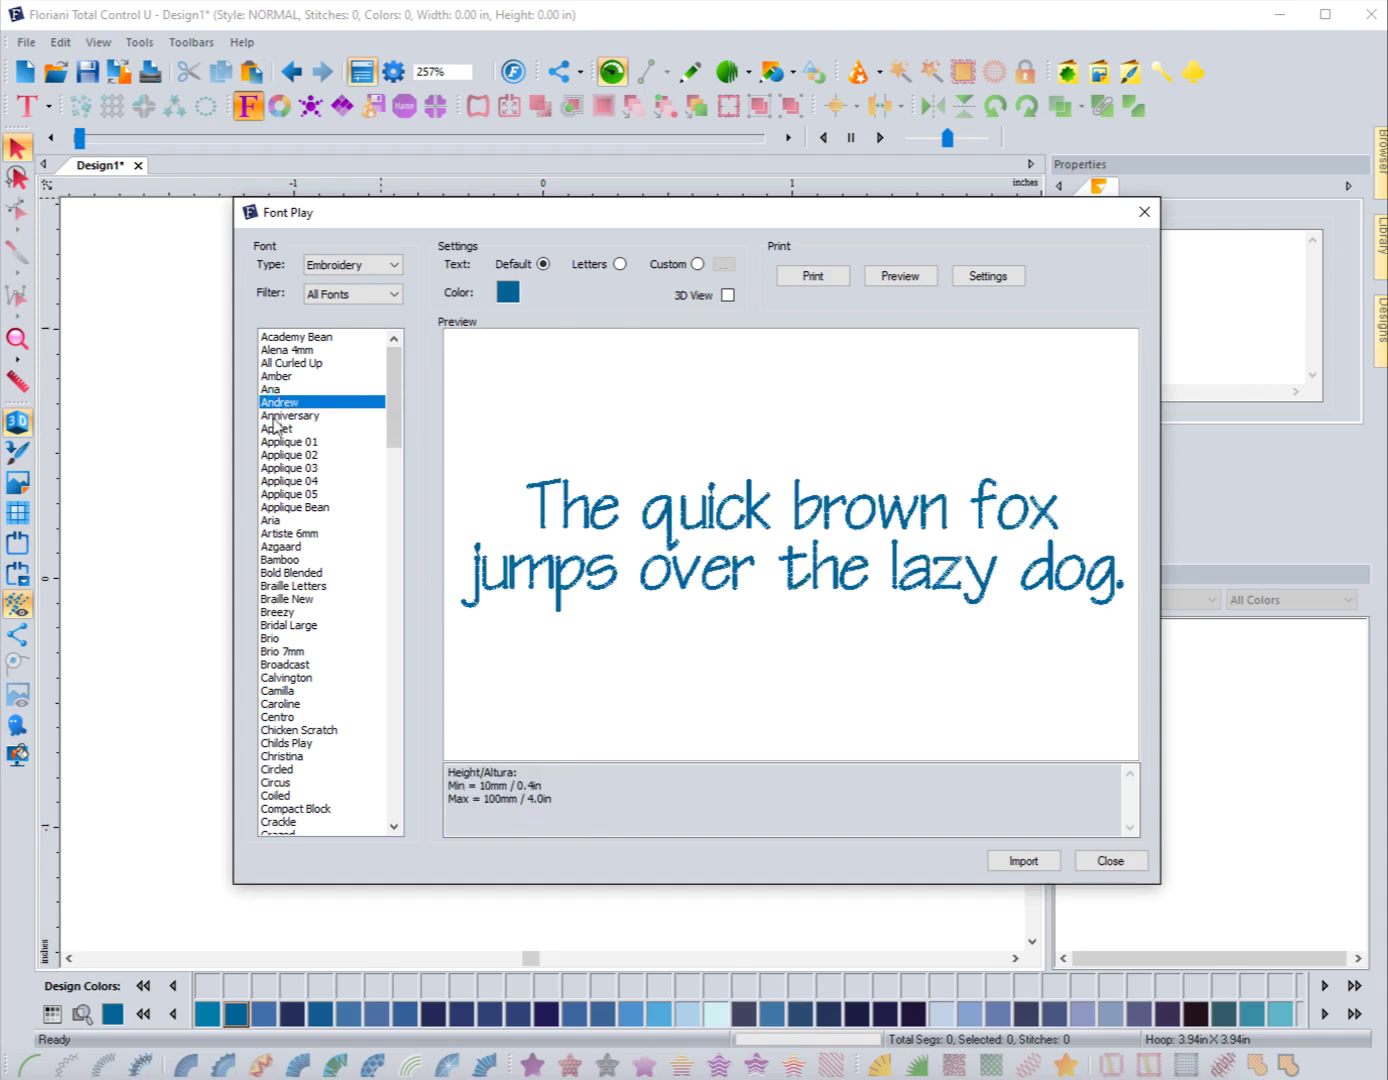
left_click(276, 416)
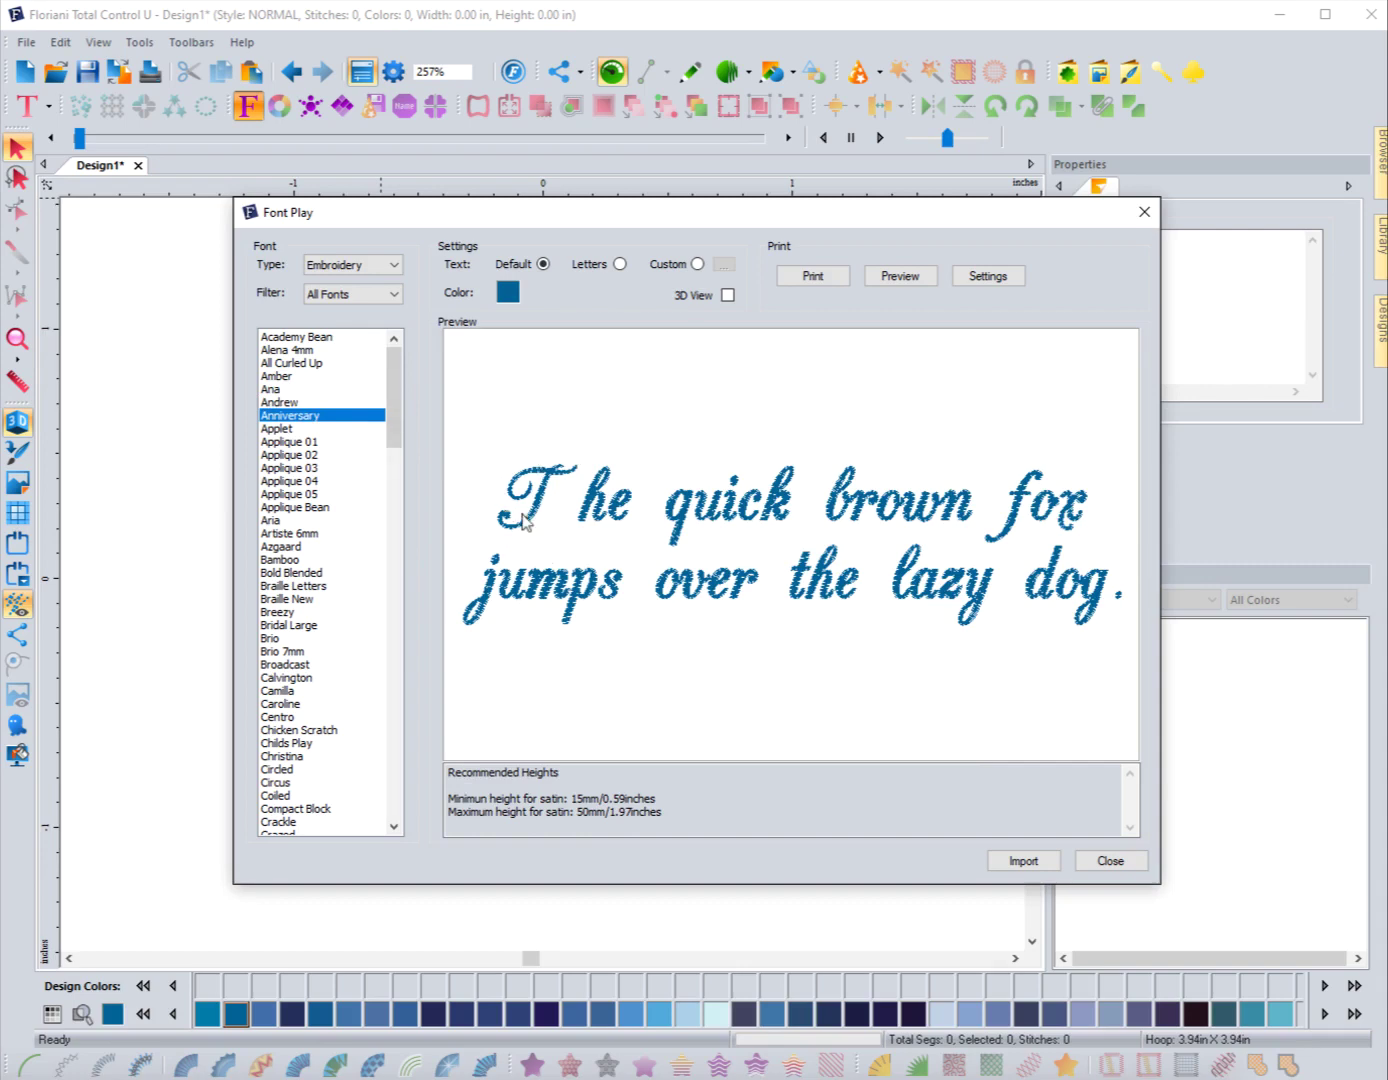
left_click(268, 430)
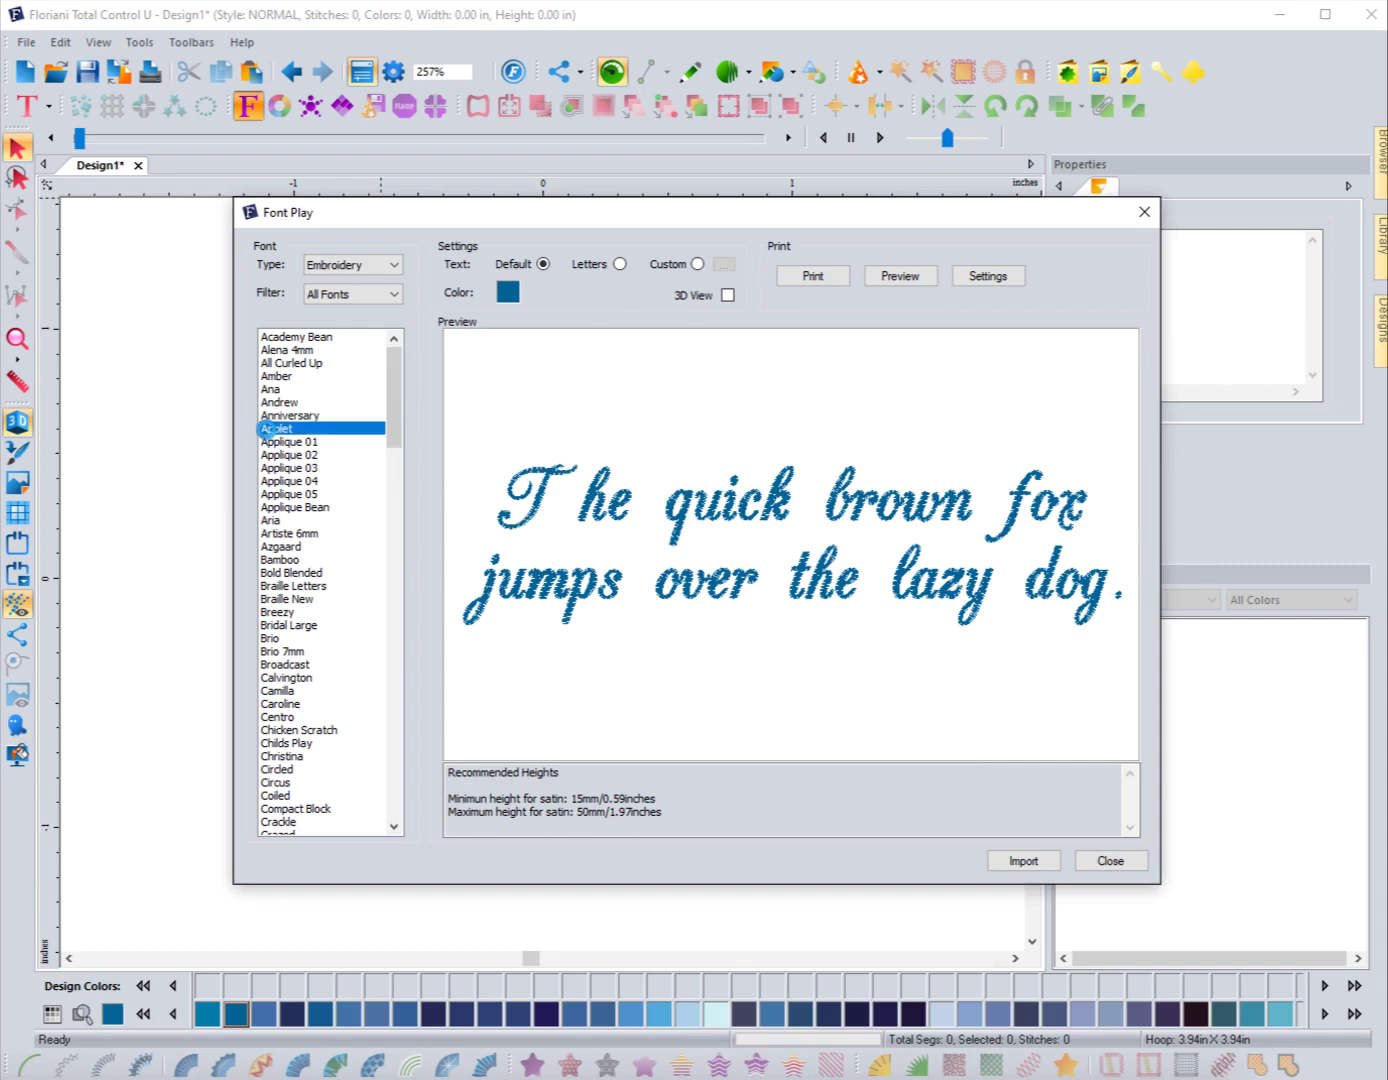
Step: Compare the Amber, Ana and Andrew full alphabets with the Letters preview
left_click(275, 377)
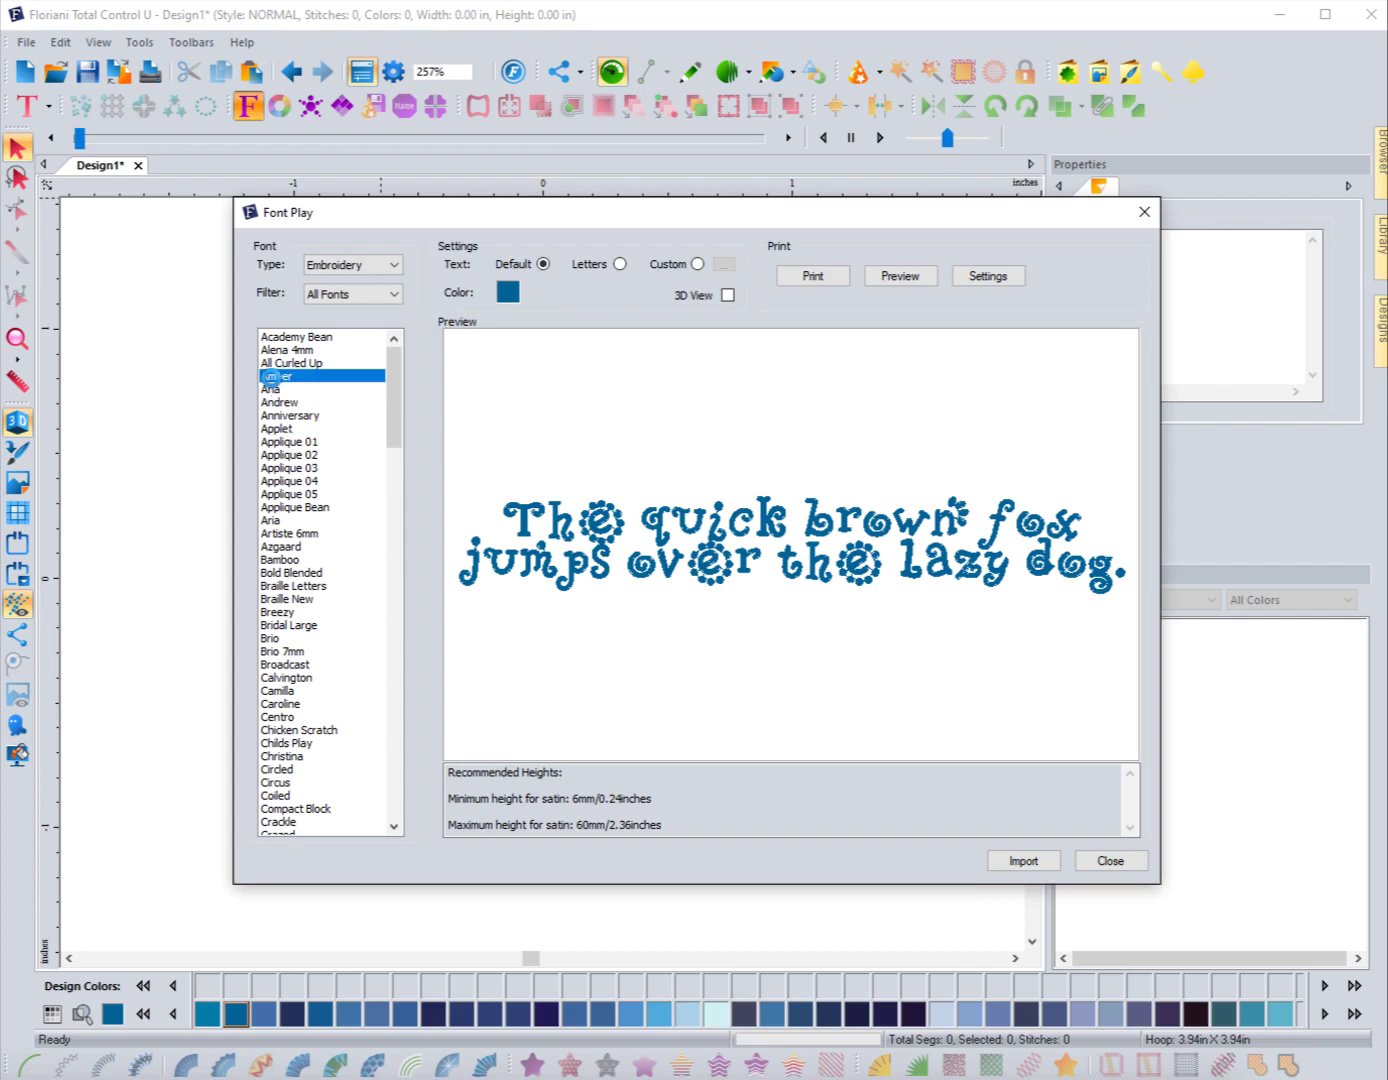
left_click(620, 264)
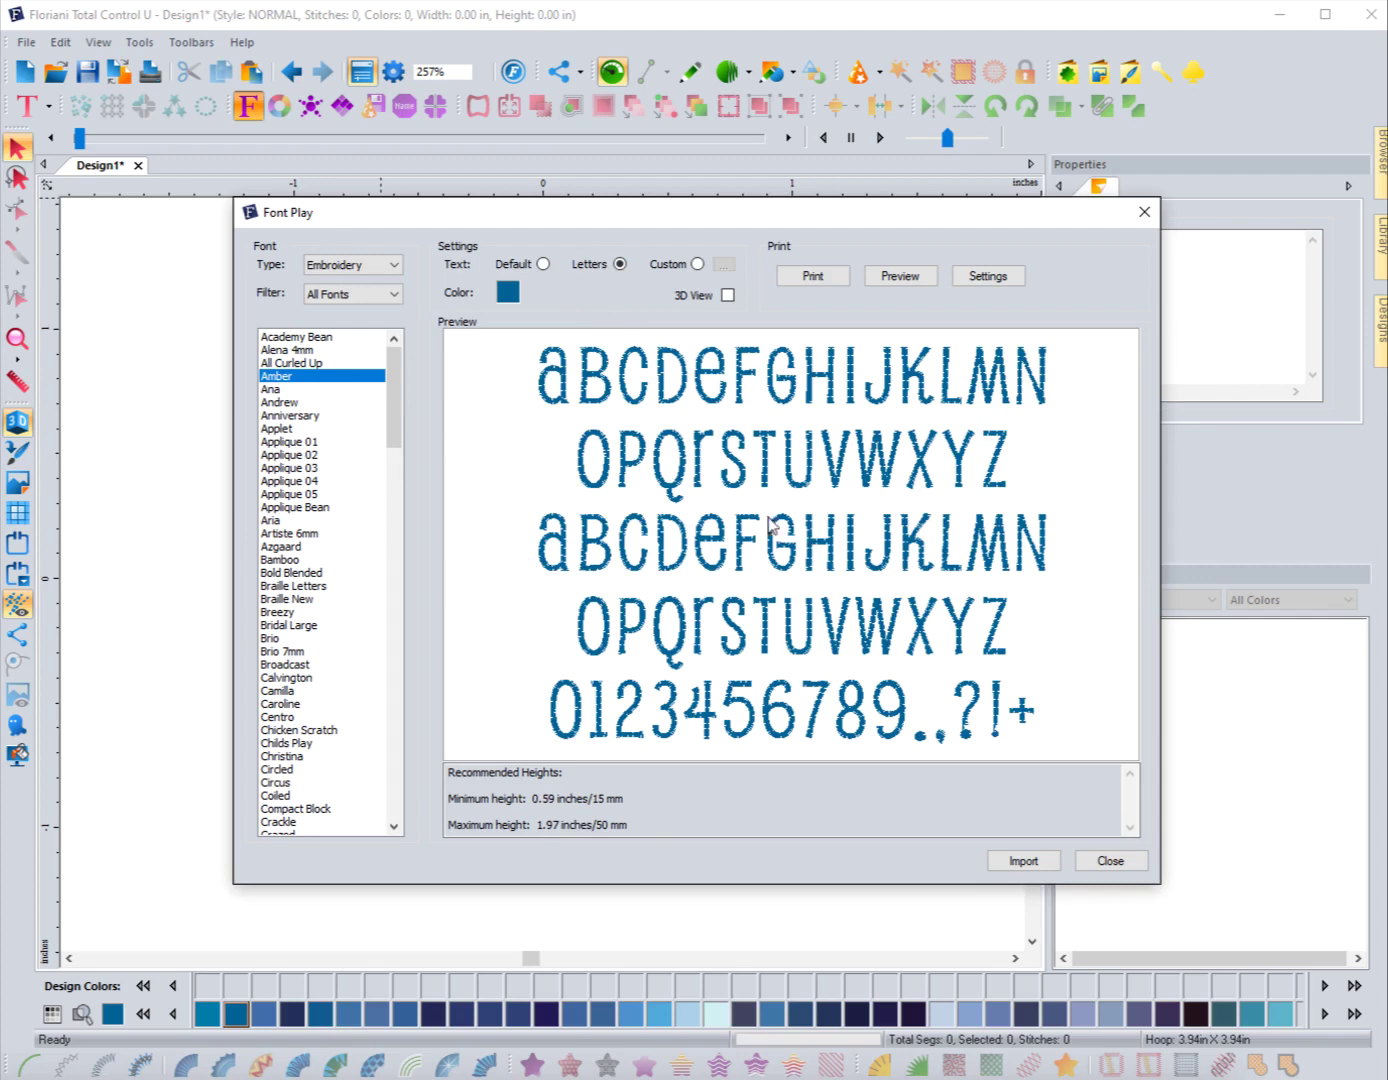
left_click(268, 389)
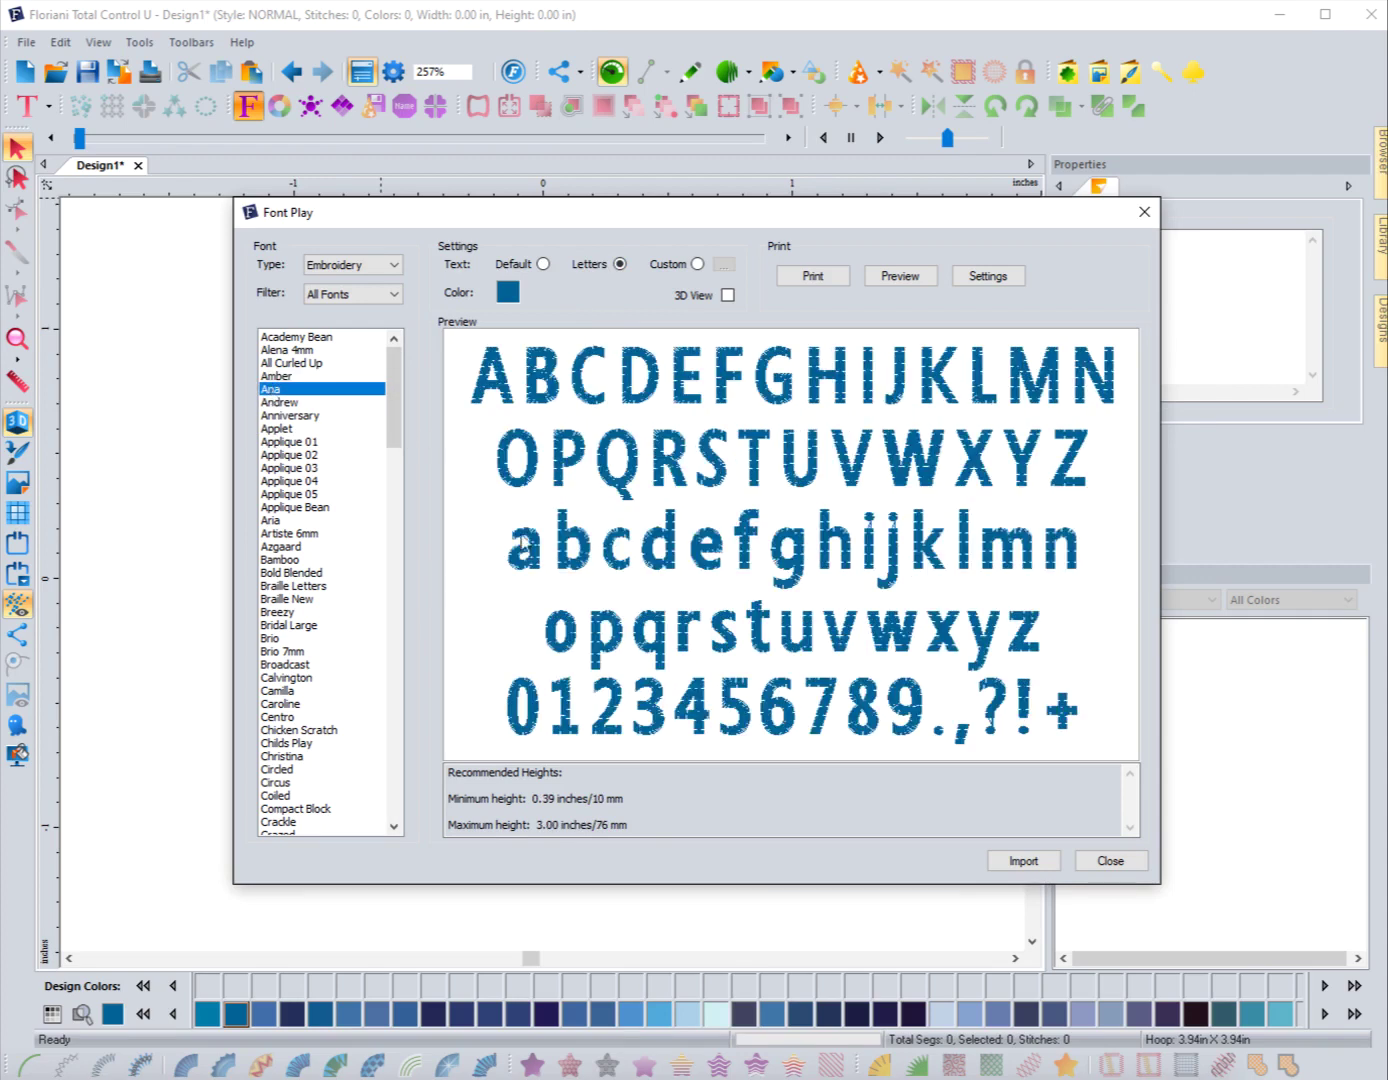
left_click(277, 376)
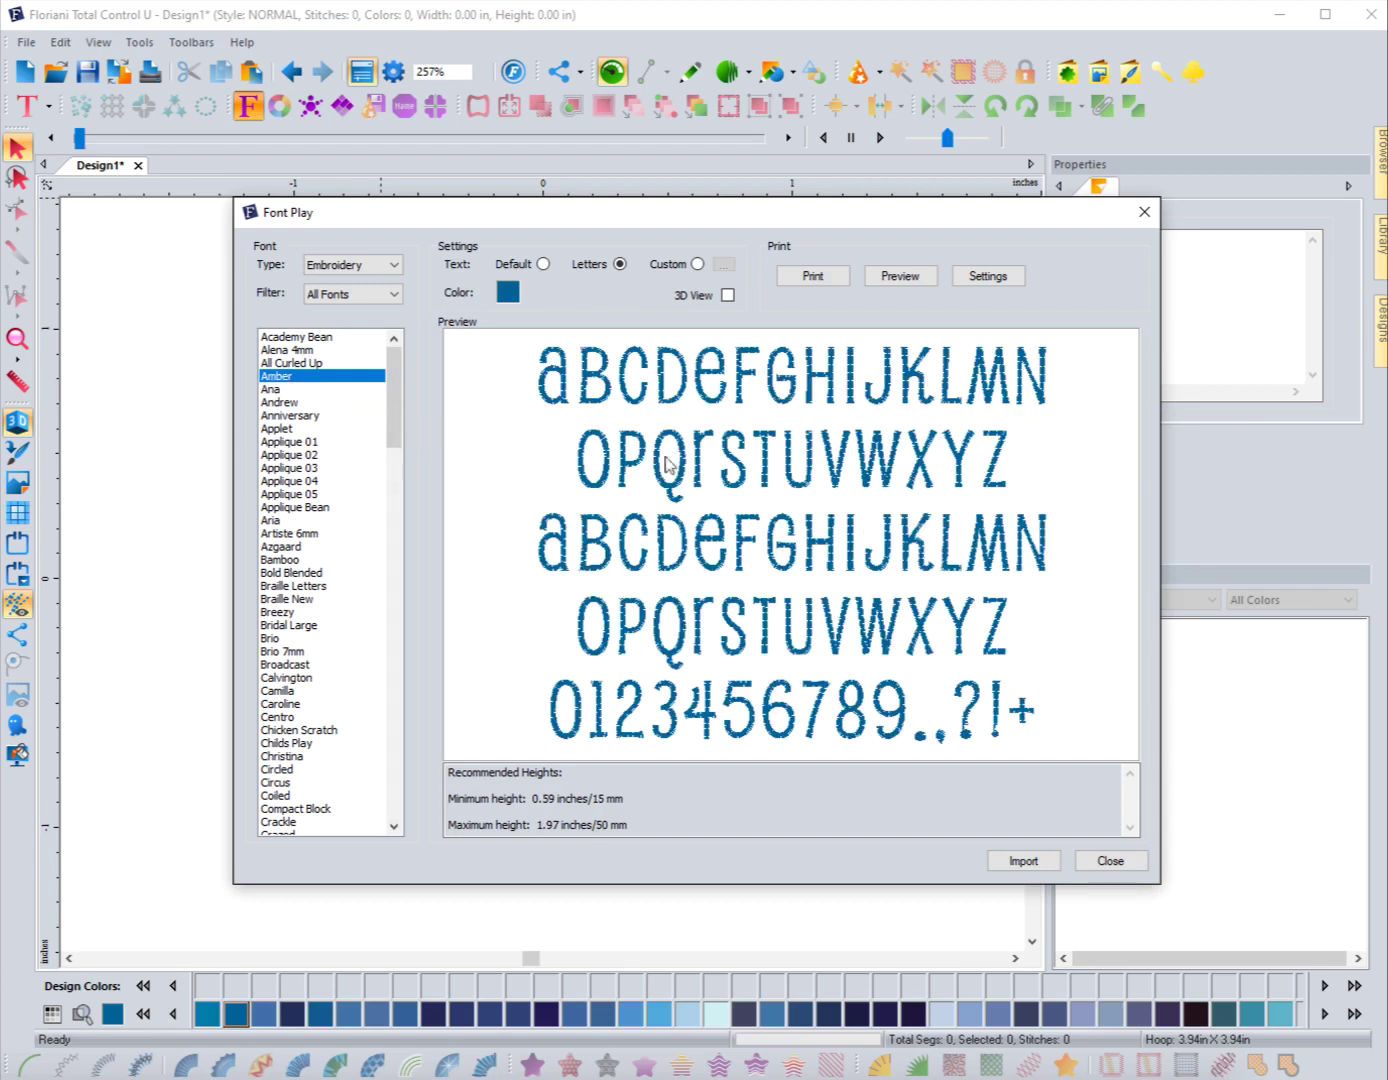
left_click(270, 388)
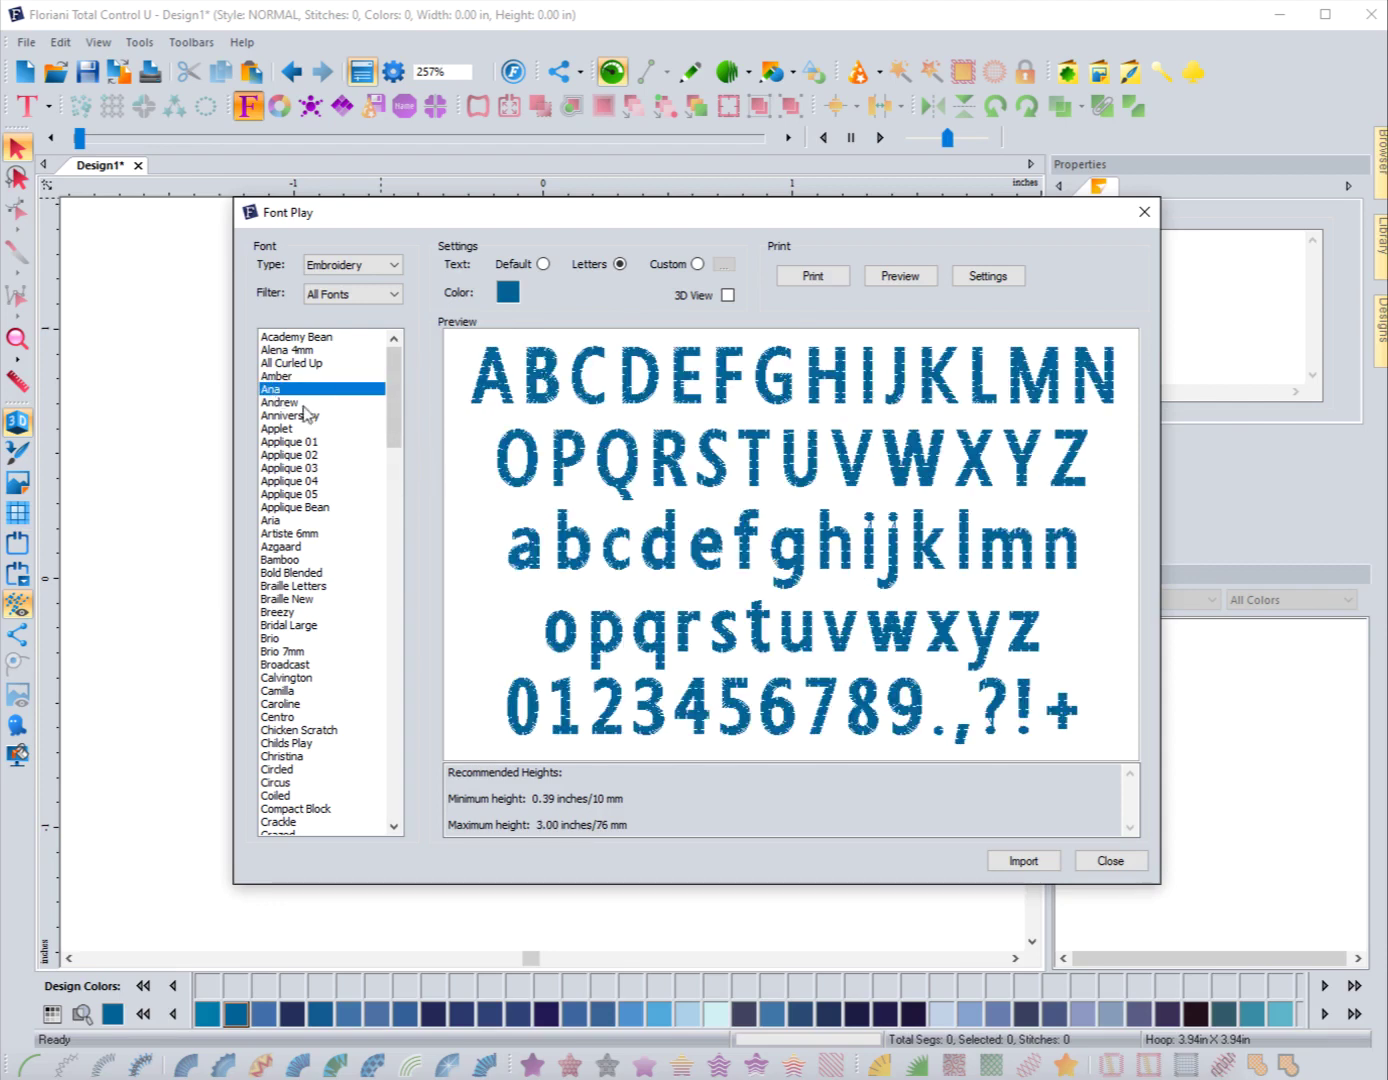
left_click(289, 403)
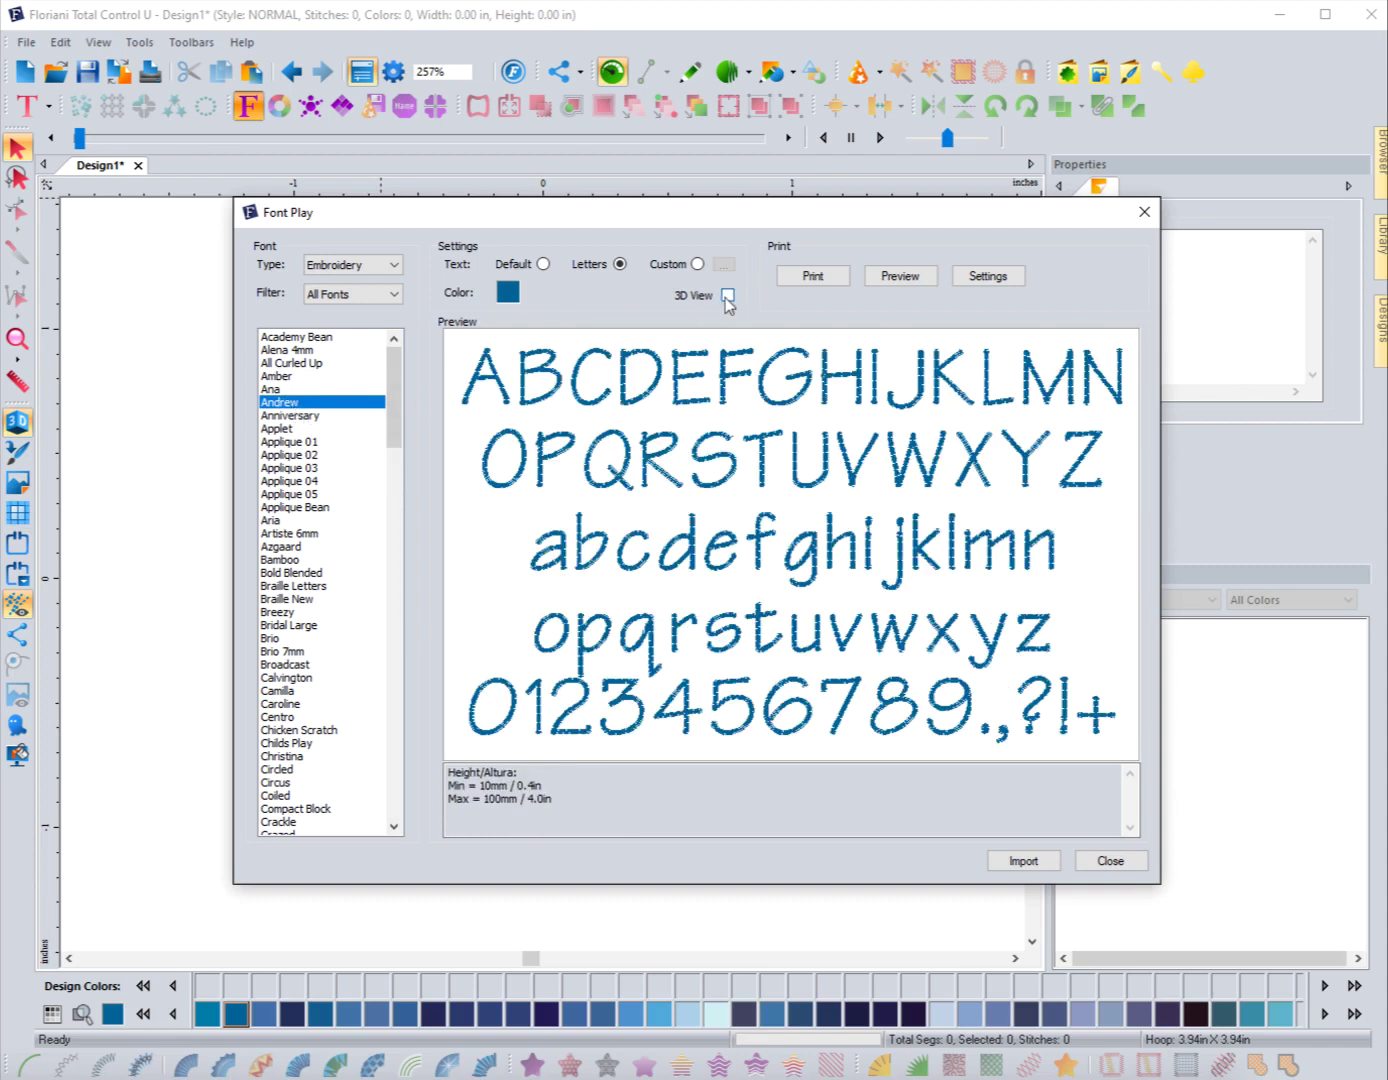
Step: Set the Font Play preview to the custom text 'Floriani FTCU Software'
left_click(697, 264)
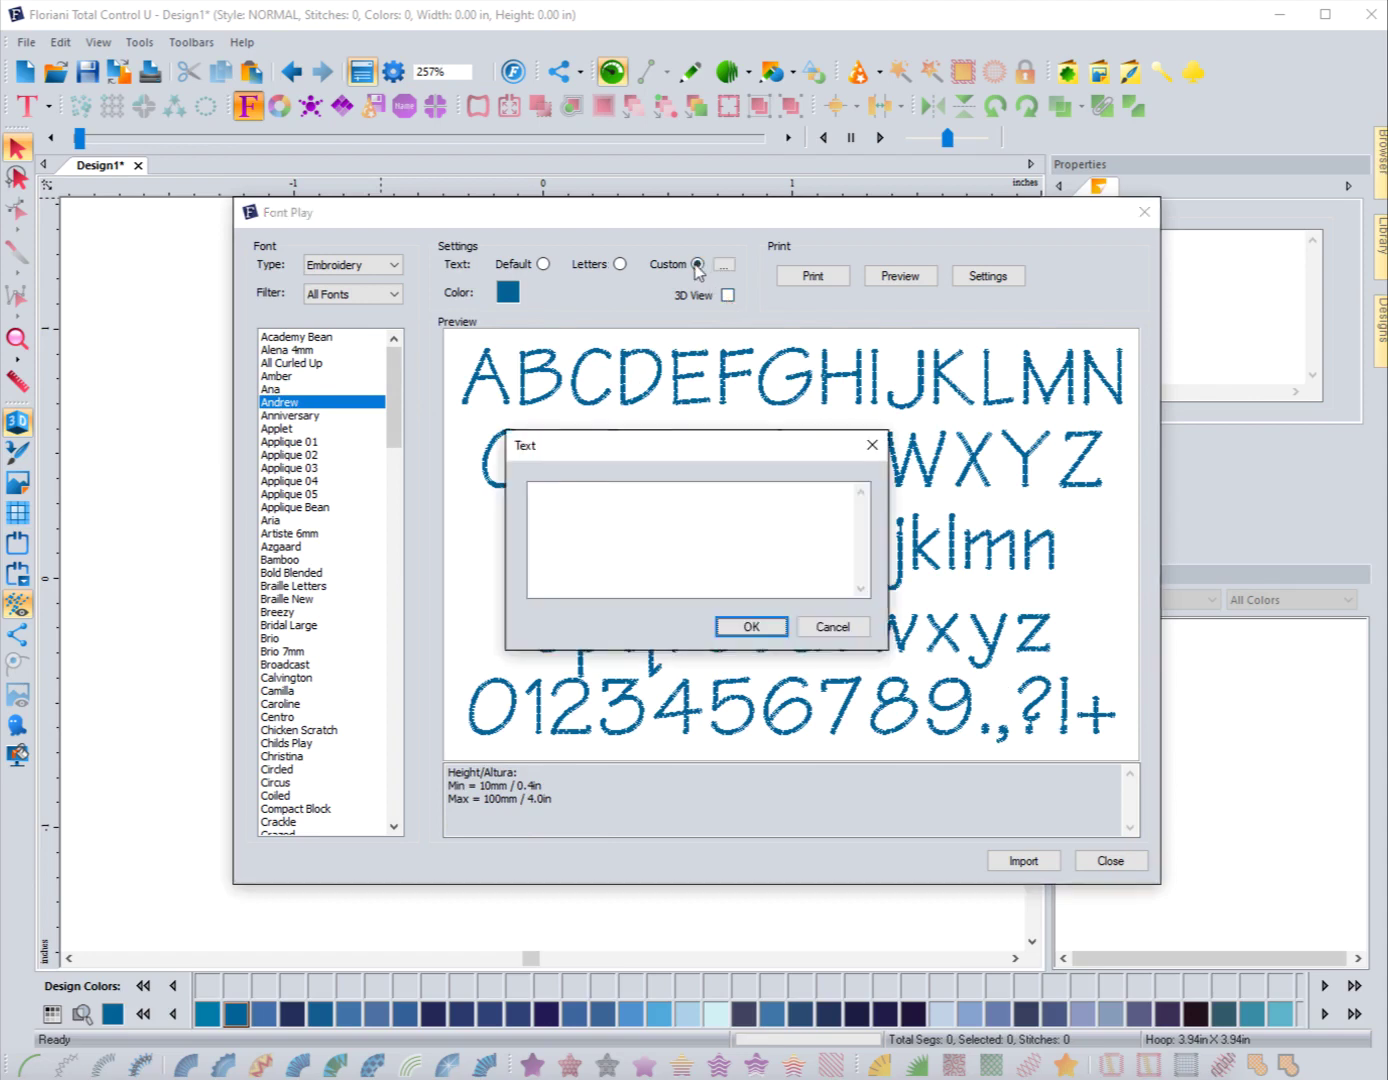
left_click(572, 496)
type("Floriani FTC")
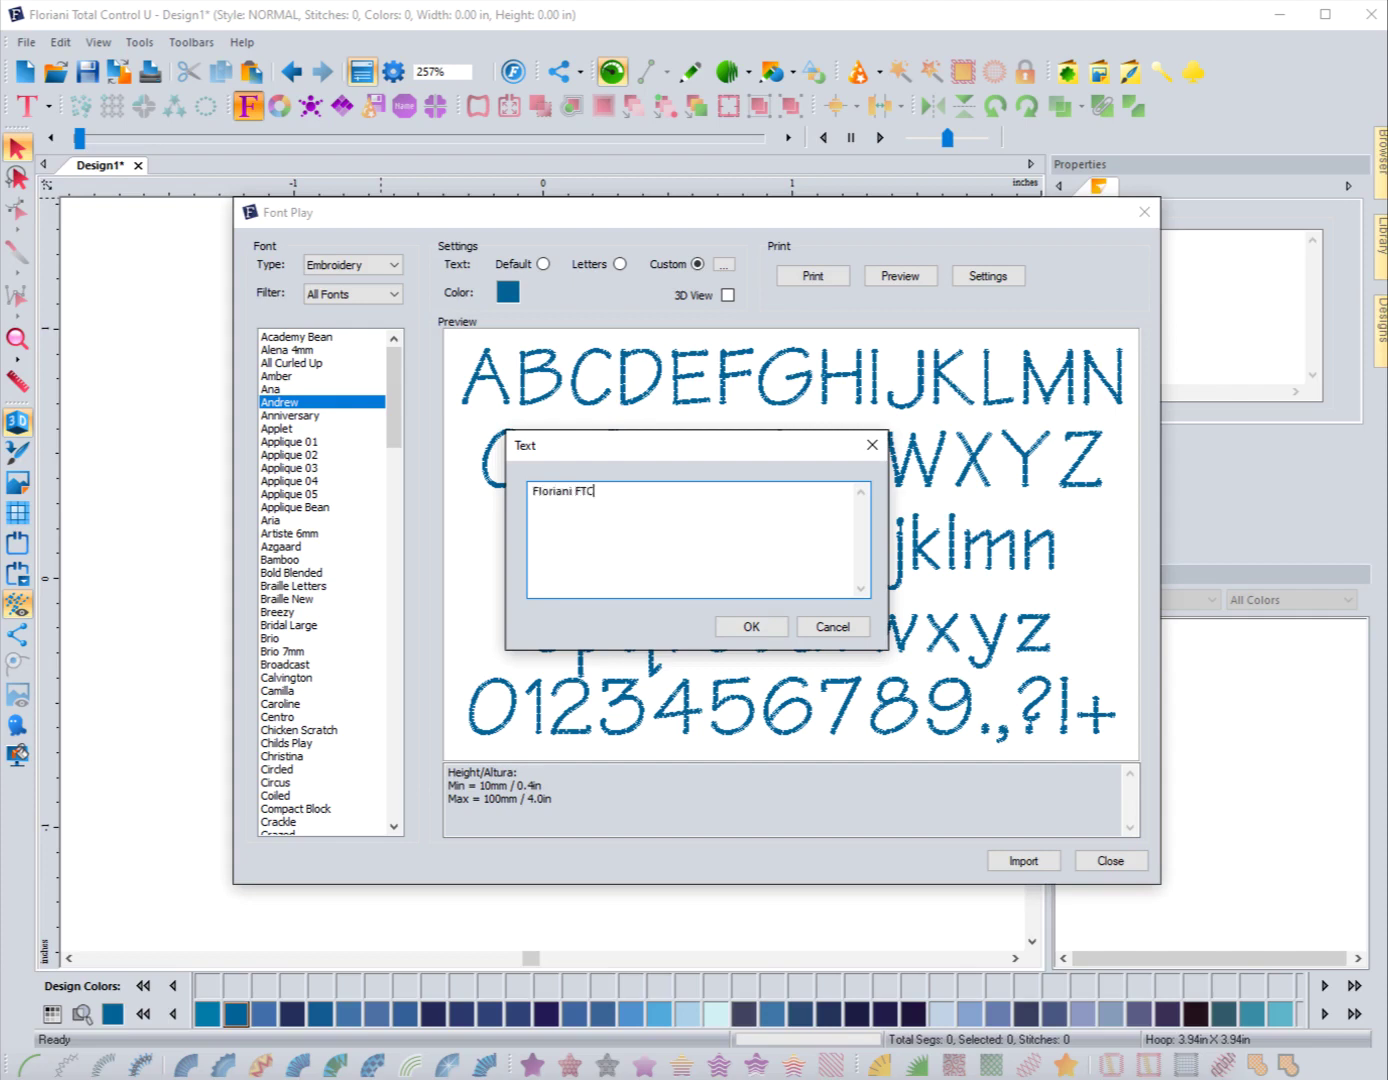
type("U Software")
left_click(748, 625)
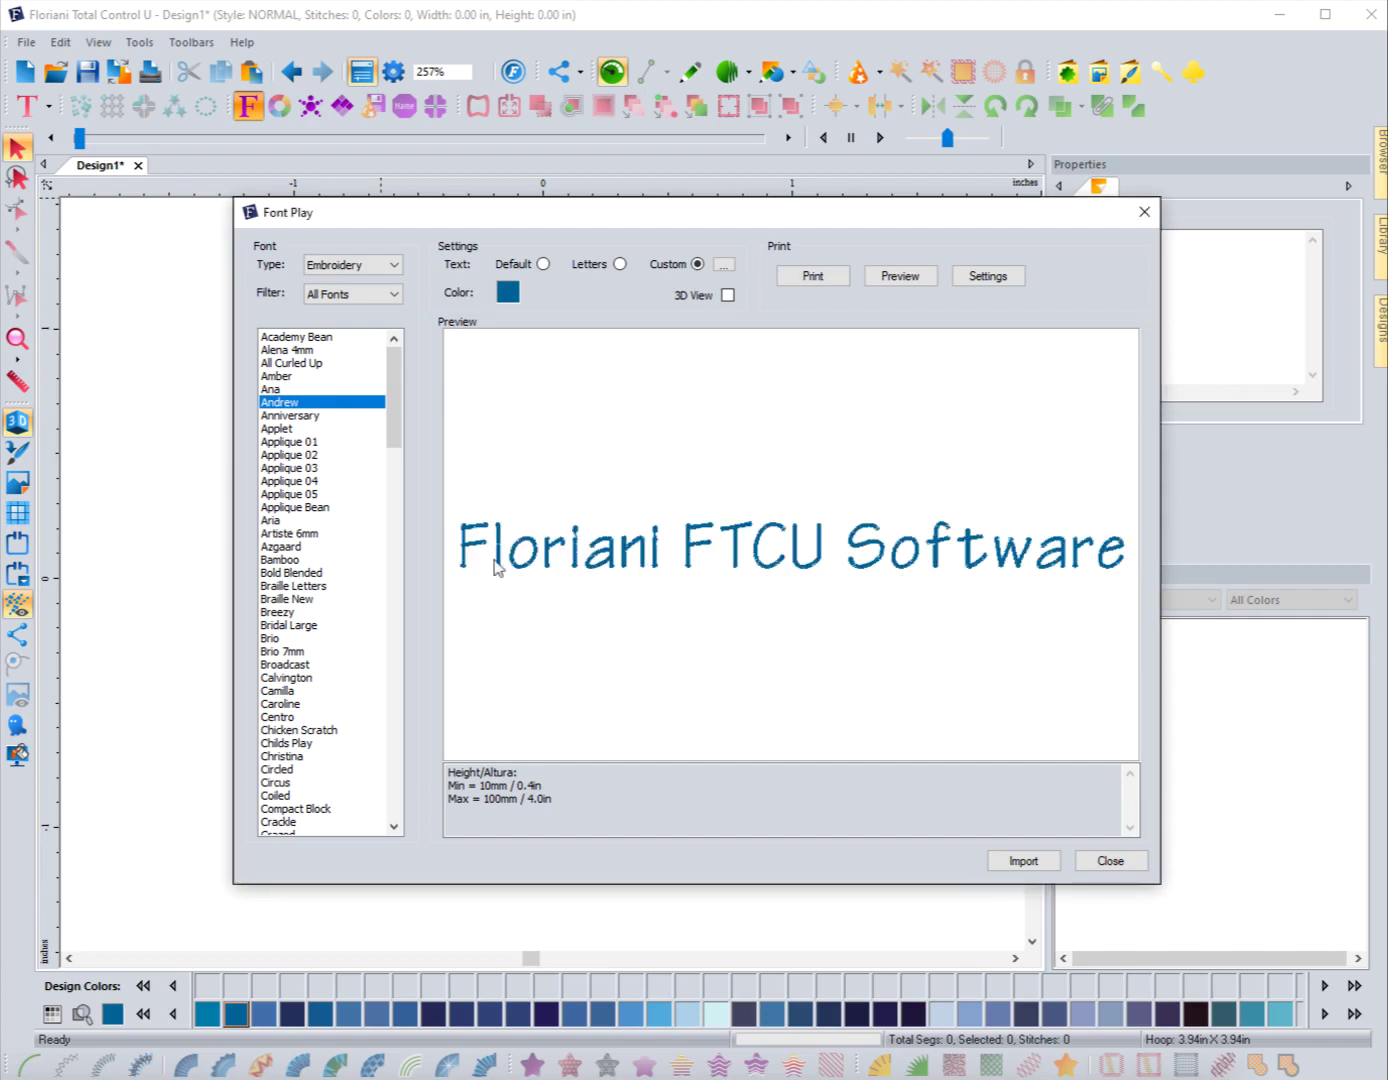
Step: Preview the custom text in Applique 01, Aria and Azgaard
left_click(300, 442)
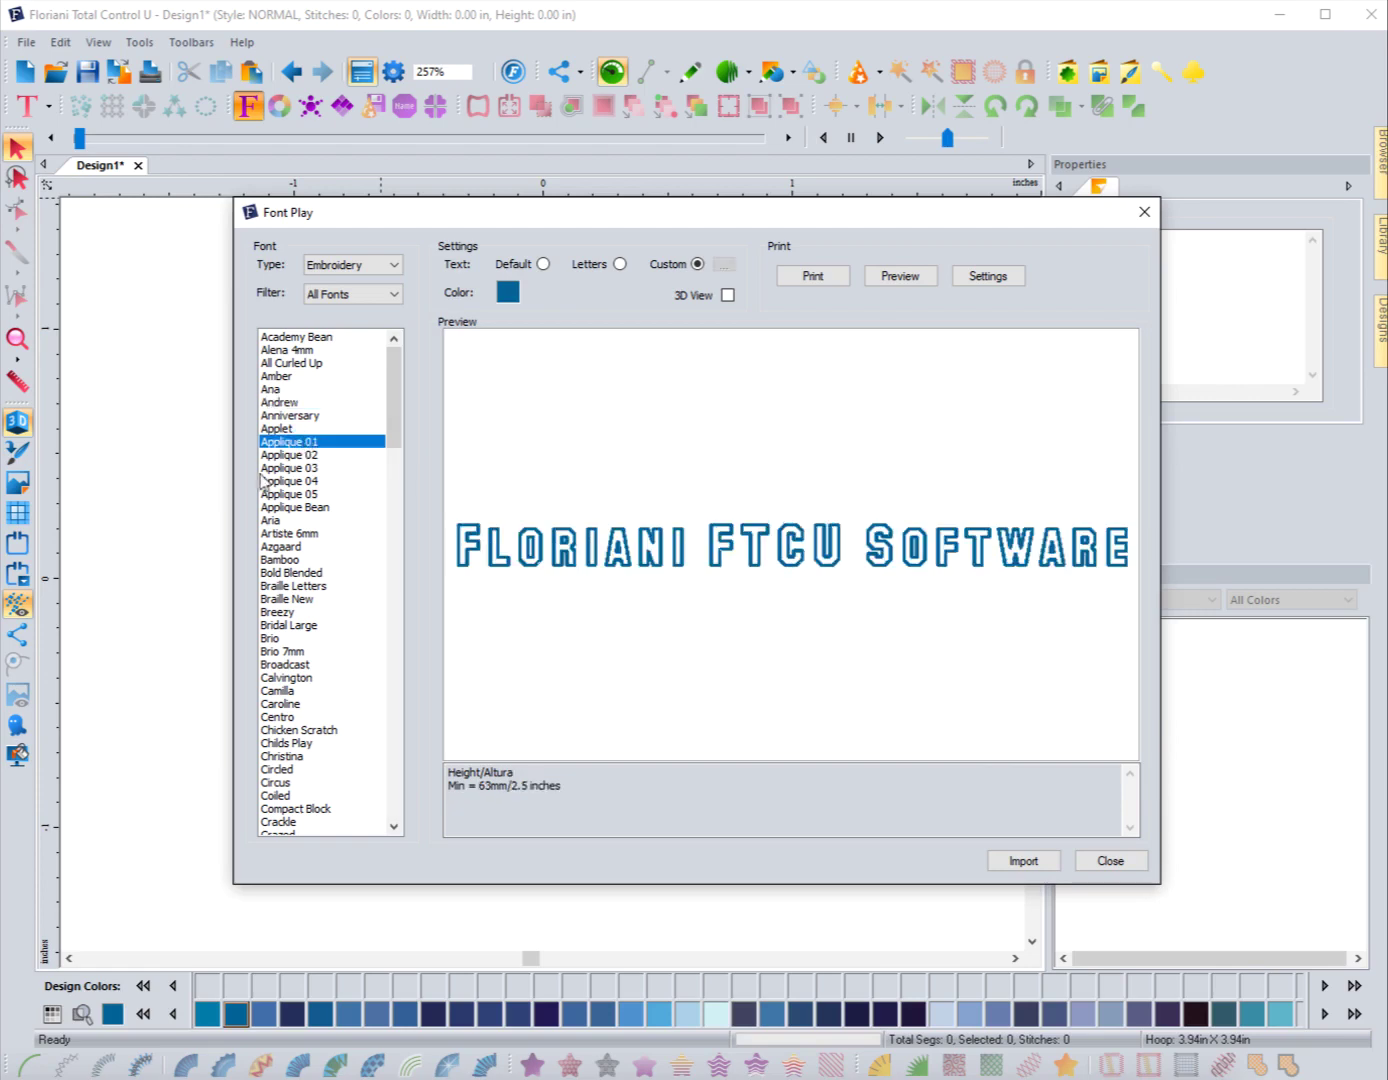
left_click(265, 514)
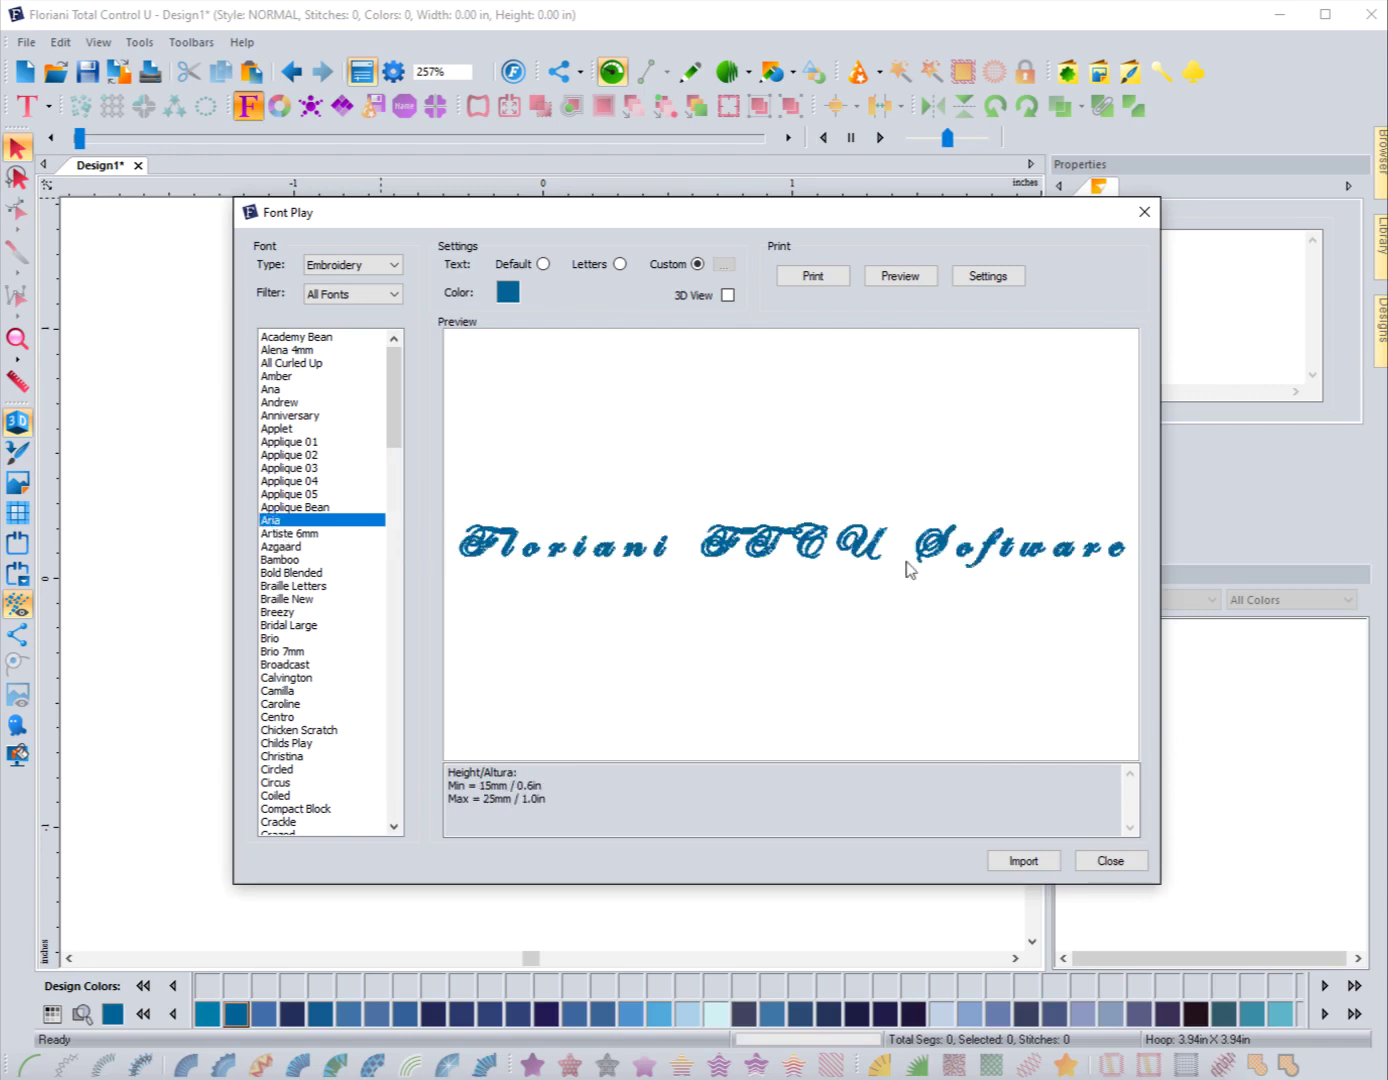
left_click(288, 547)
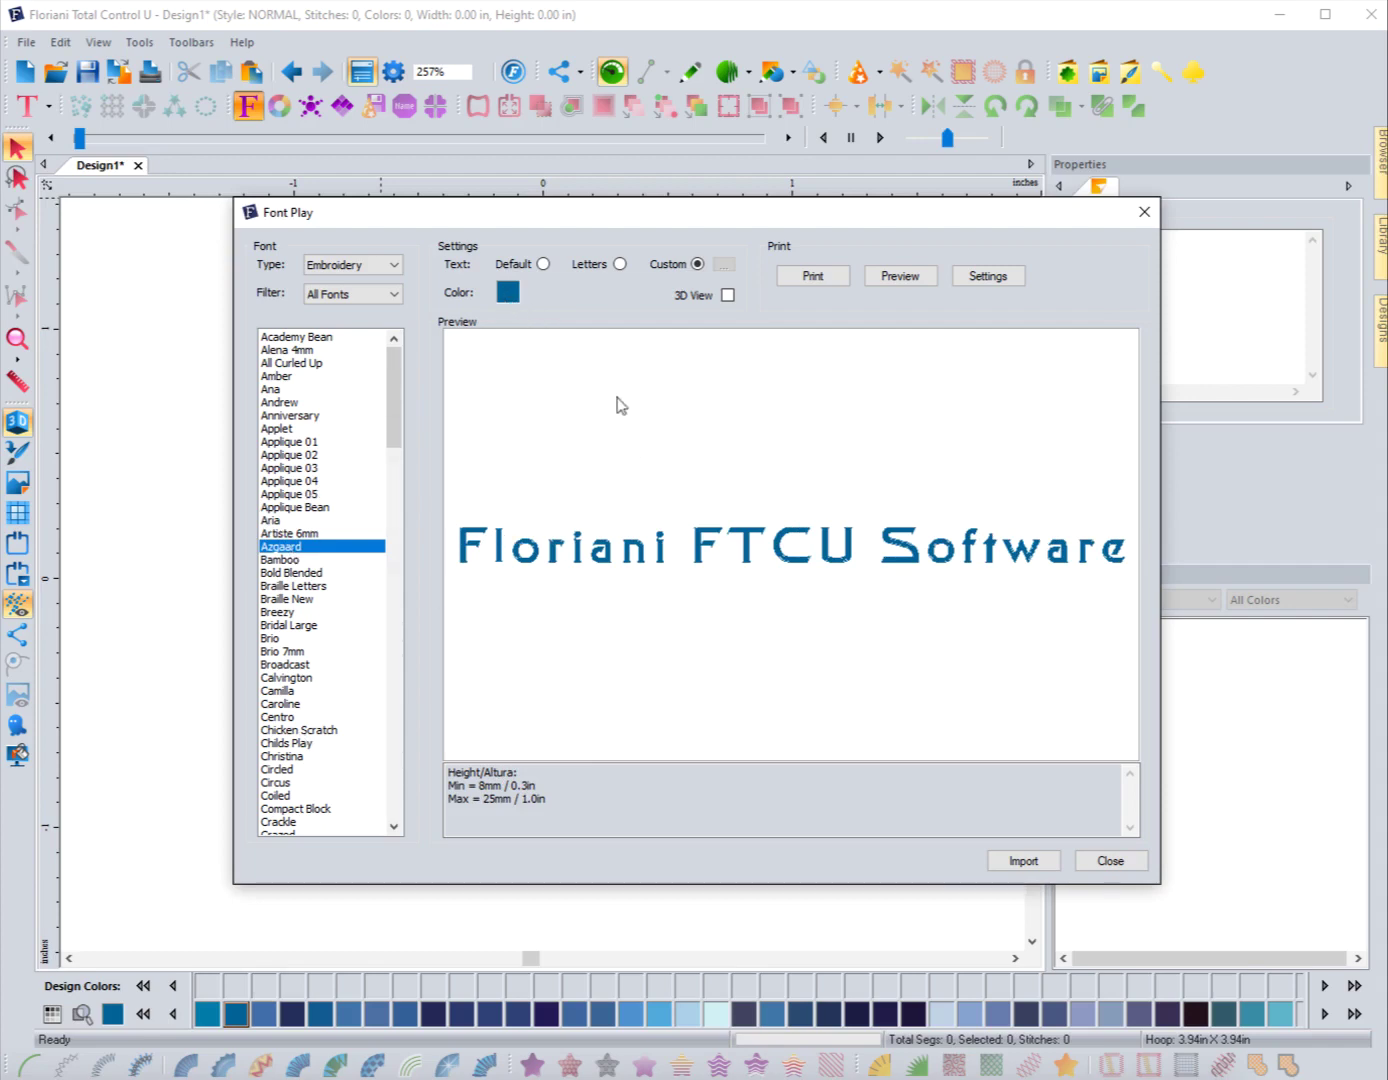
Step: Import the deep violet Floriani Poly thread colour for the preview, and try 3D View on and off
left_click(507, 292)
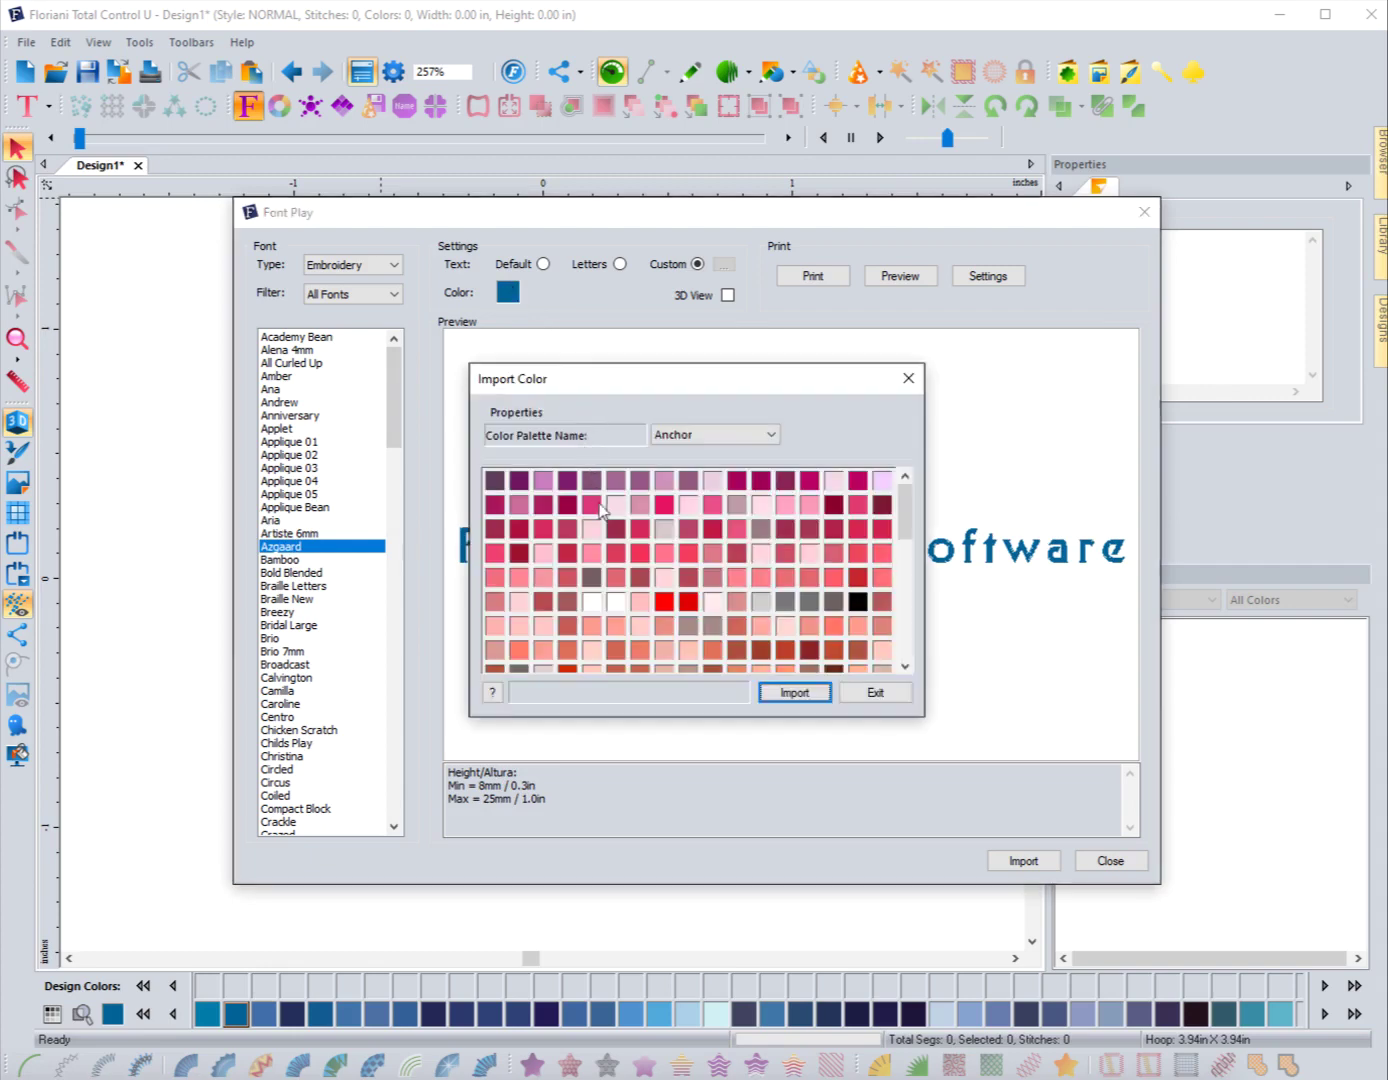
left_click(716, 436)
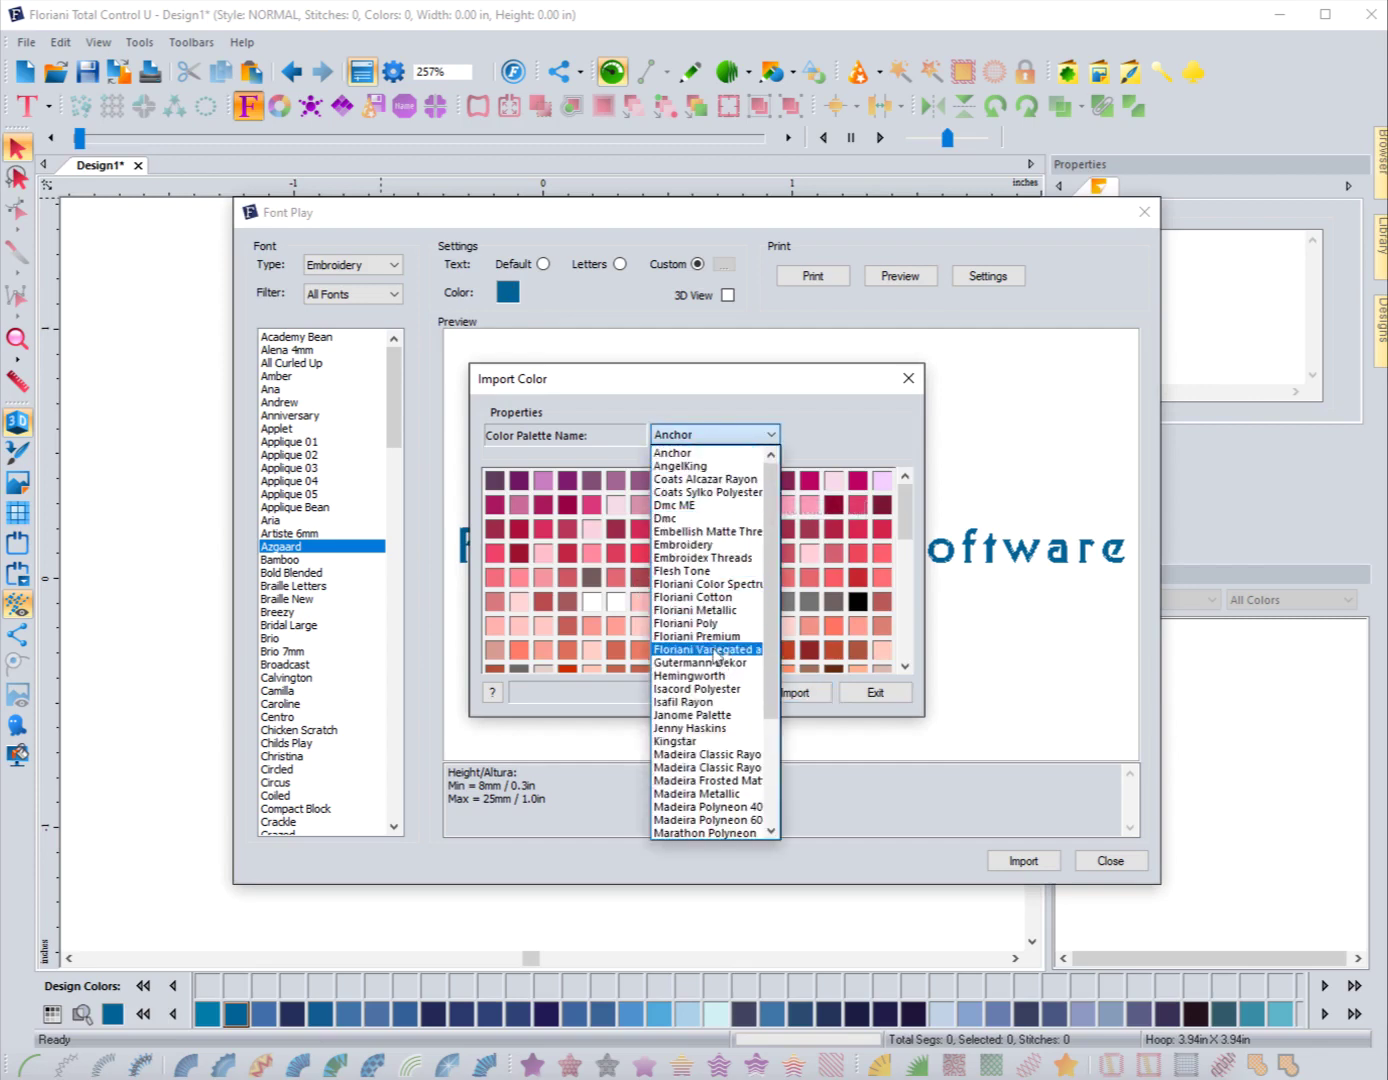
left_click(712, 624)
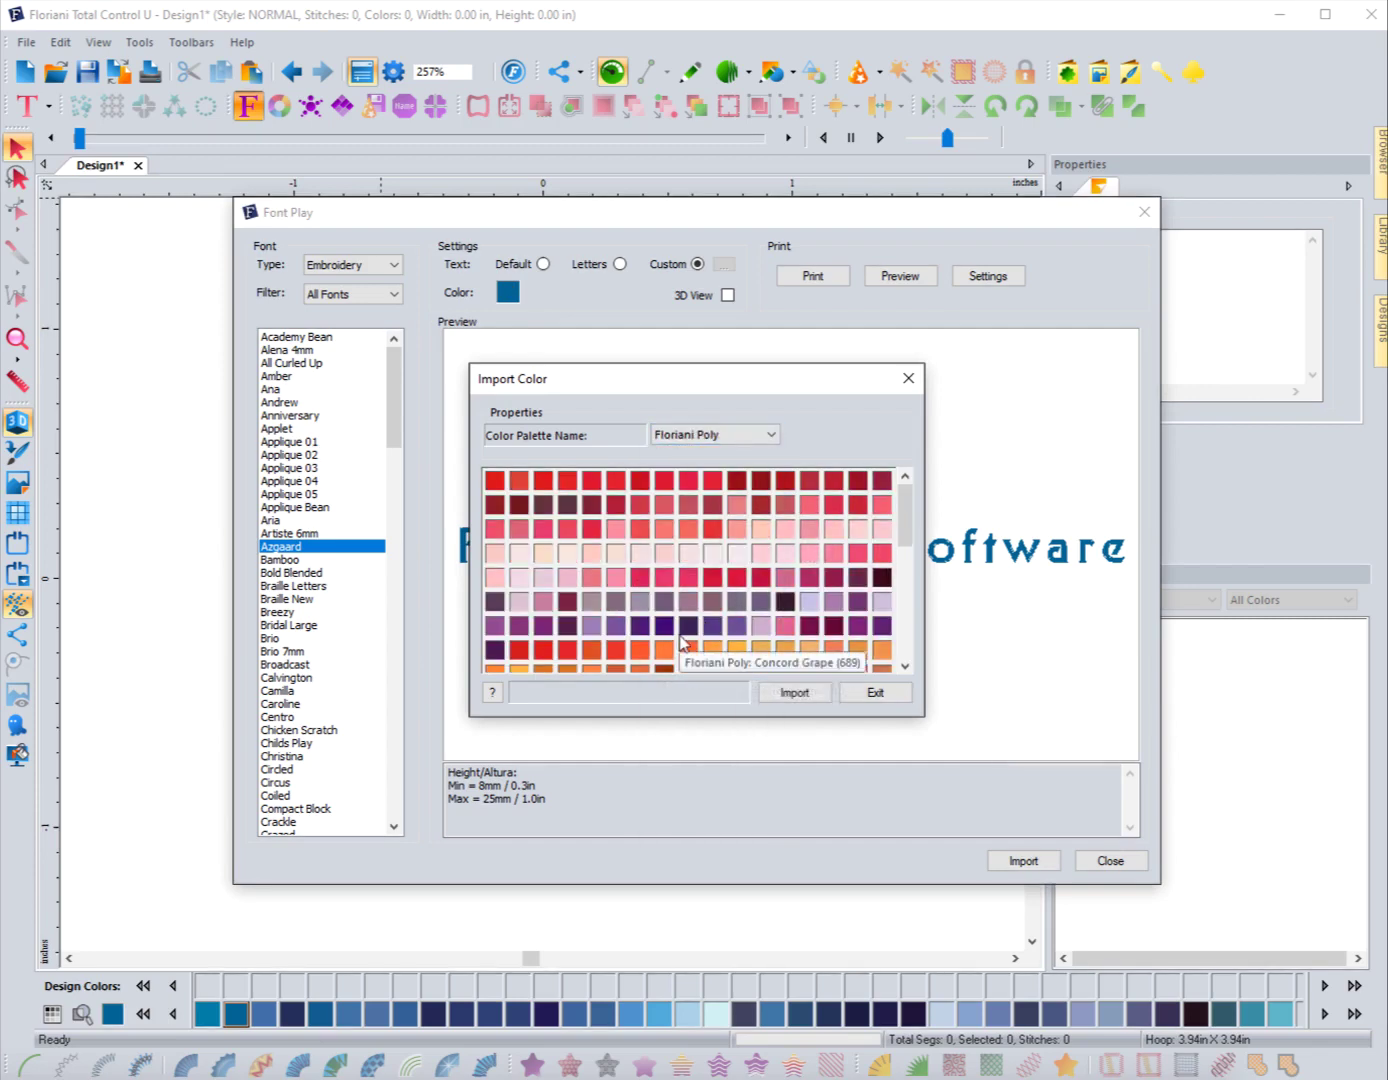
left_click(643, 627)
left_click(808, 694)
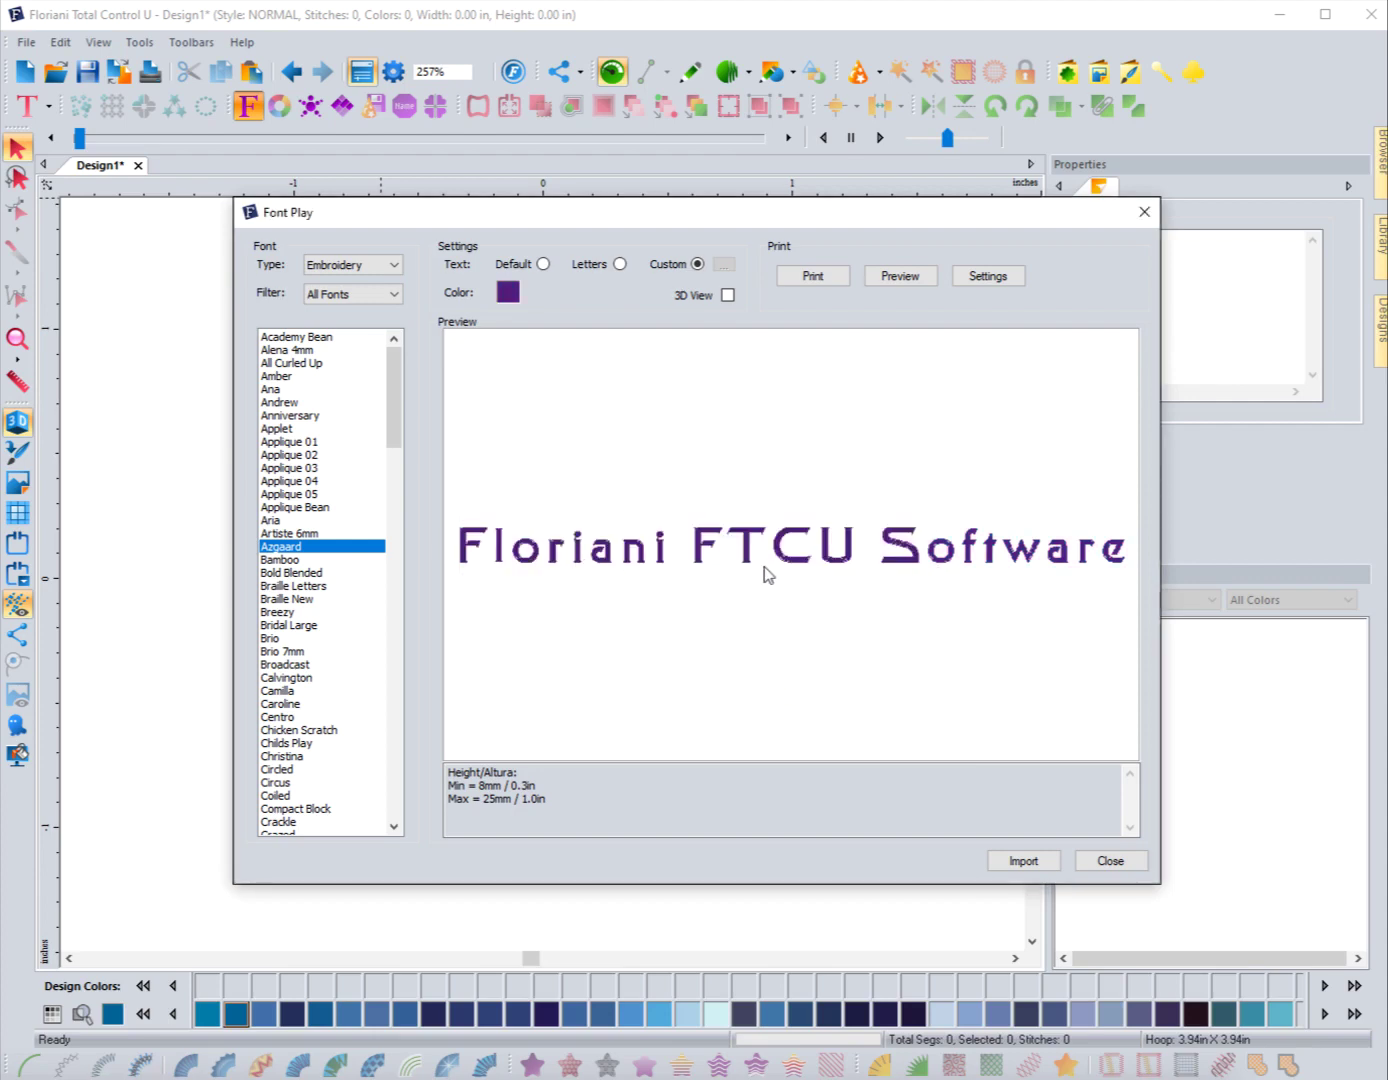
left_click(726, 296)
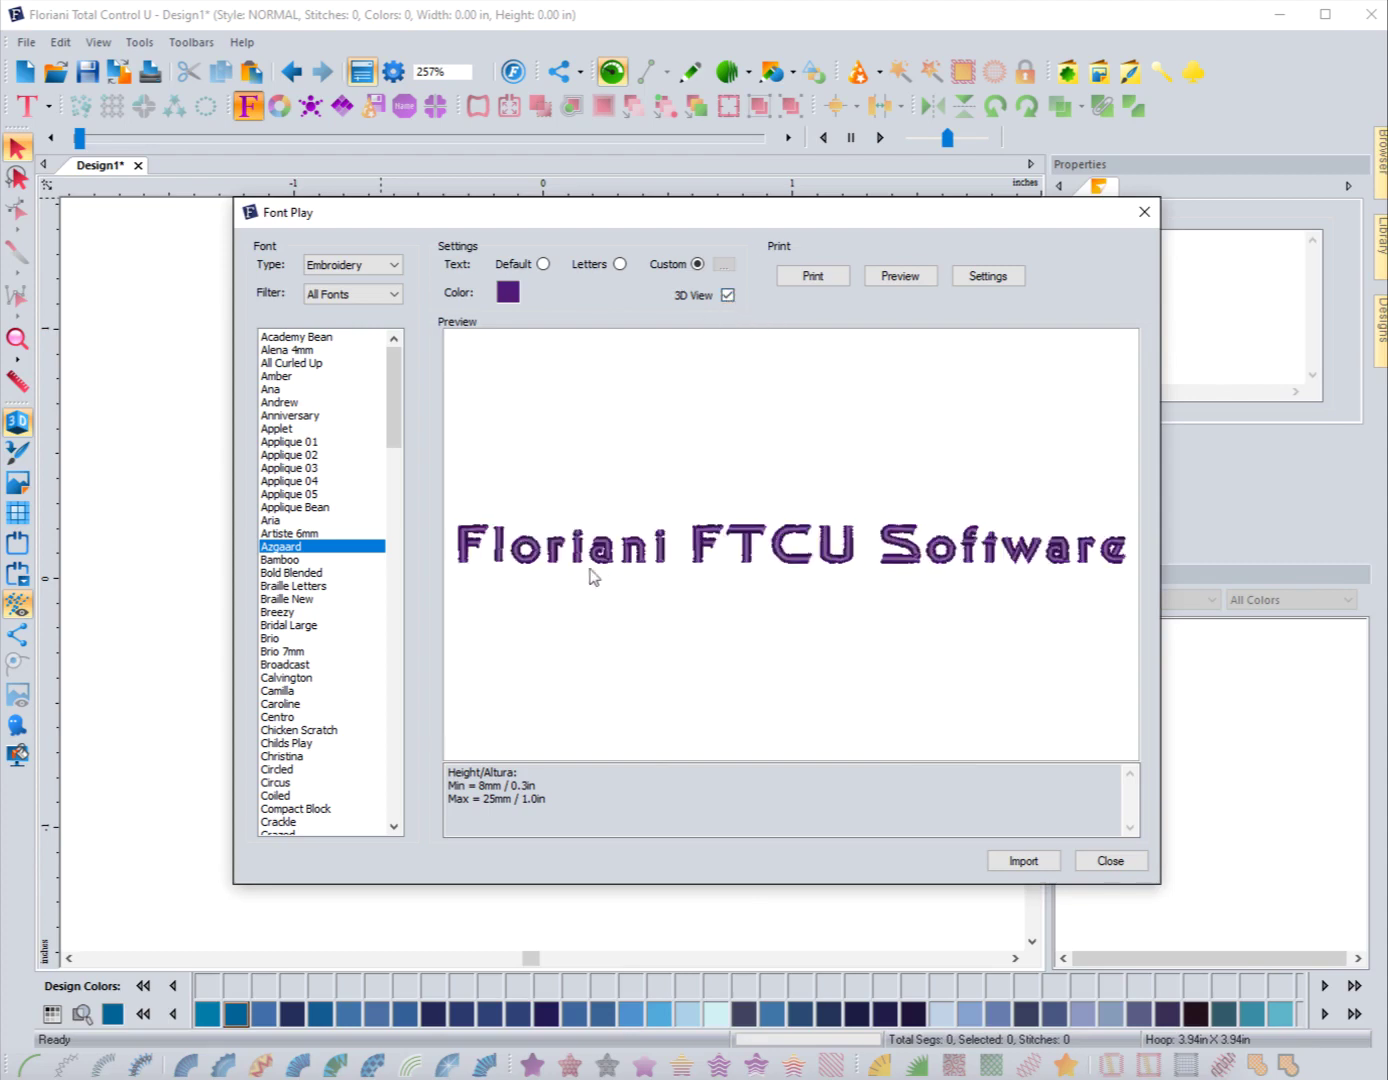
left_click(727, 295)
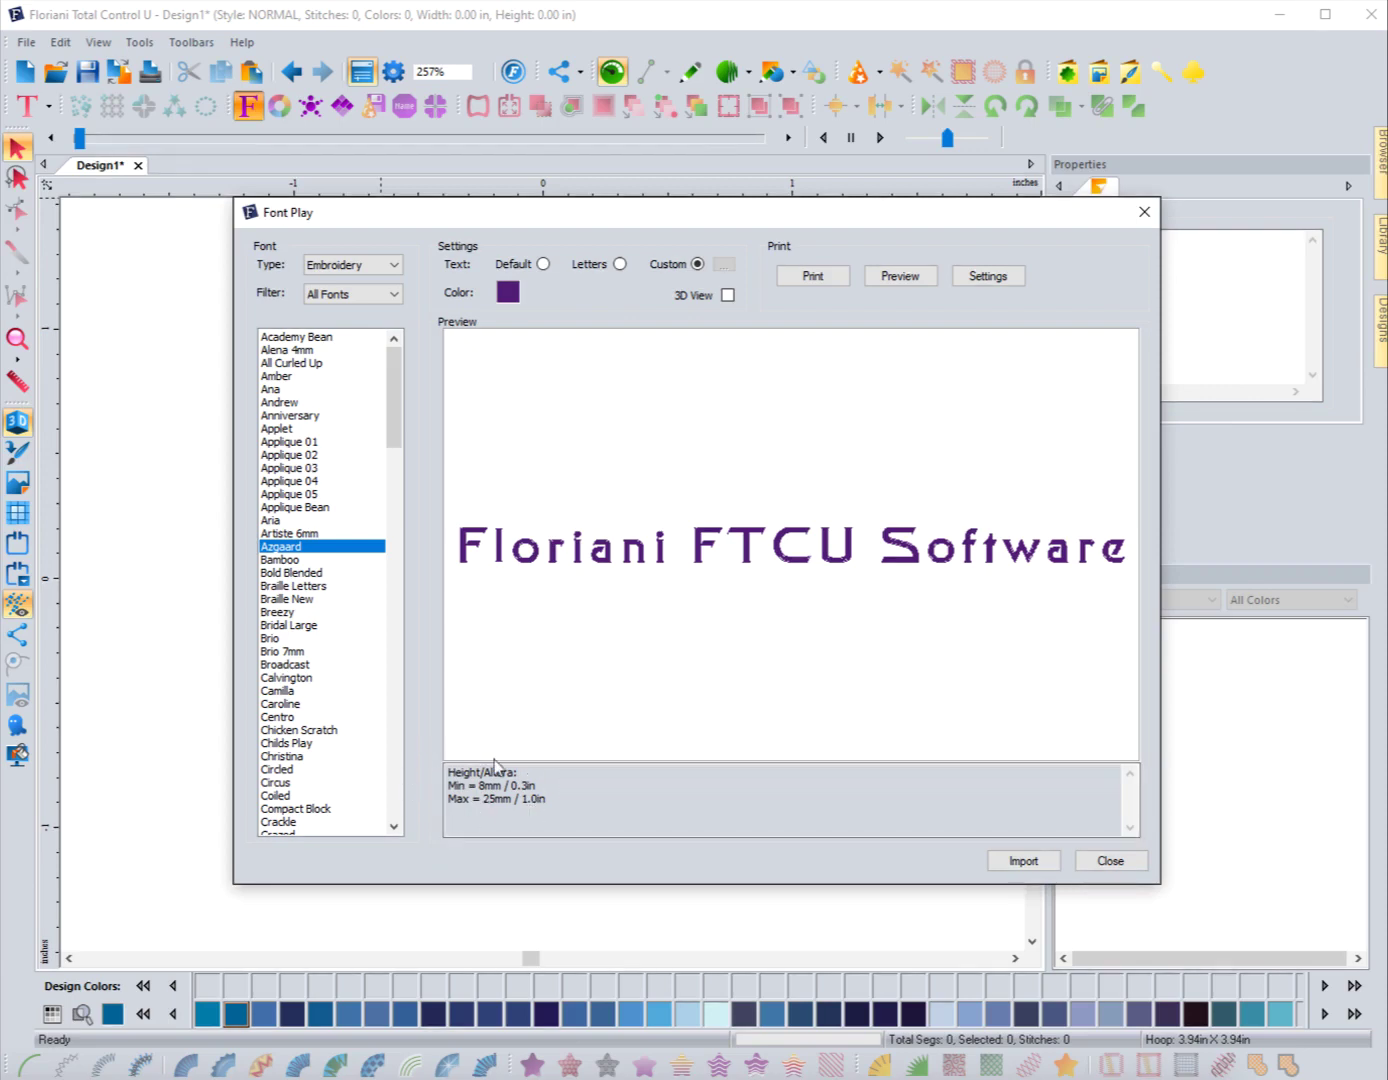
Step: Filter to Small fonts and preview Alena 4mm, Artiste 6mm, Brio 7mm, Linda 5mm, Line Block 3mm, Line Small 3mm
left_click(362, 294)
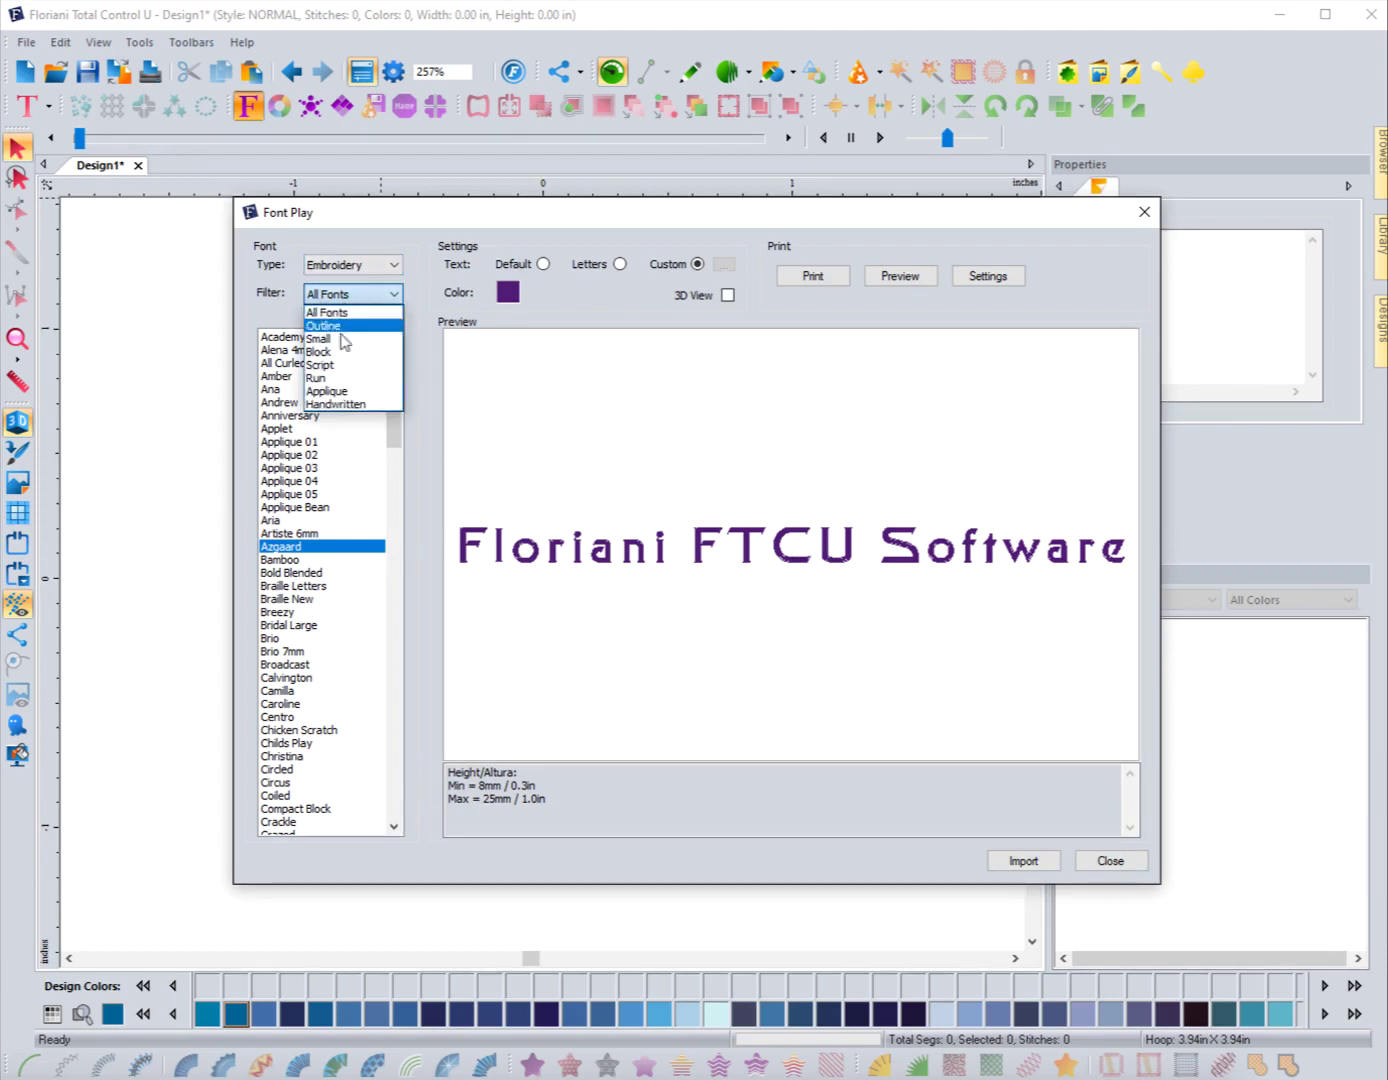
left_click(330, 340)
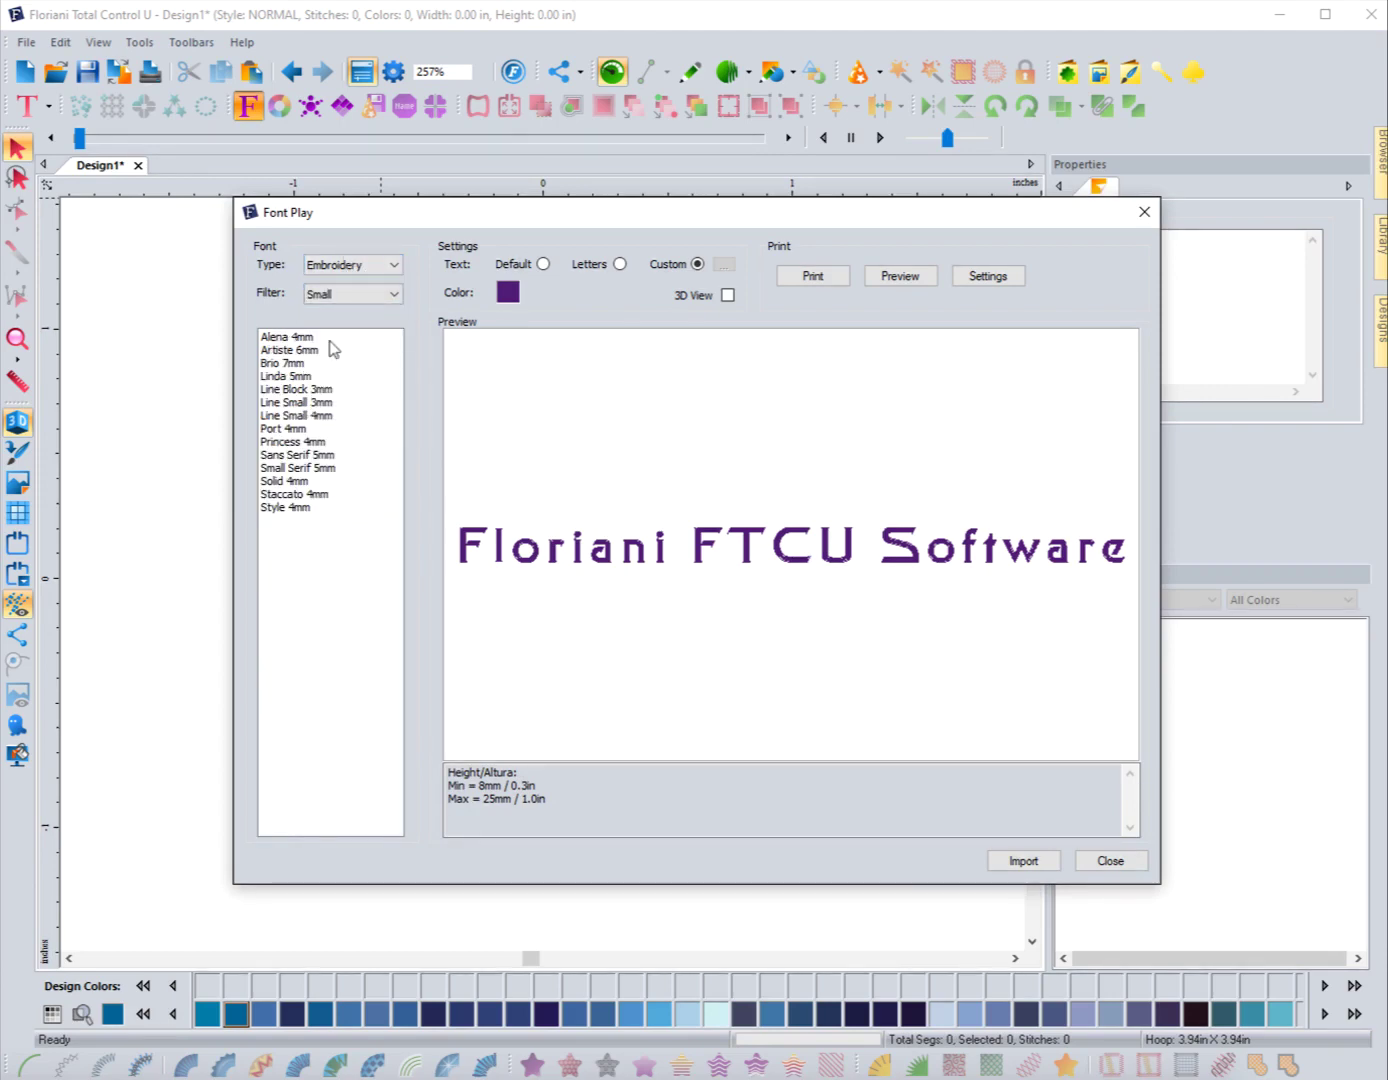
left_click(289, 343)
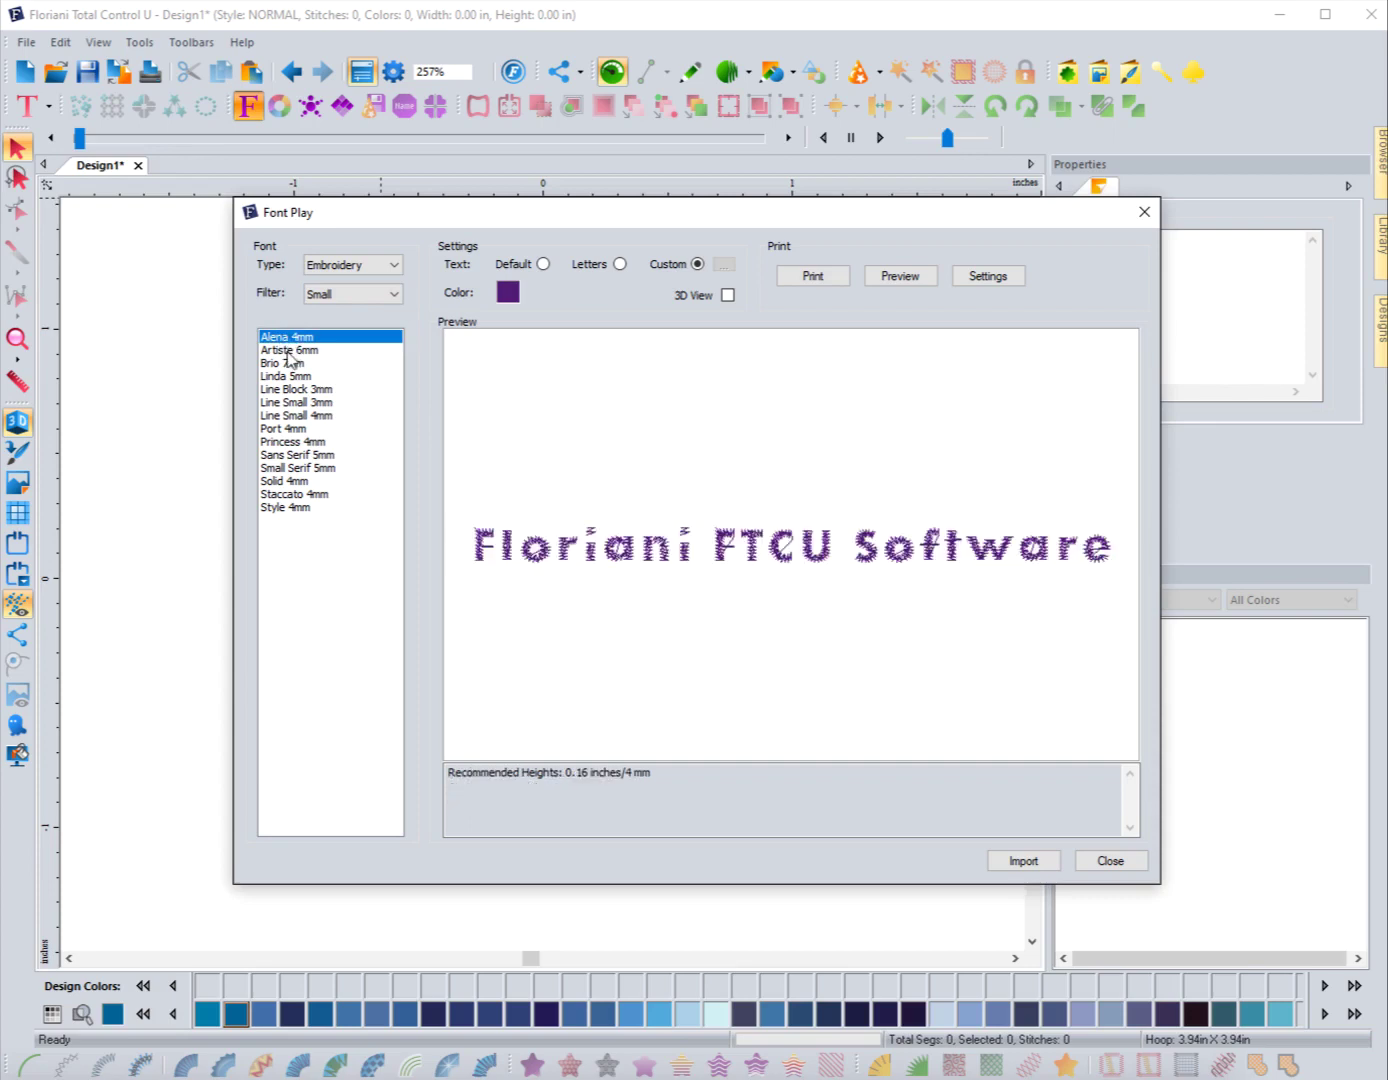
left_click(290, 351)
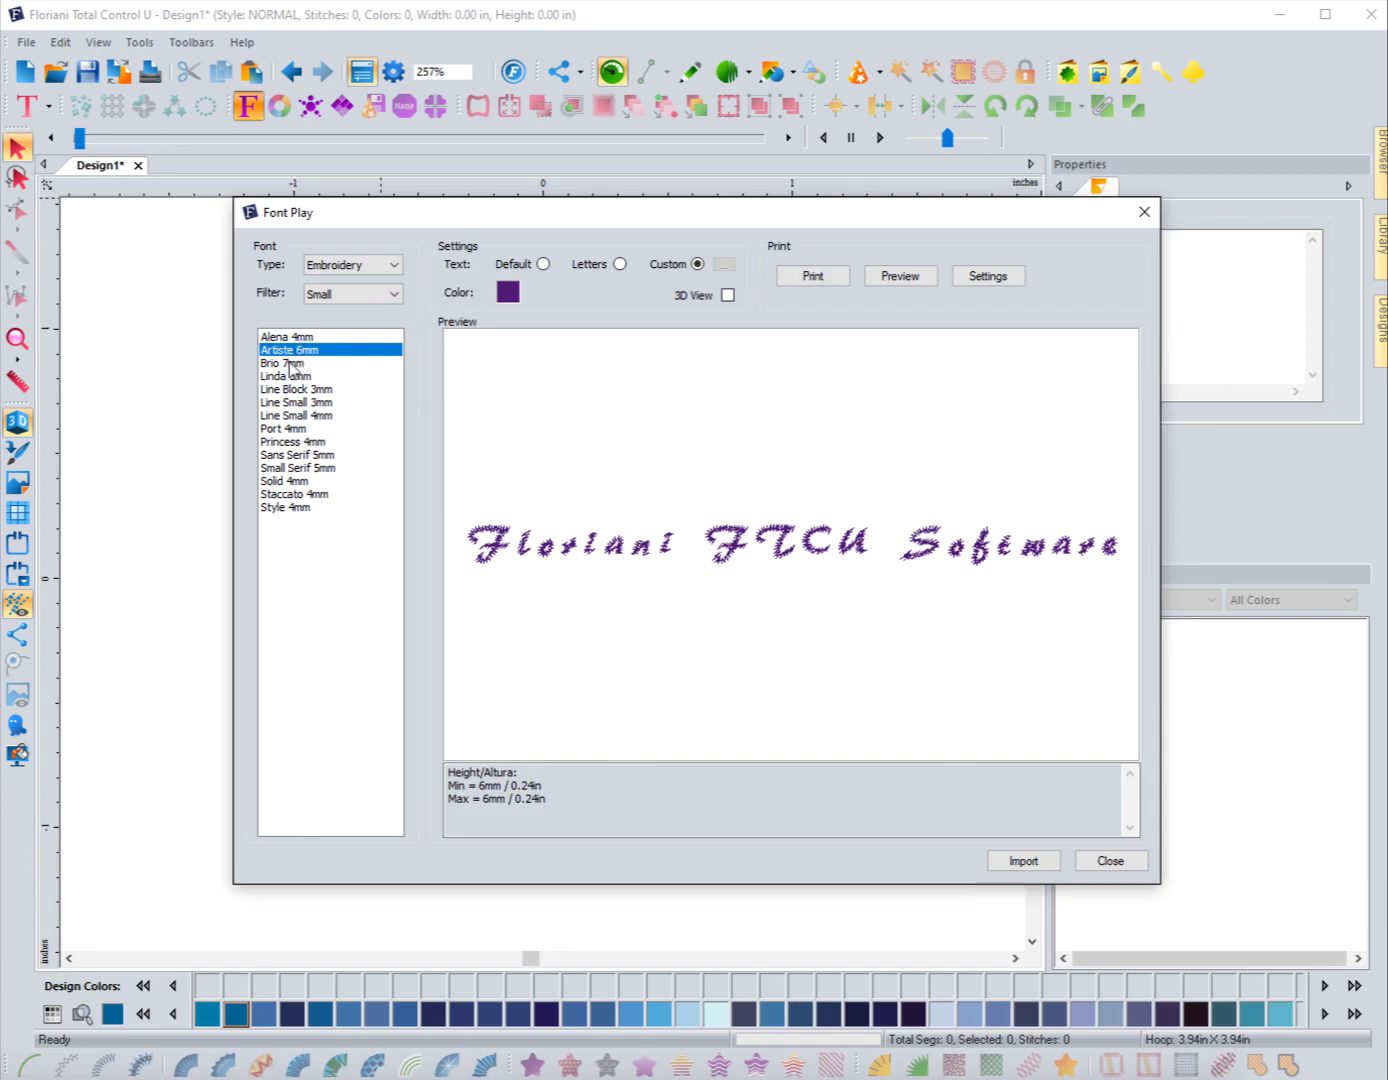
left_click(289, 363)
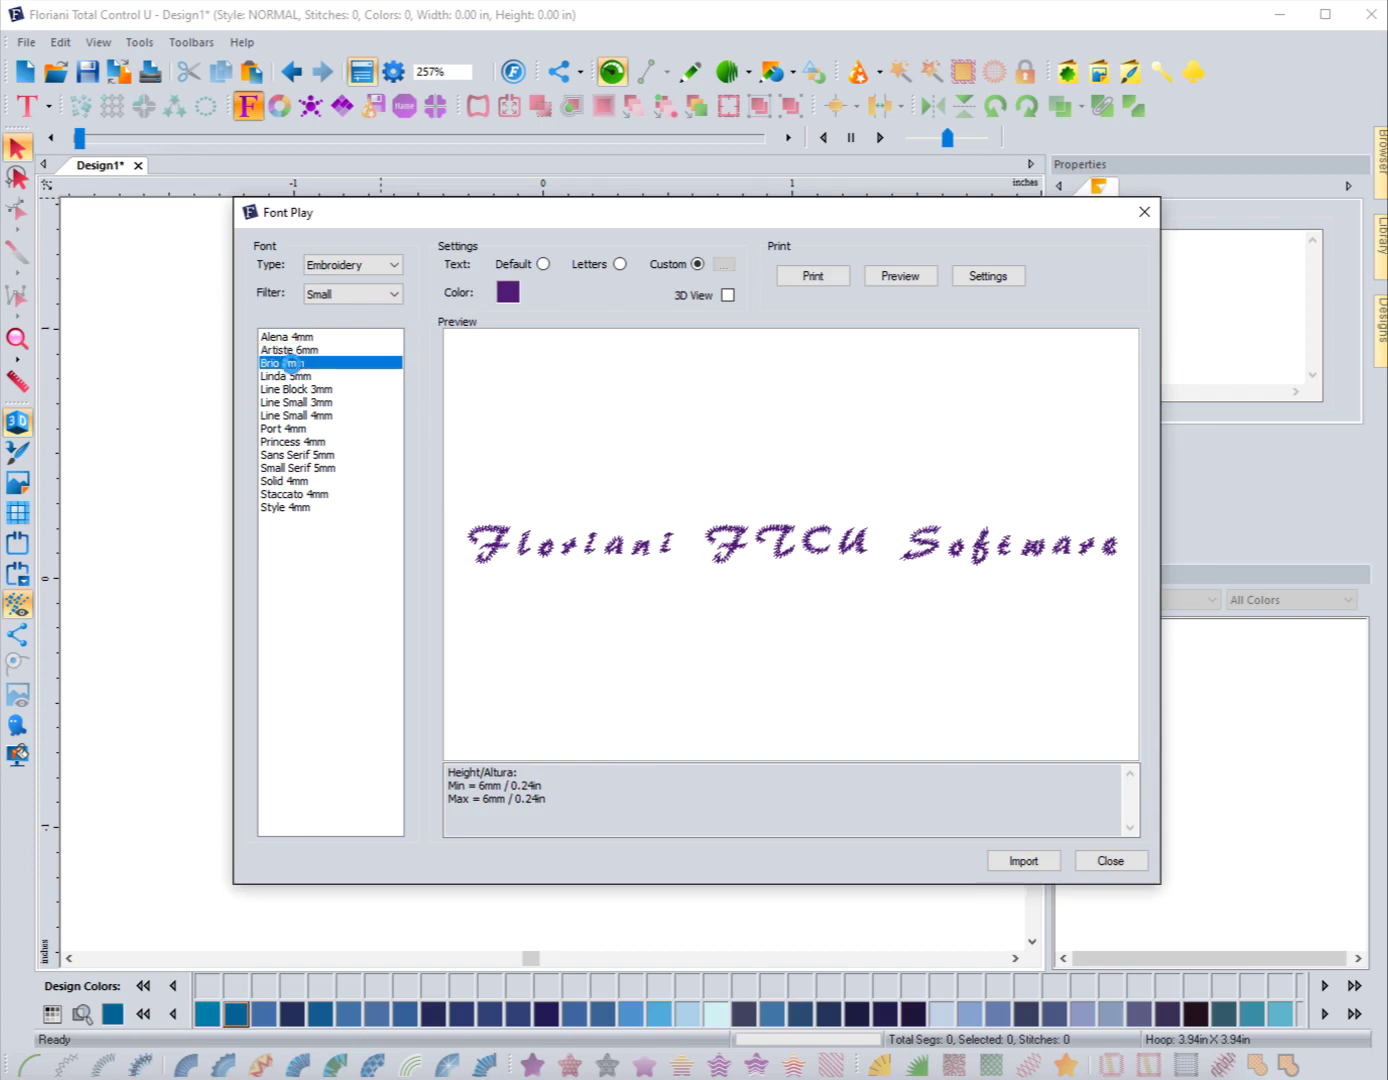
left_click(300, 376)
left_click(305, 390)
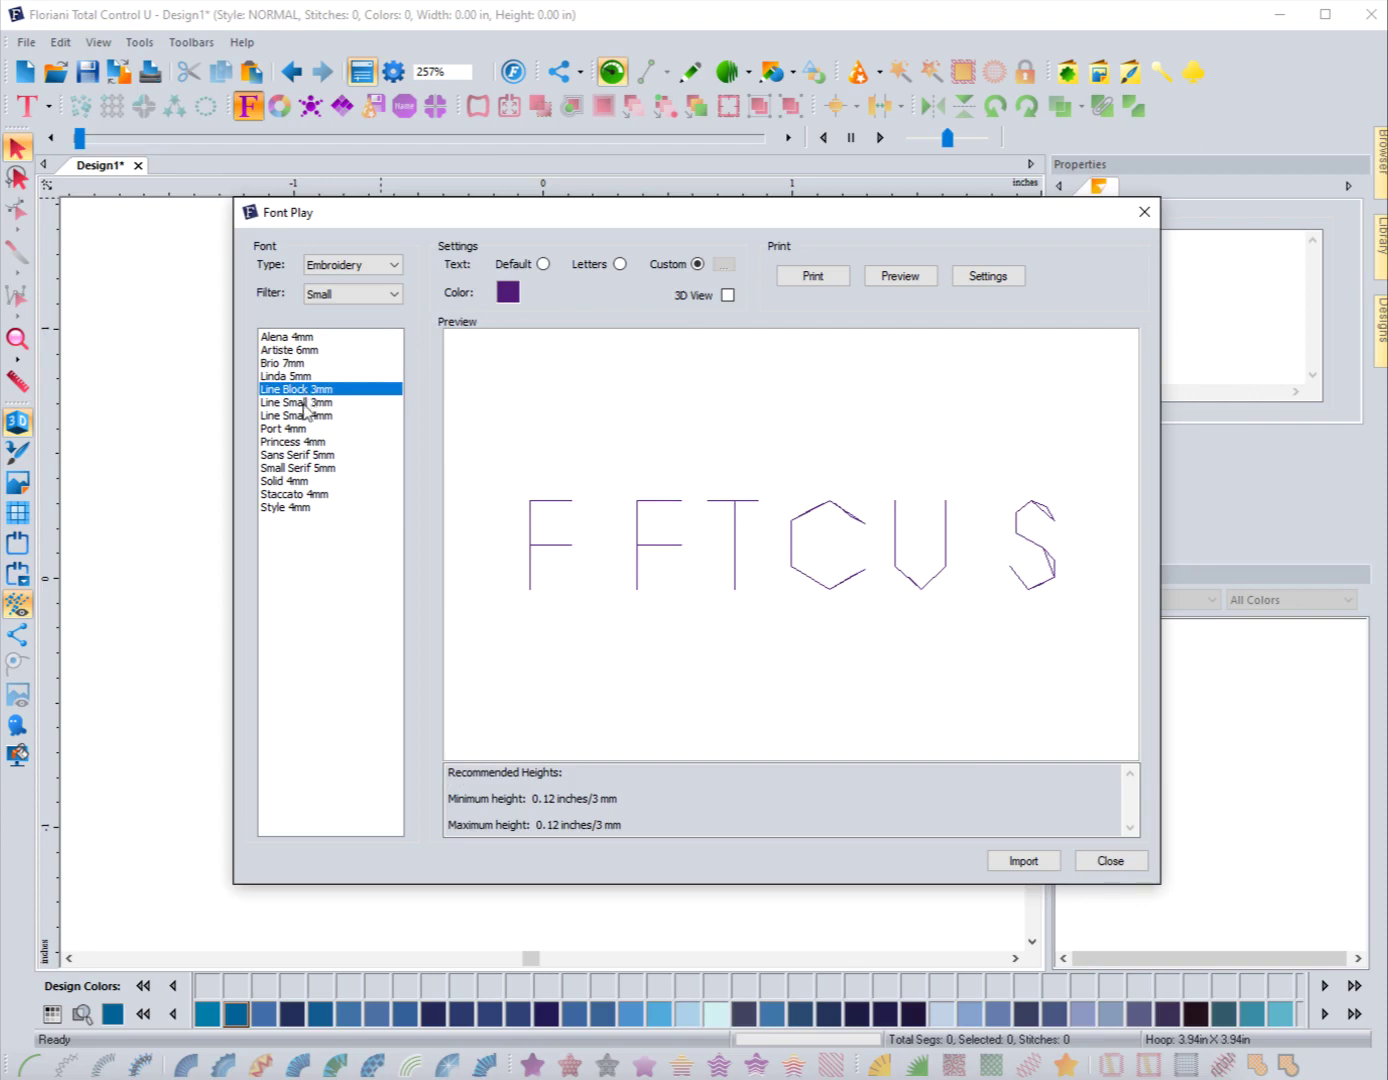
left_click(304, 404)
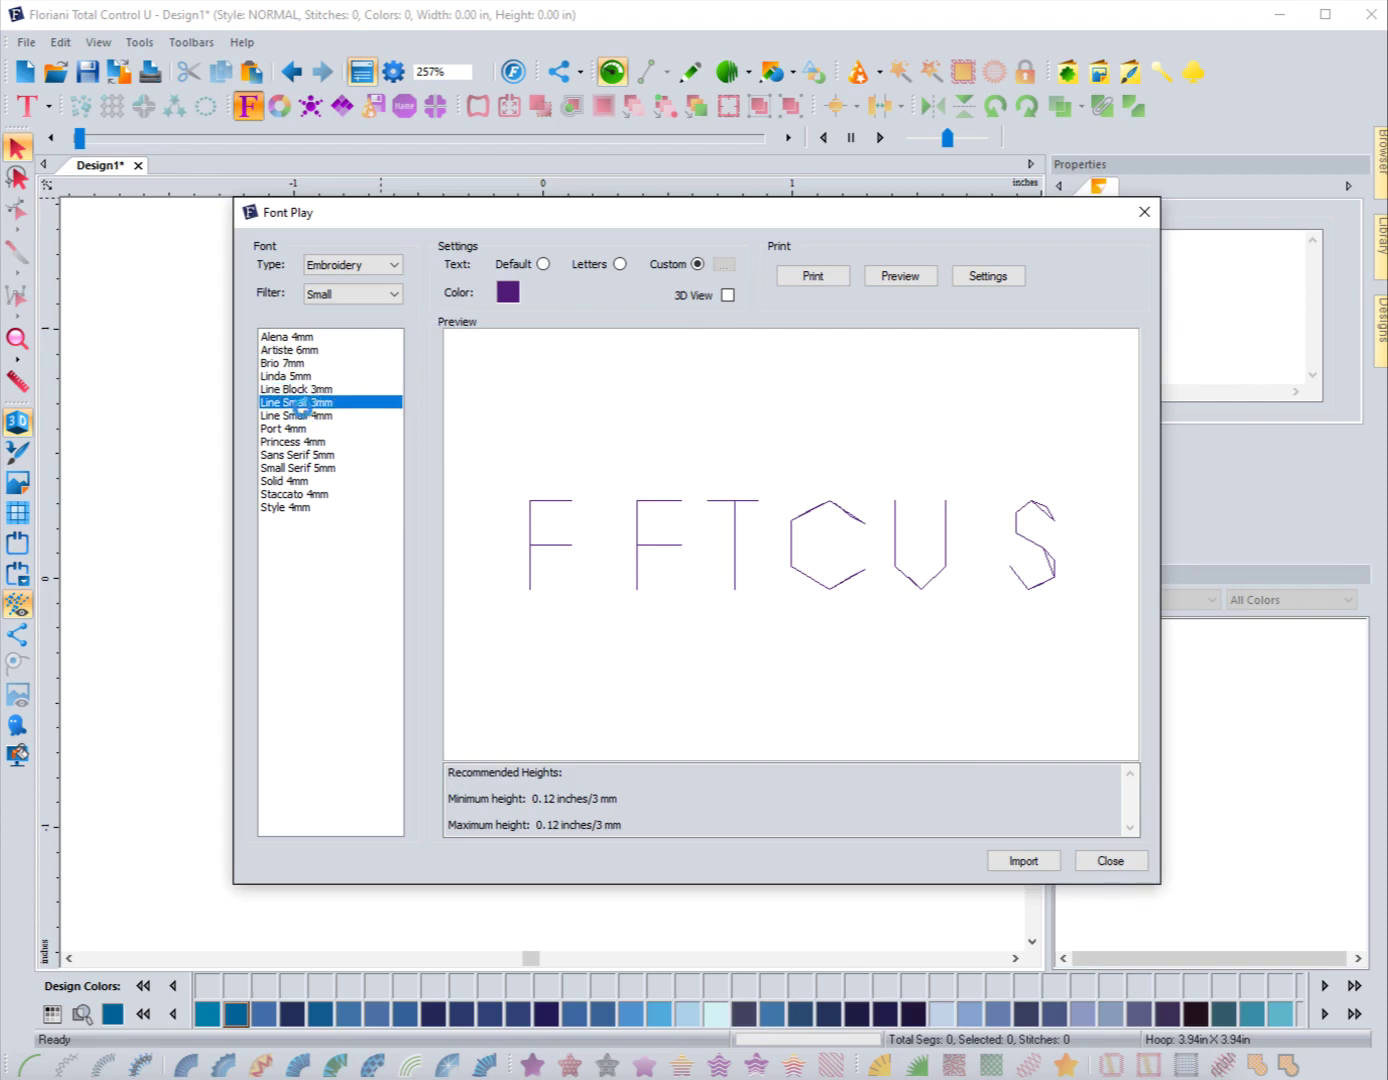
Step: Filter to Script fonts and preview Anniversary, Aria, Christina and Long Italic
left_click(340, 294)
left_click(326, 366)
left_click(272, 345)
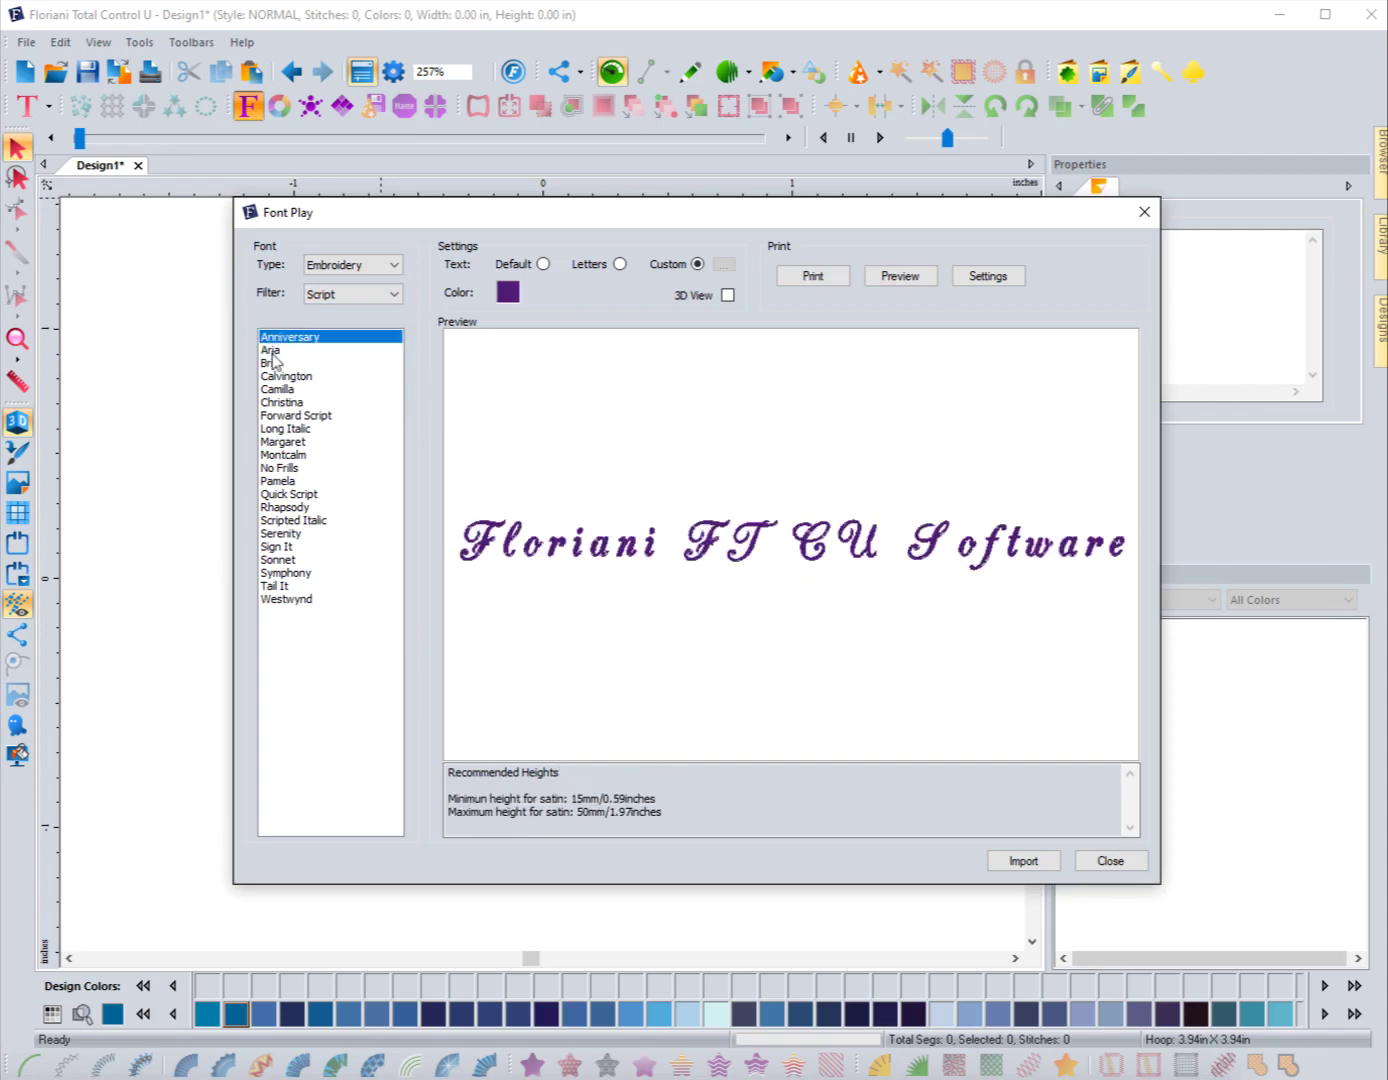
left_click(271, 353)
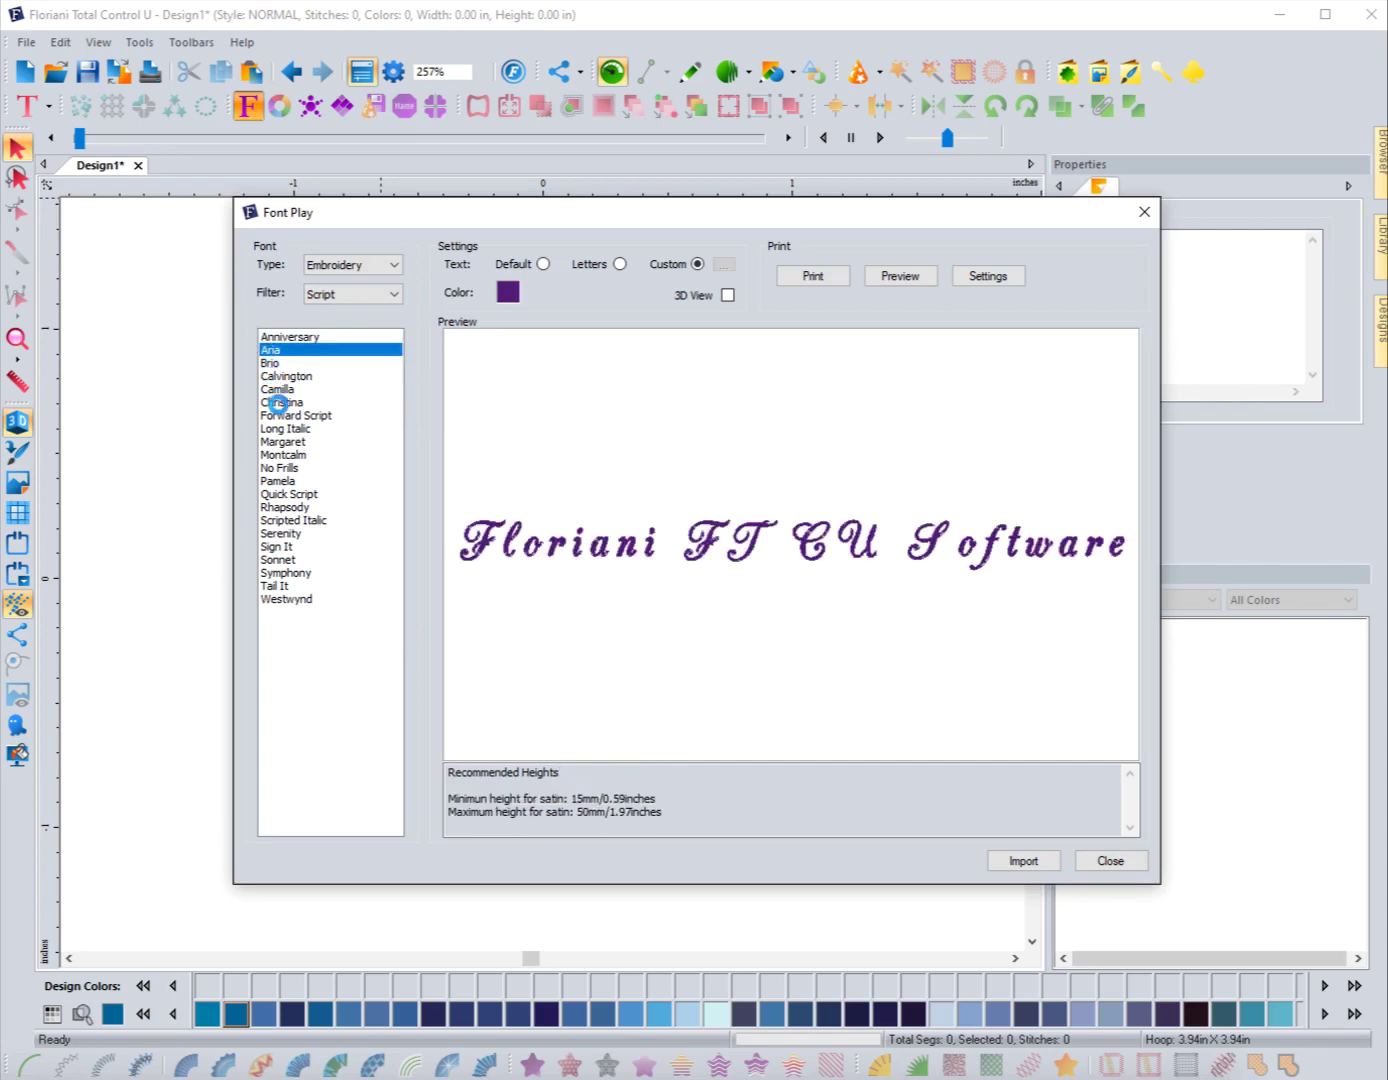
left_click(280, 402)
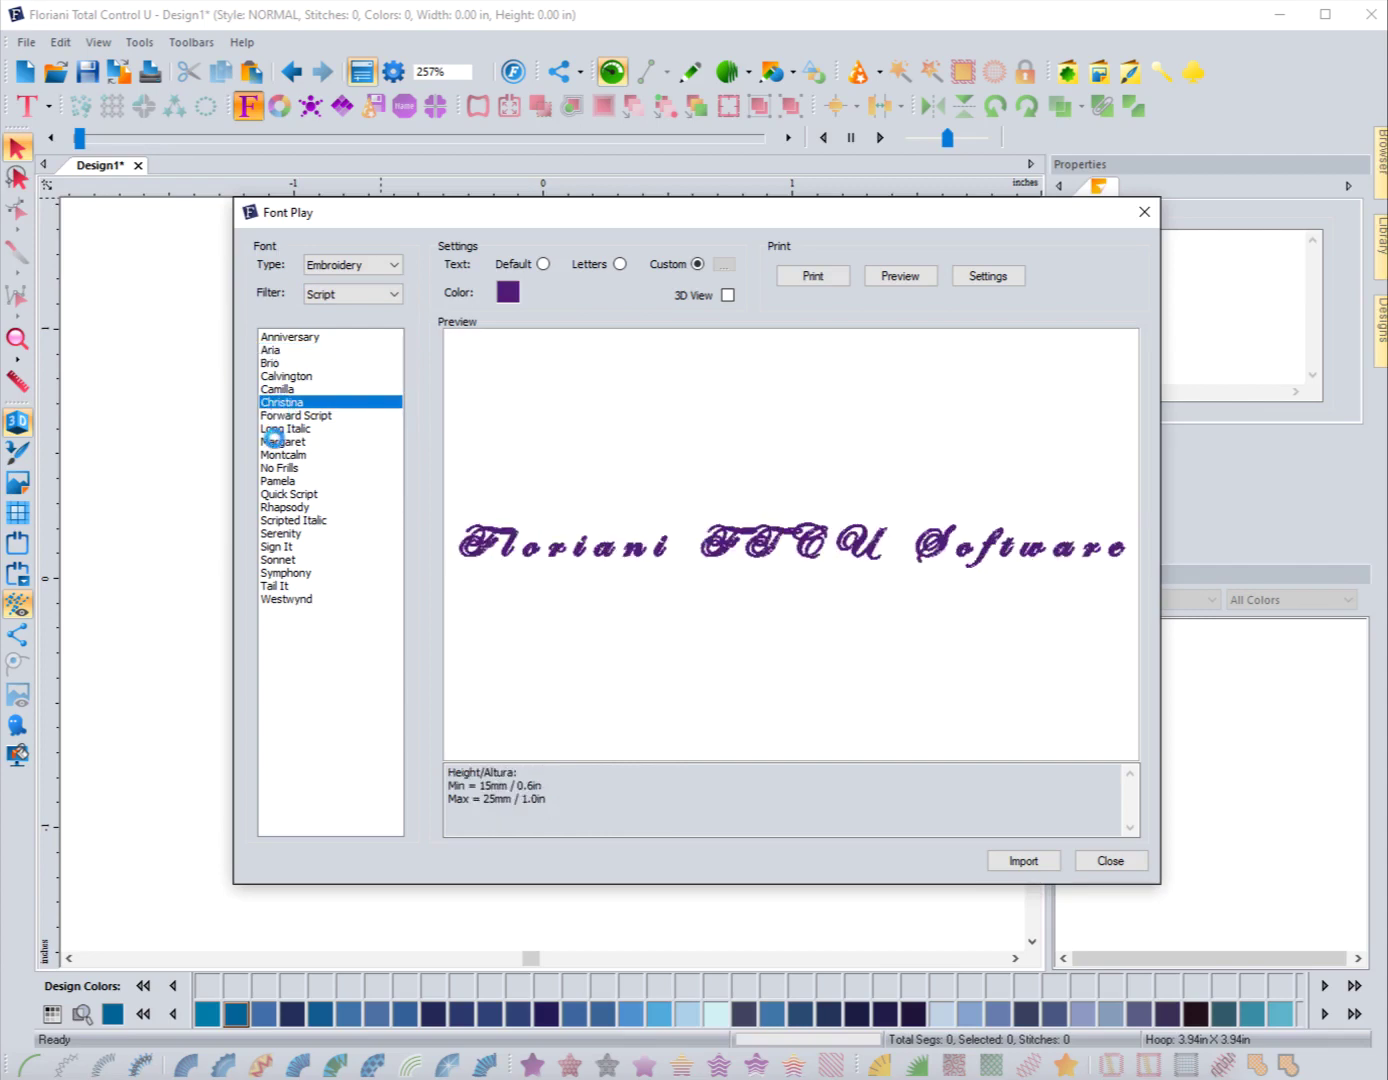
left_click(276, 431)
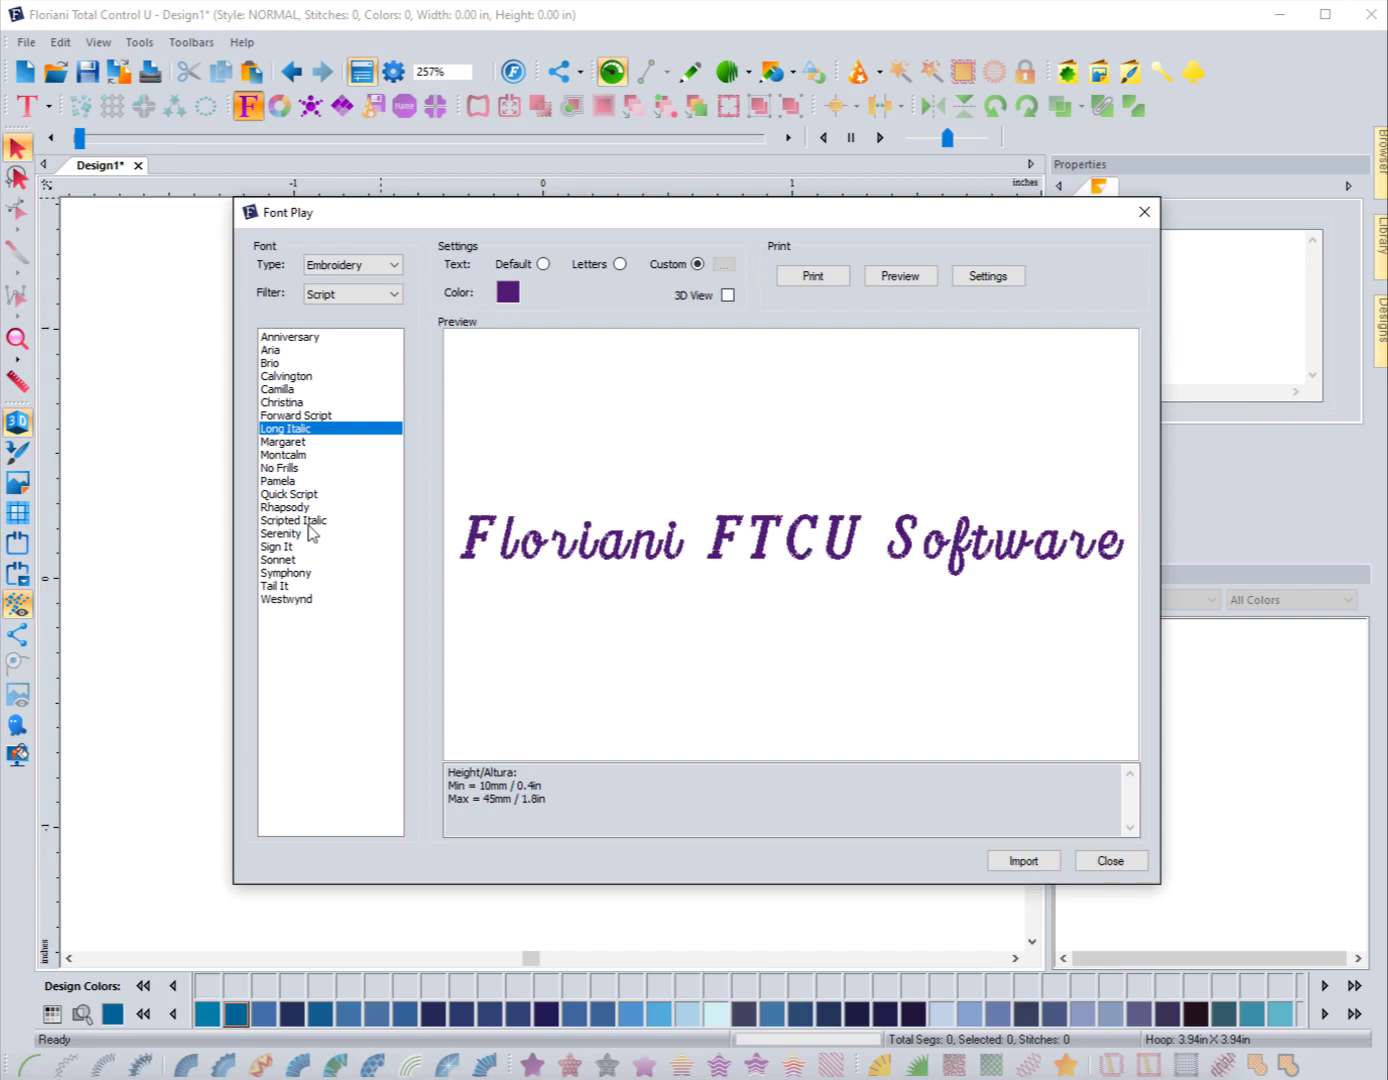
Step: Filter to Run fonts, preview Flatliner and Line Block, then restore the All Fonts filter
left_click(344, 298)
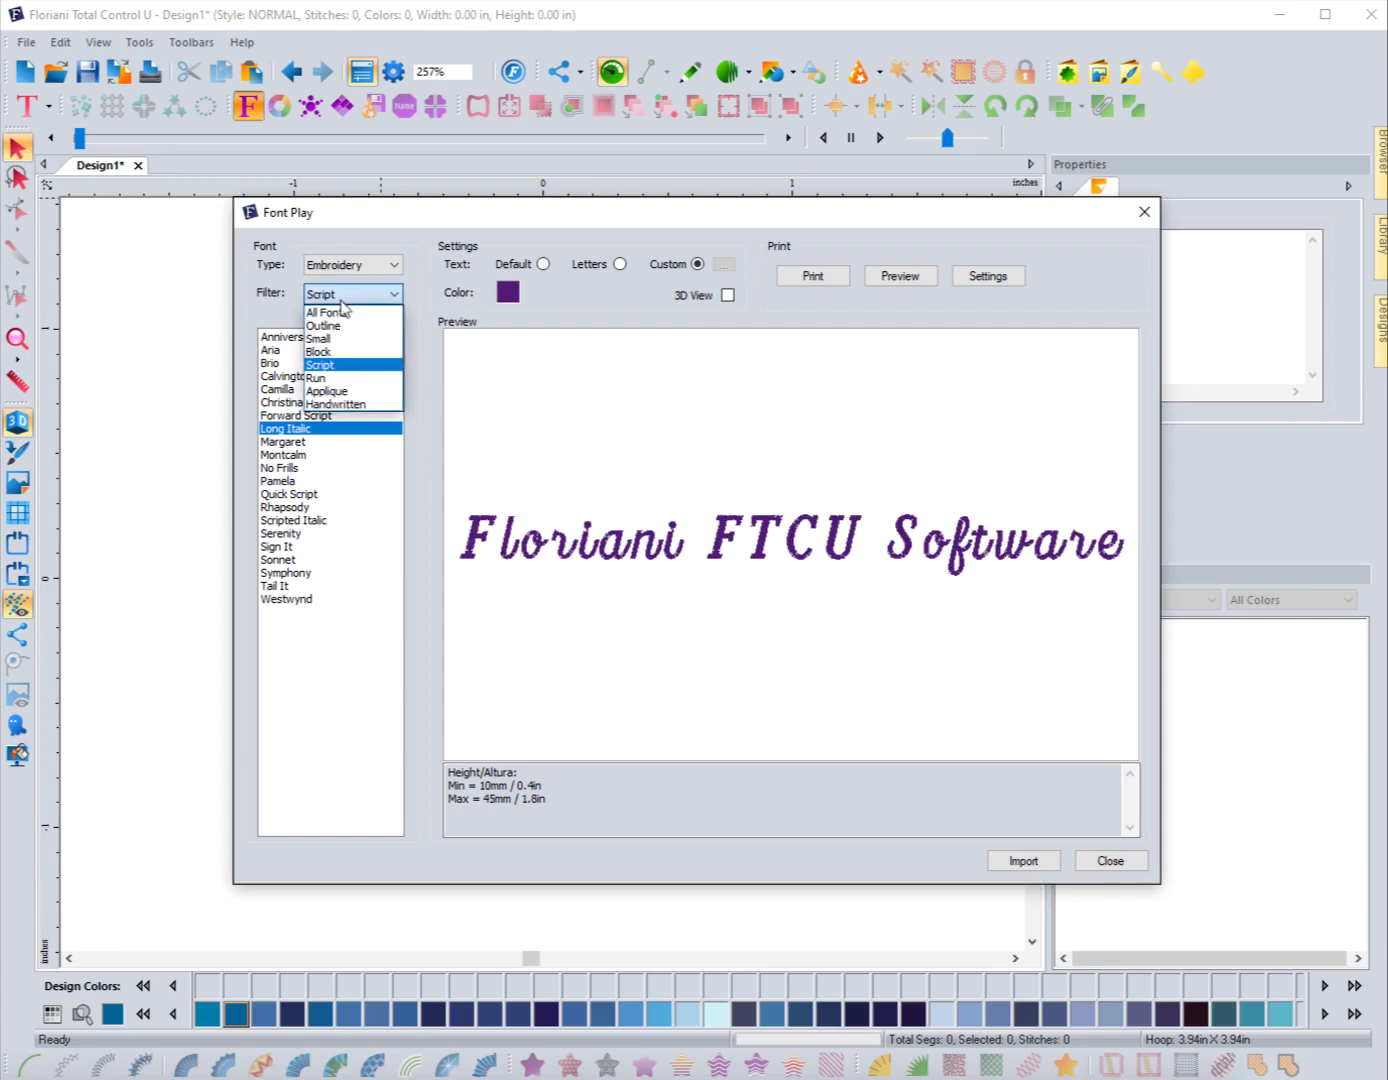
left_click(327, 379)
left_click(286, 345)
left_click(289, 350)
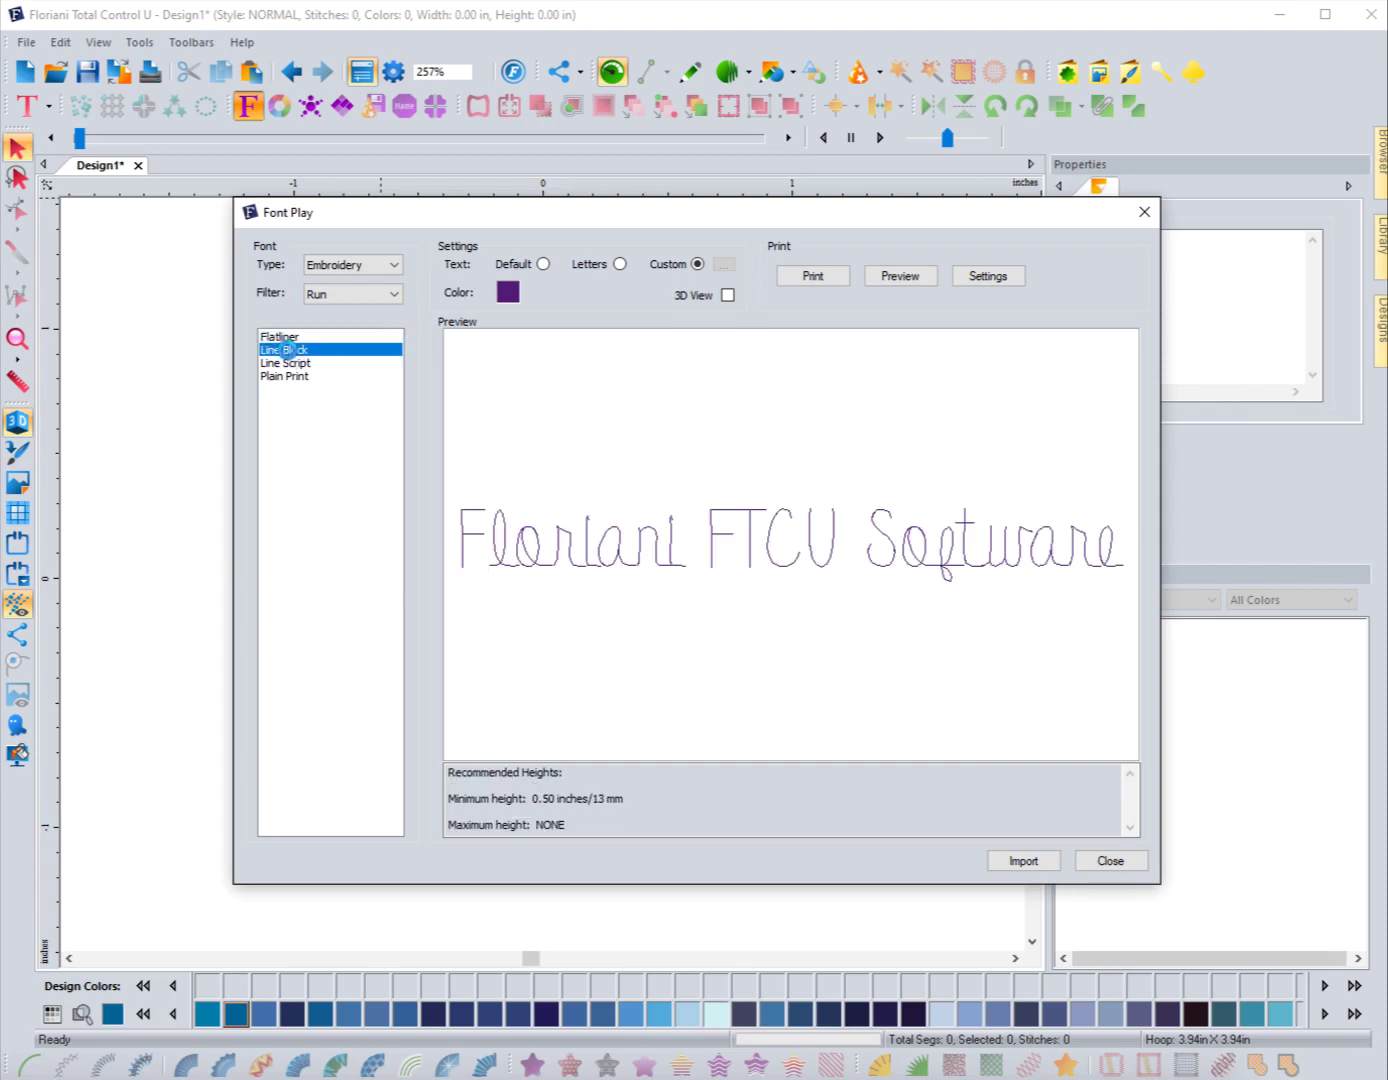
left_click(339, 297)
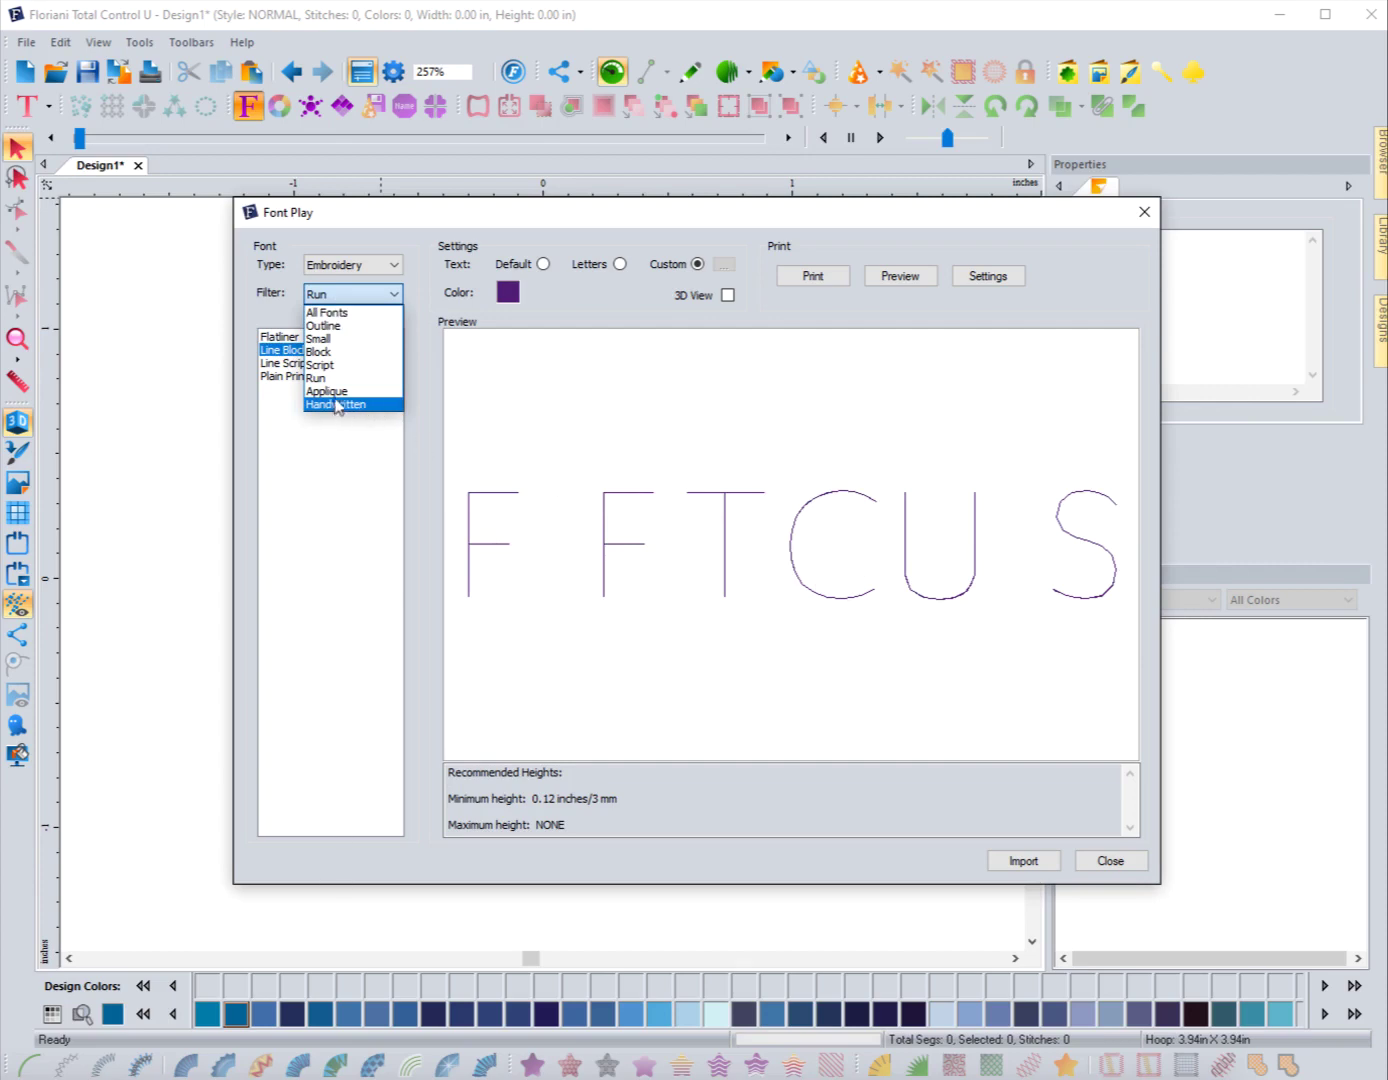
left_click(324, 314)
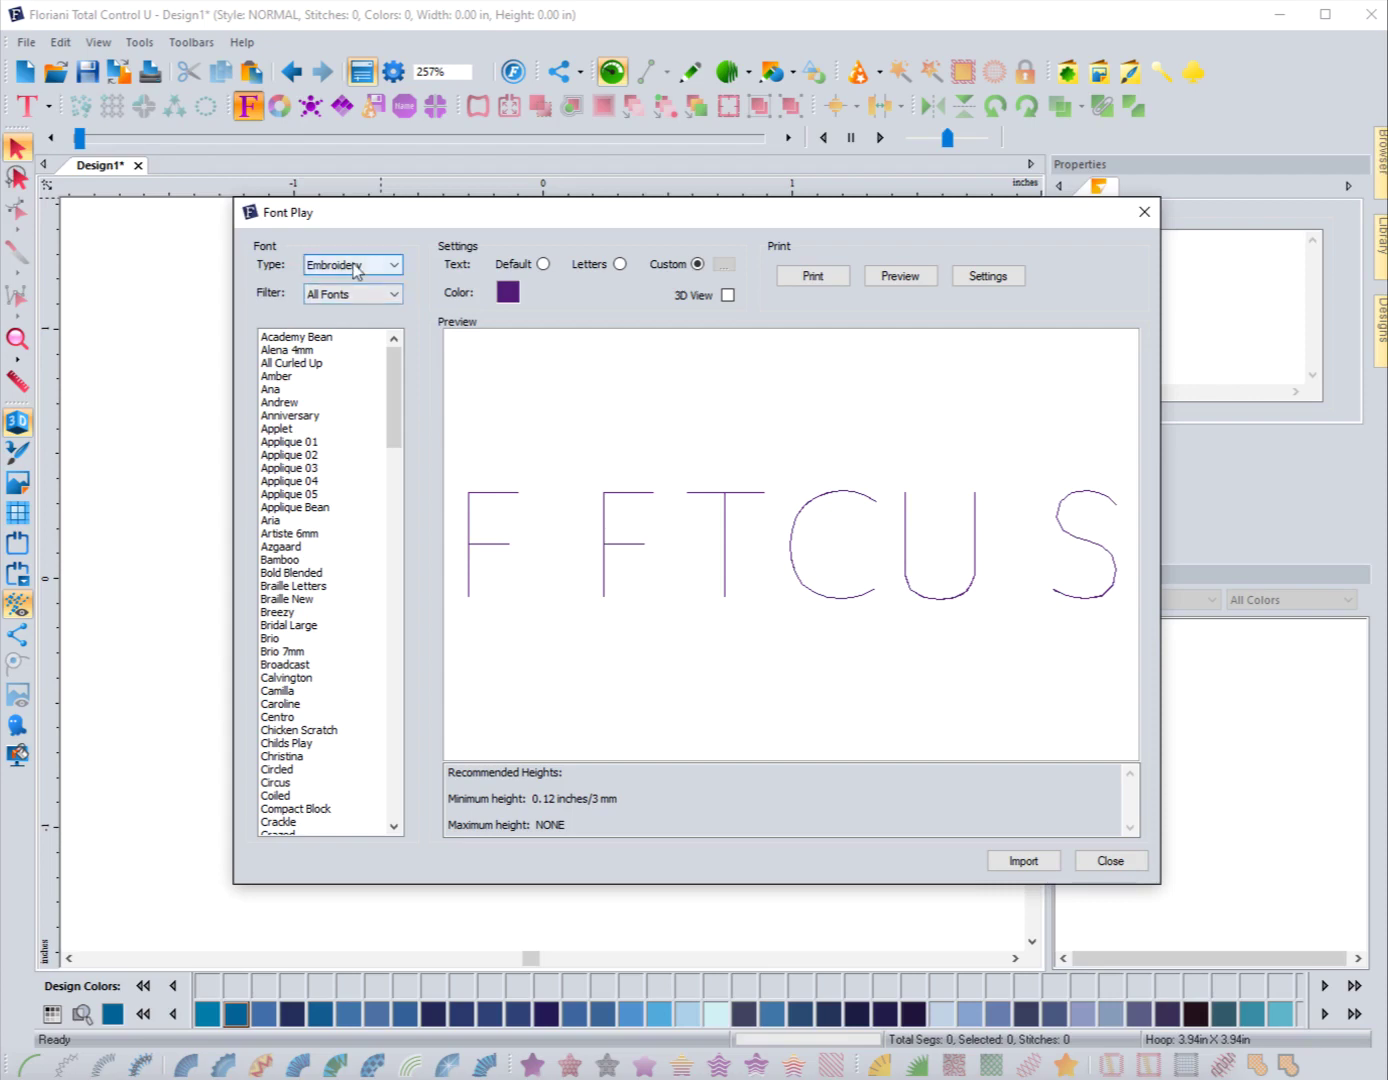
left_click(348, 265)
Step: List TrueType fonts and preview Agency FB through Arvo, dismissing an update notice
left_click(341, 297)
left_click(284, 335)
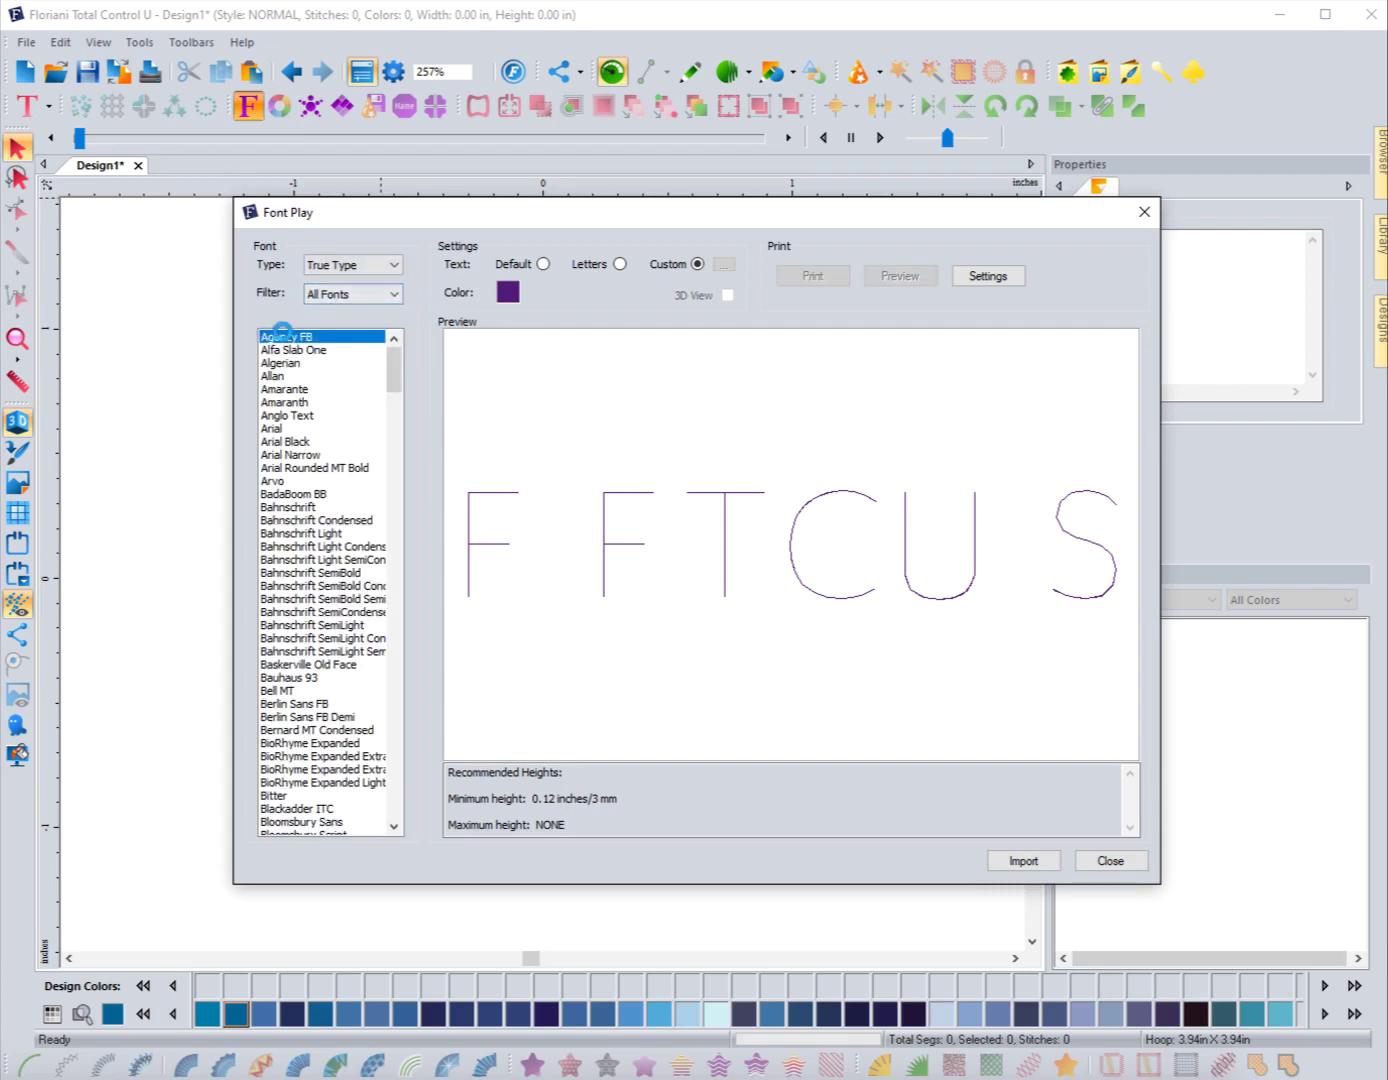
key("Down")
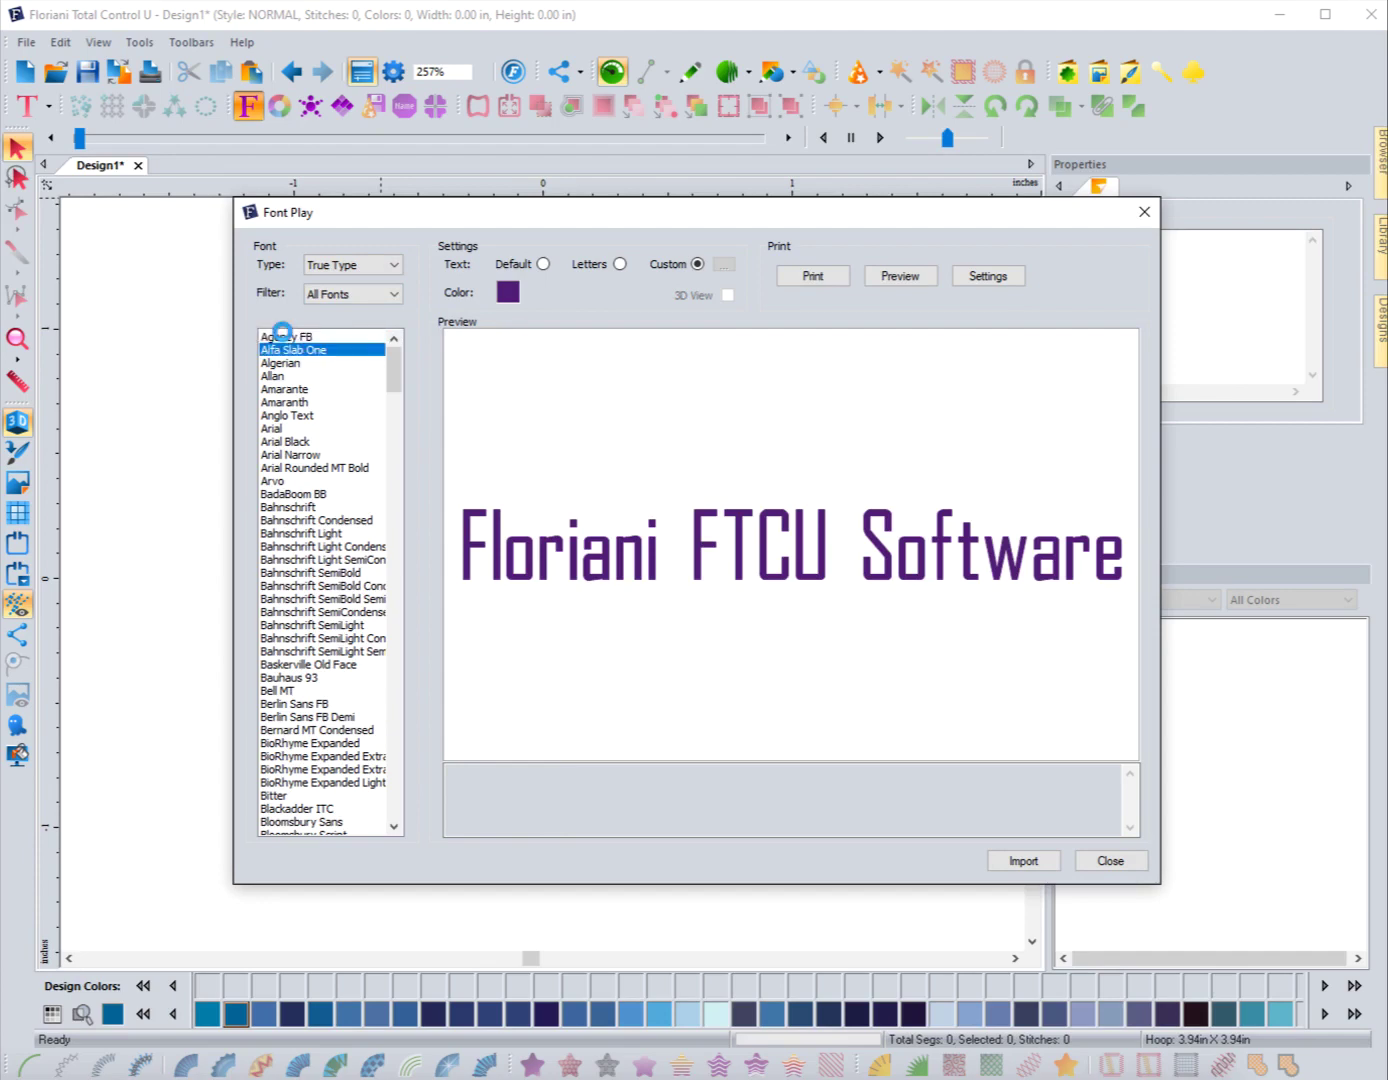
key("Down")
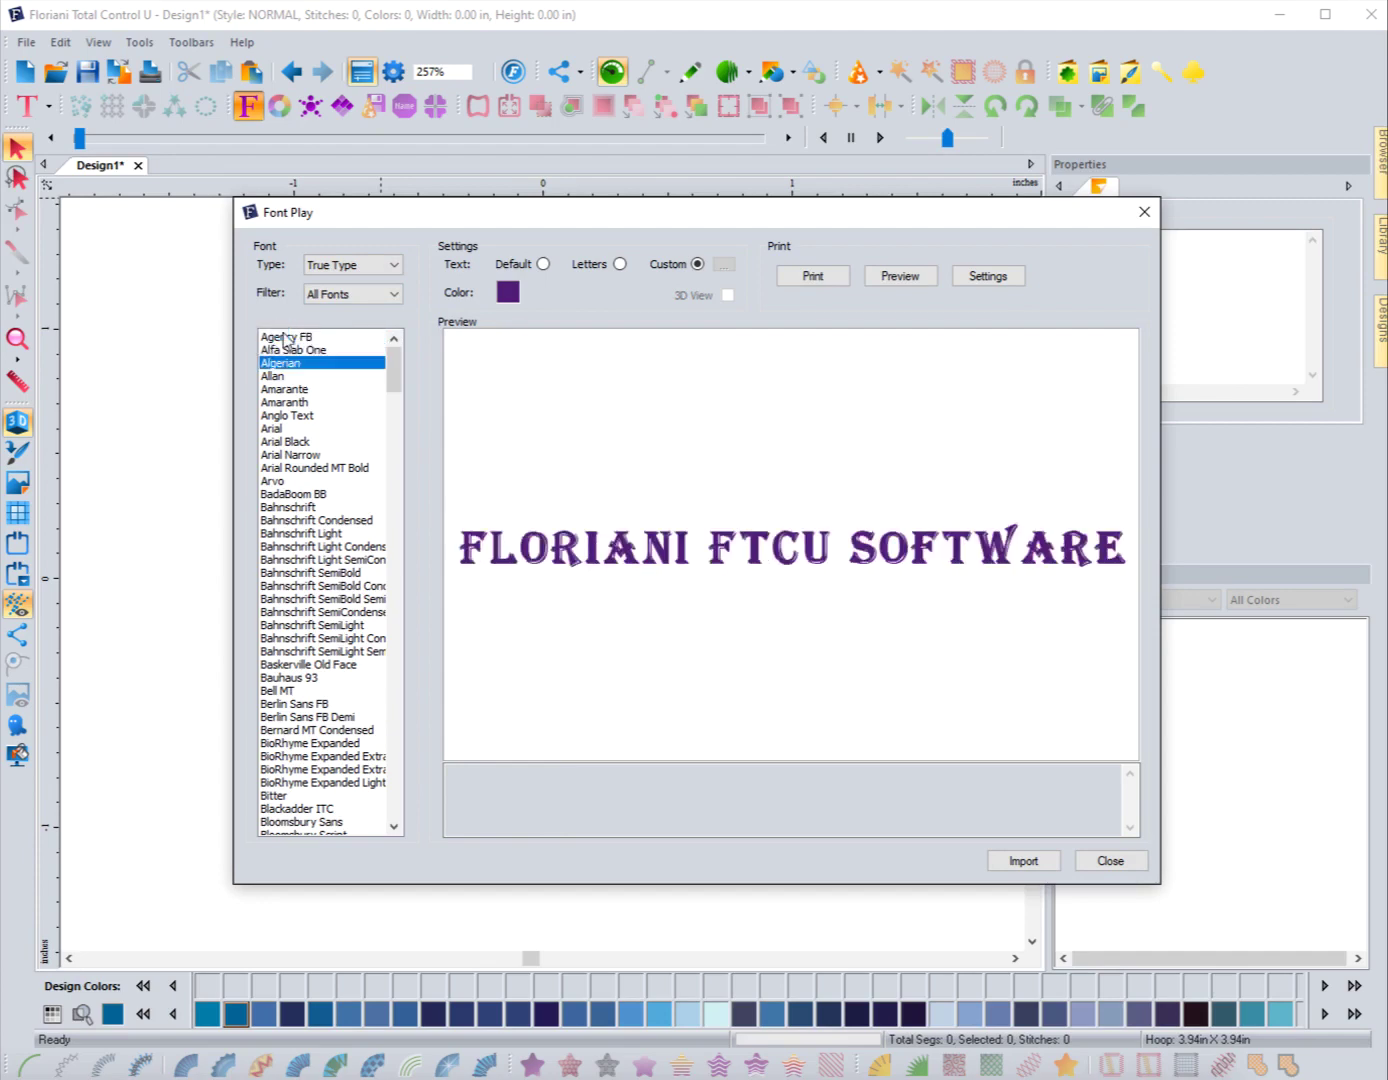
key("Down")
key("Down")
key("Down")
key("Down")
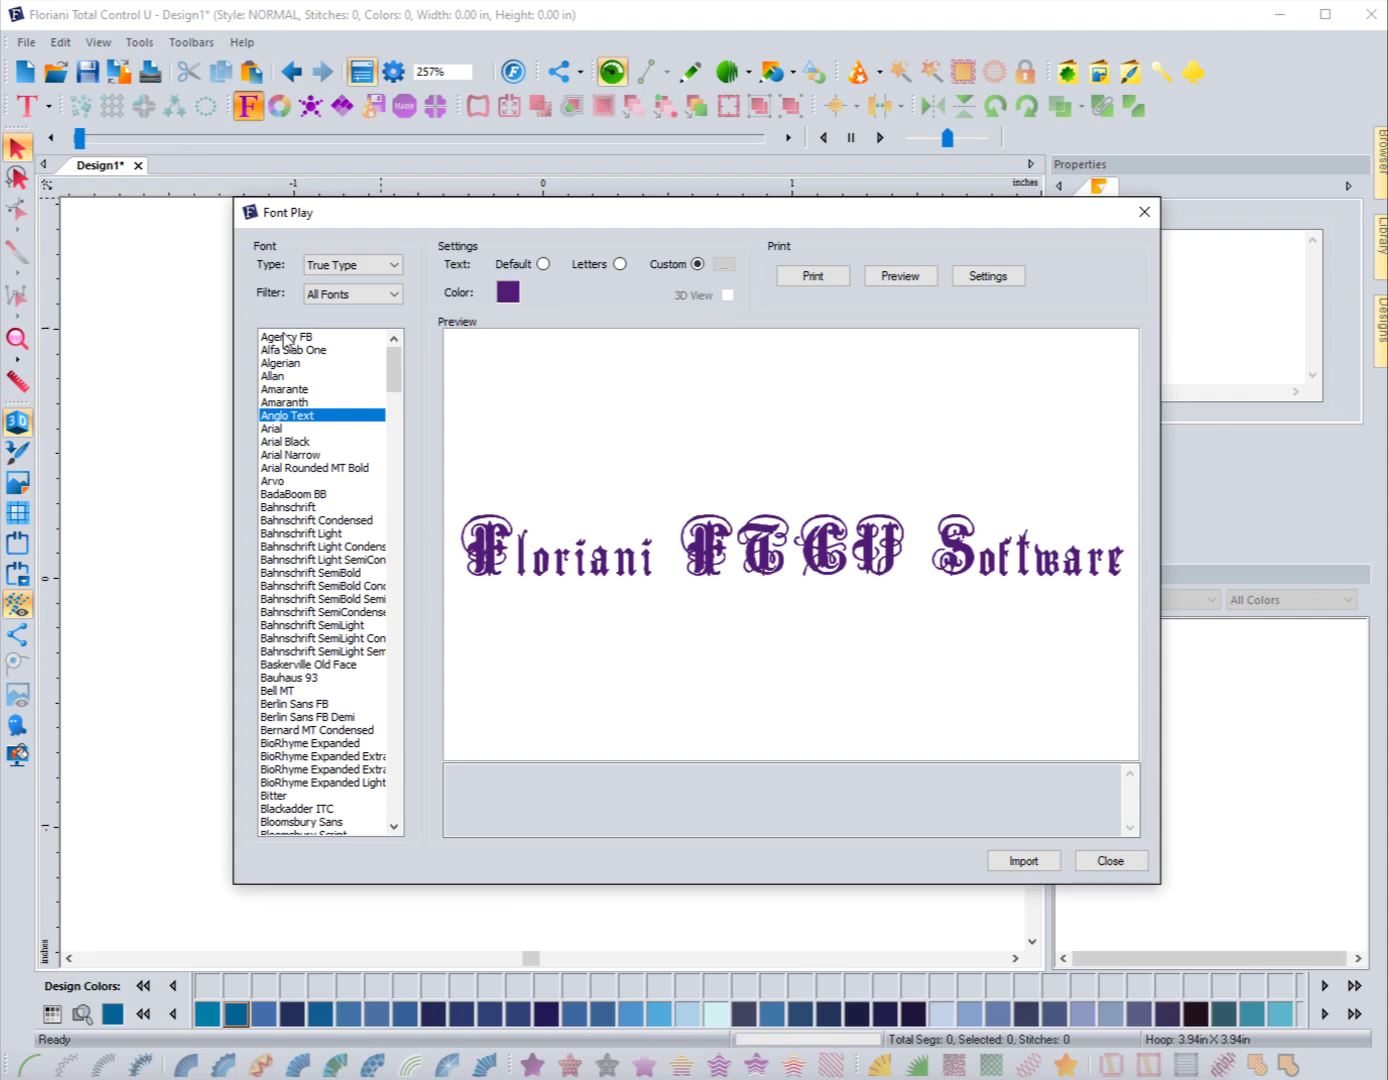
key("Down")
key("Down")
key("Down")
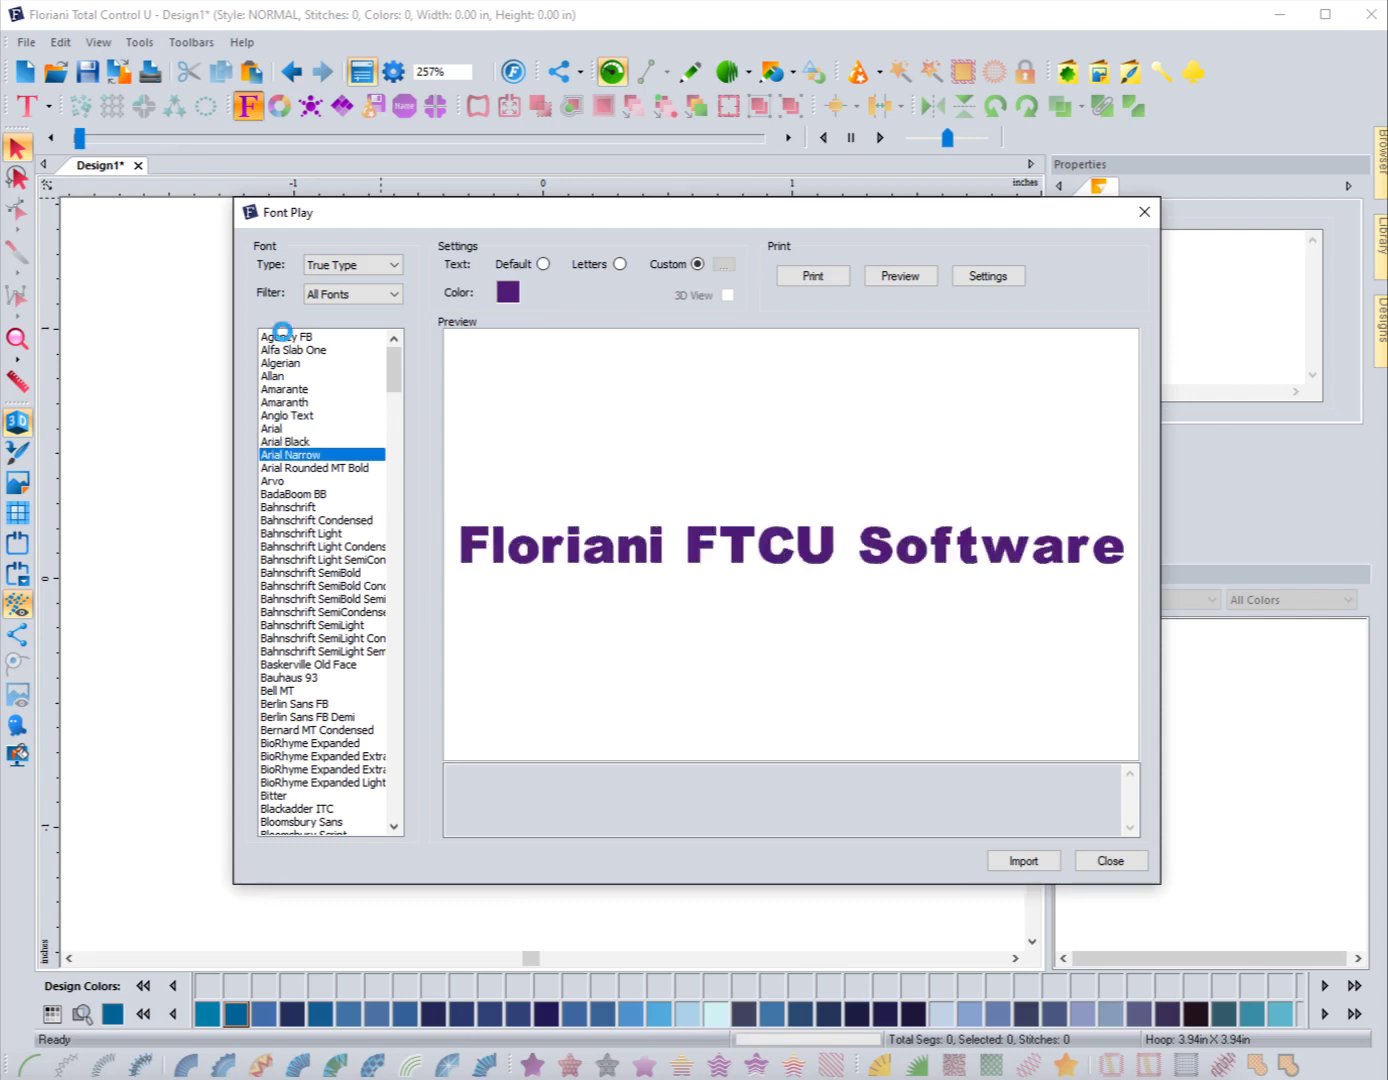
key("Down")
key("Down")
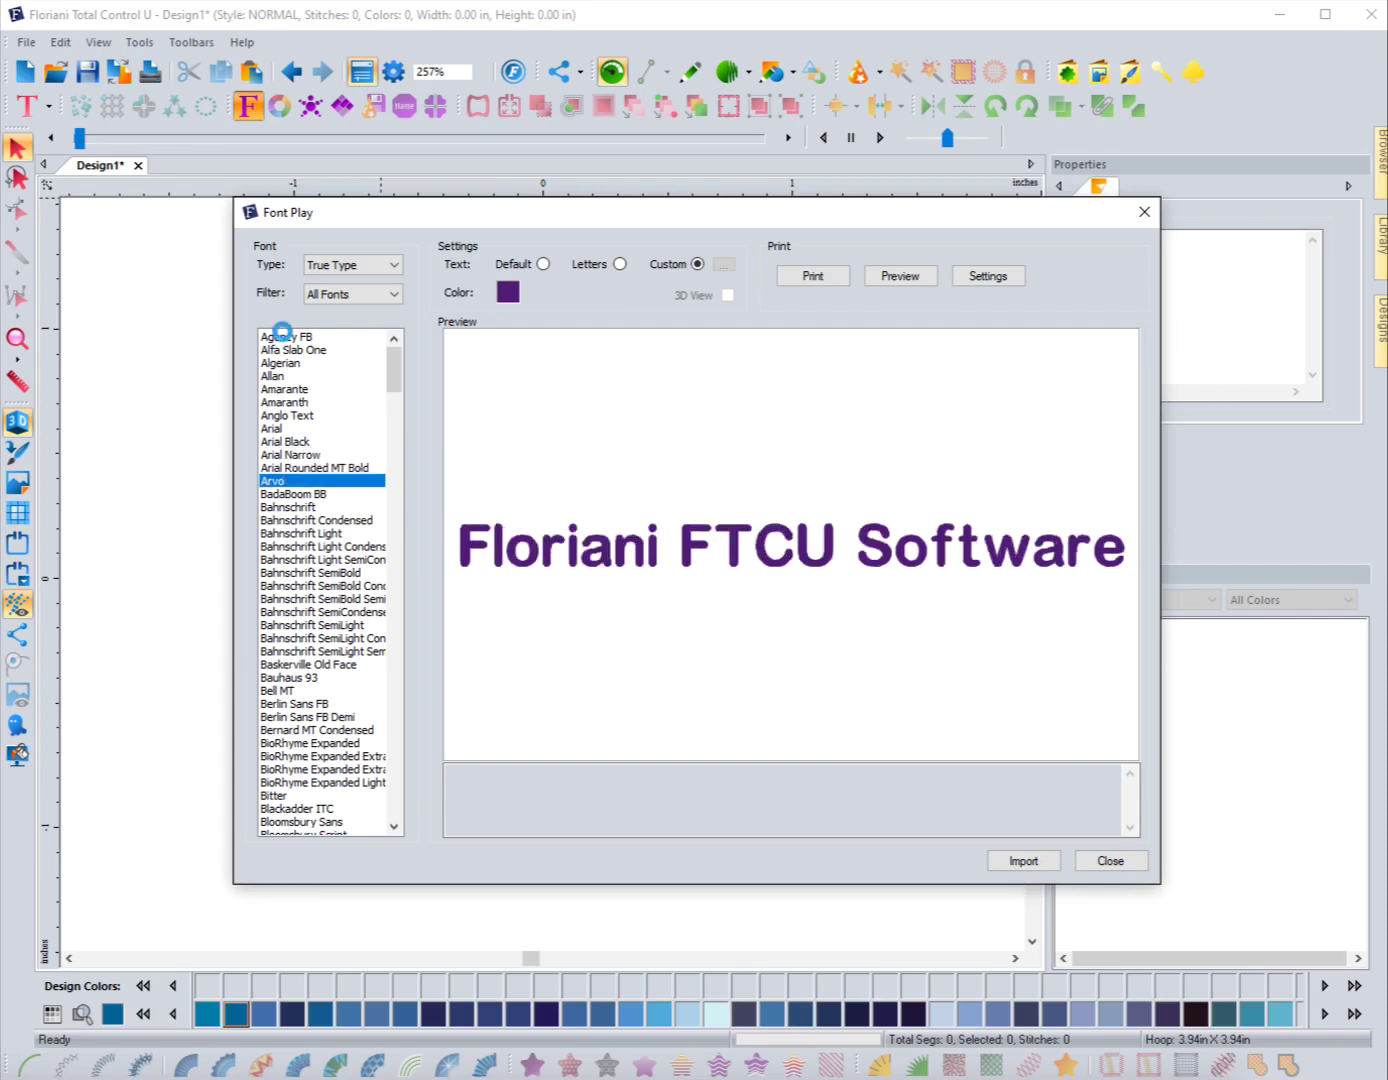
key("Down")
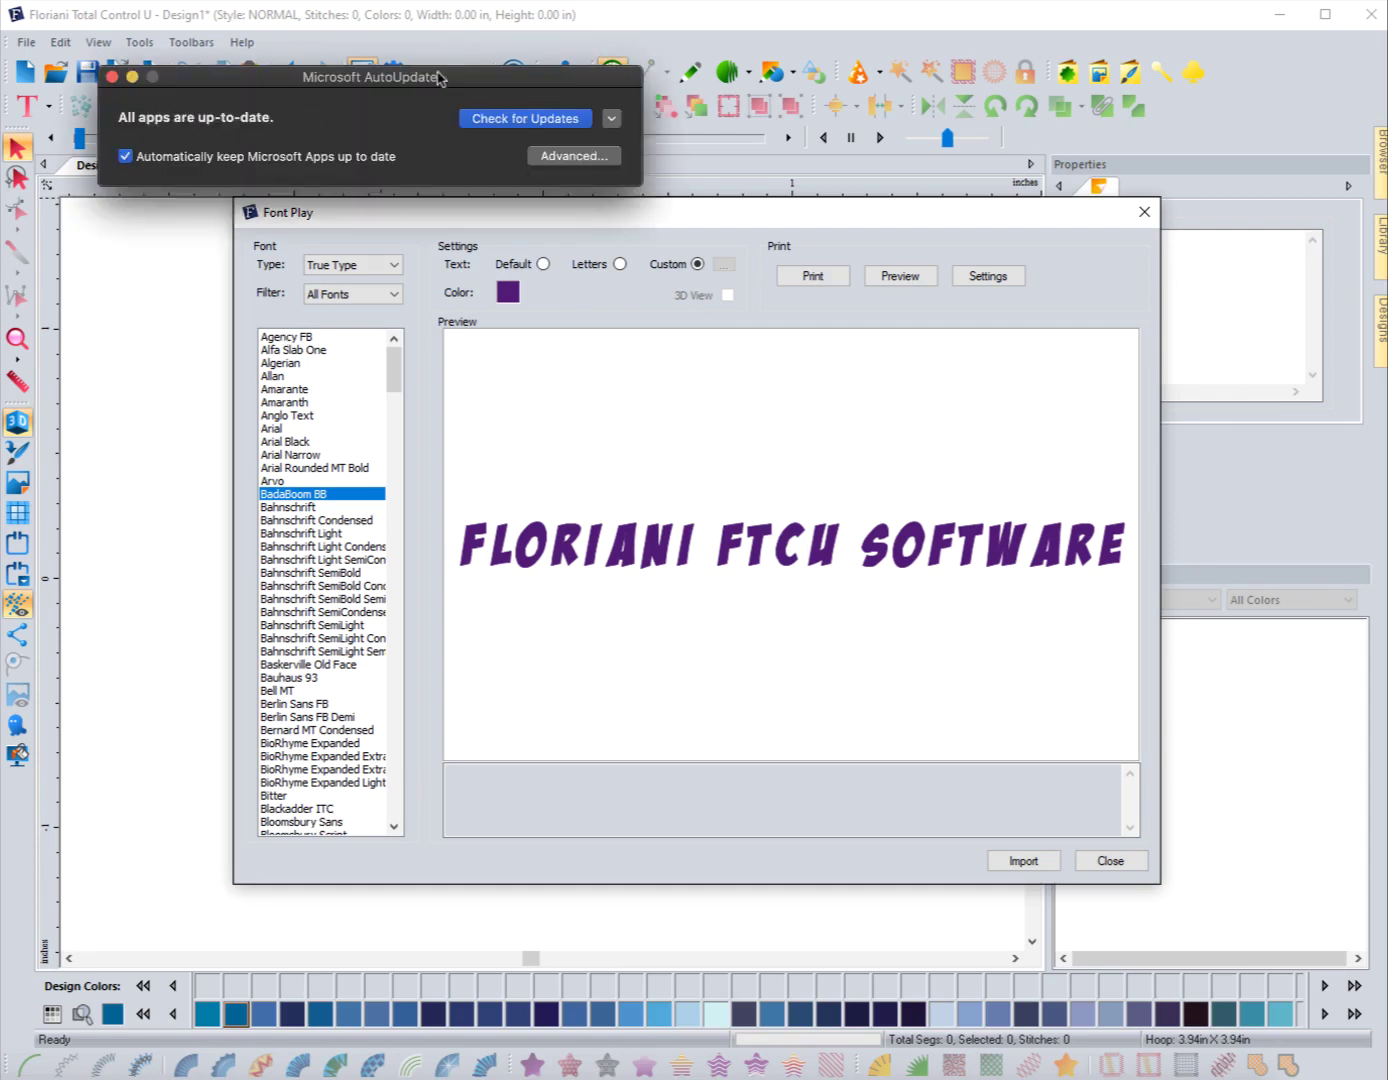
key("super+q")
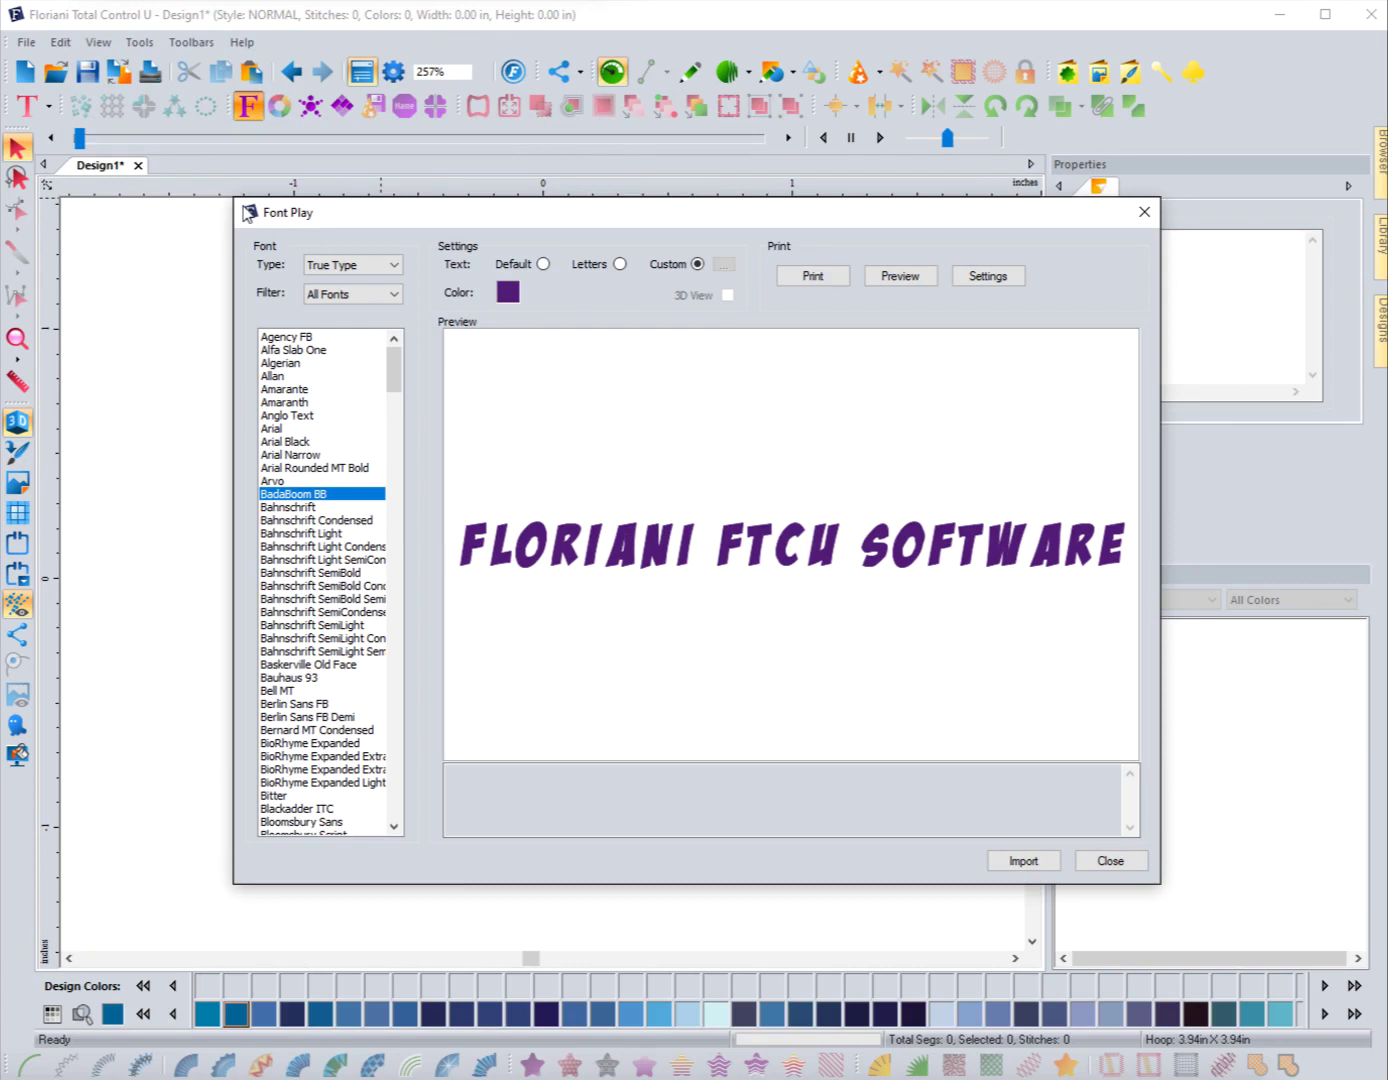
Step: Preview Bahnschrift, Bahnschrift Light, Bahnschrift SemiBold and Bauhaus 93
left_click(299, 507)
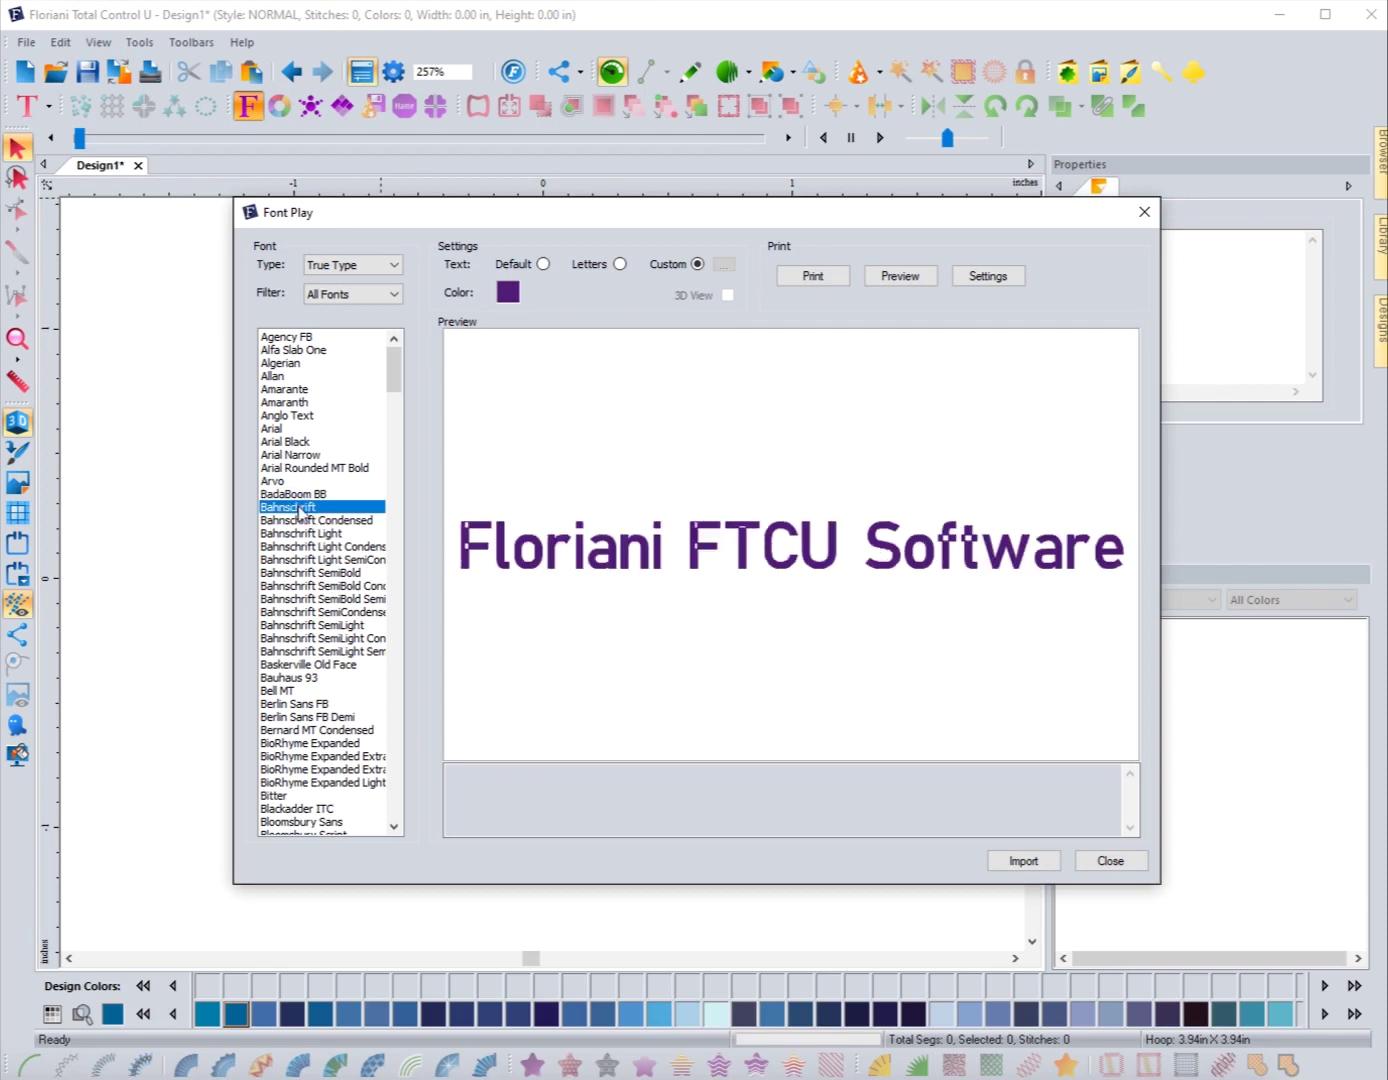
key("Down")
key("Down")
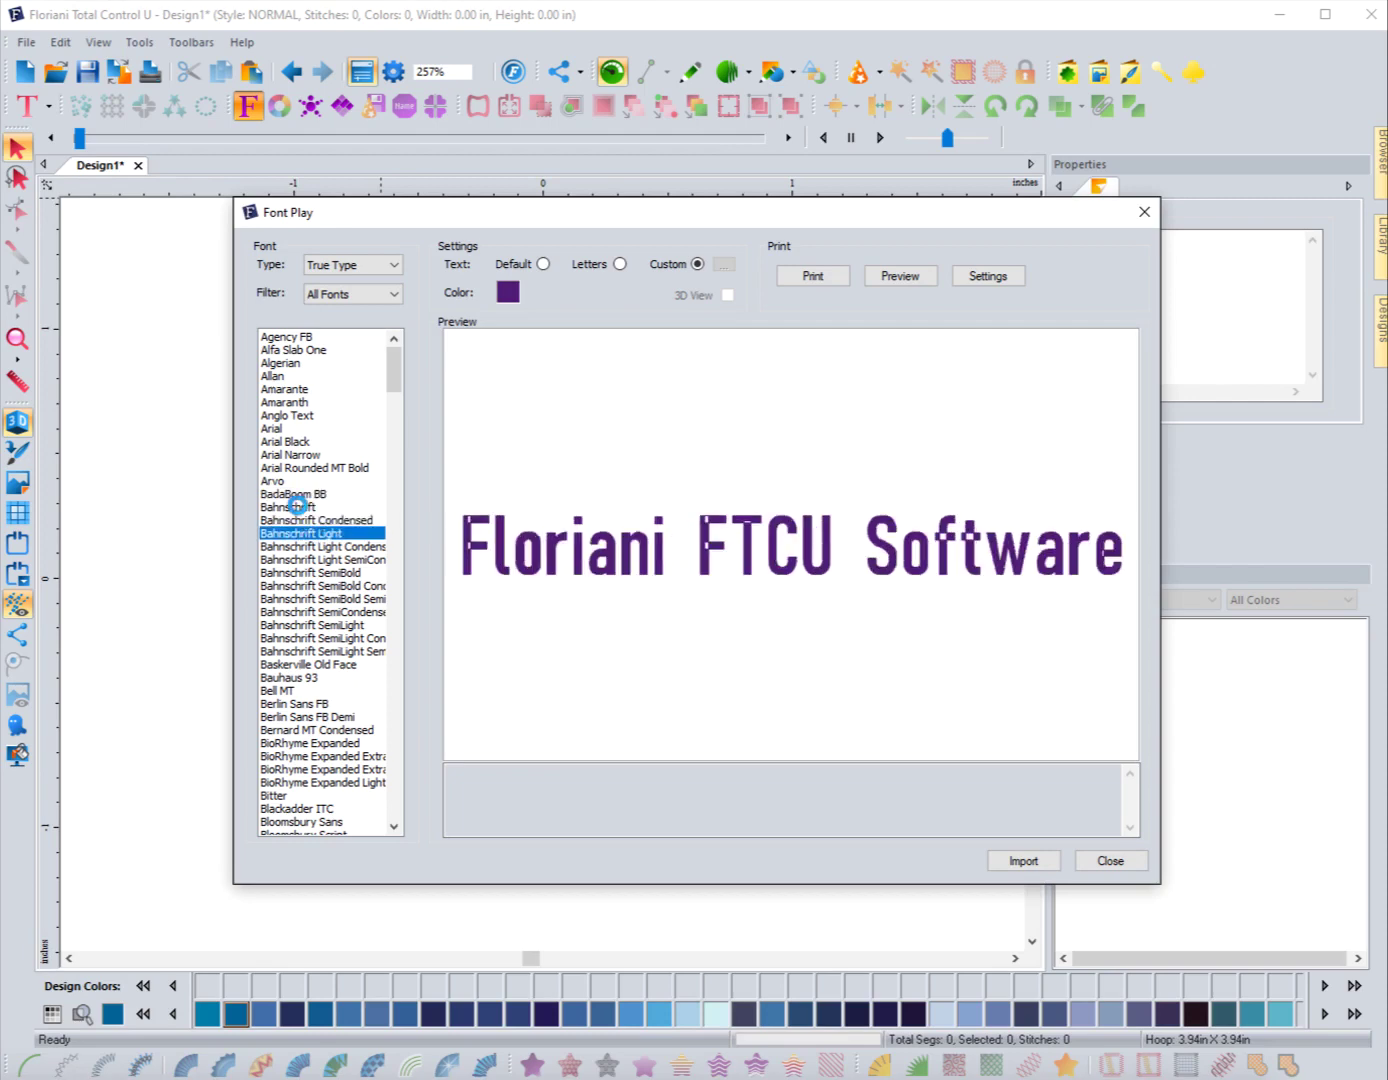
key("Down")
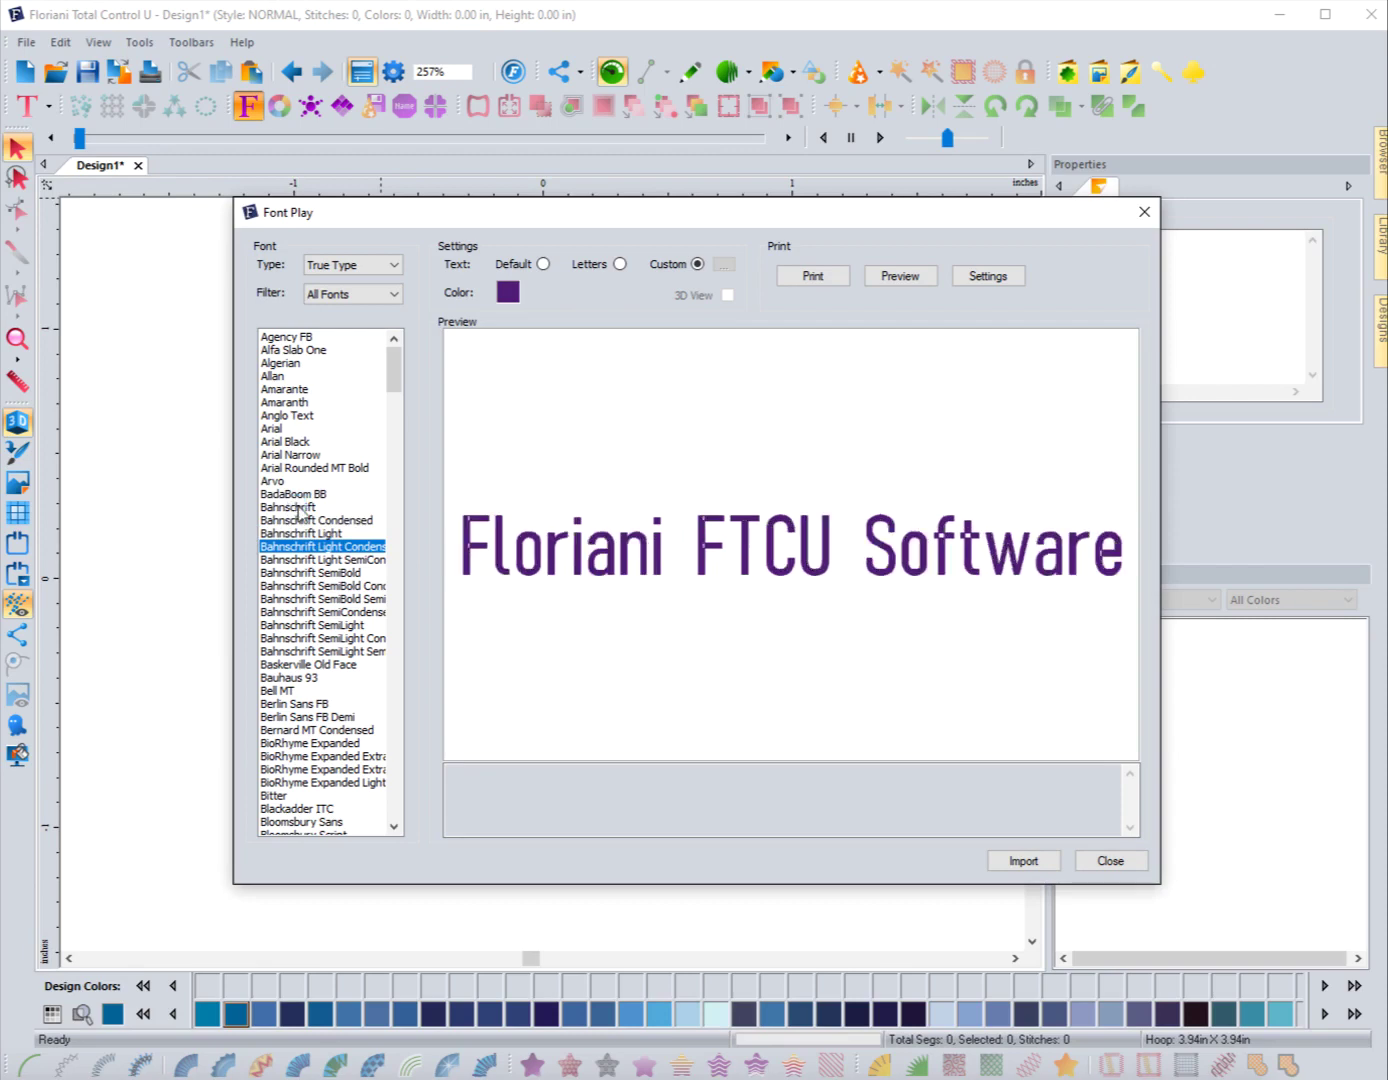
left_click(289, 572)
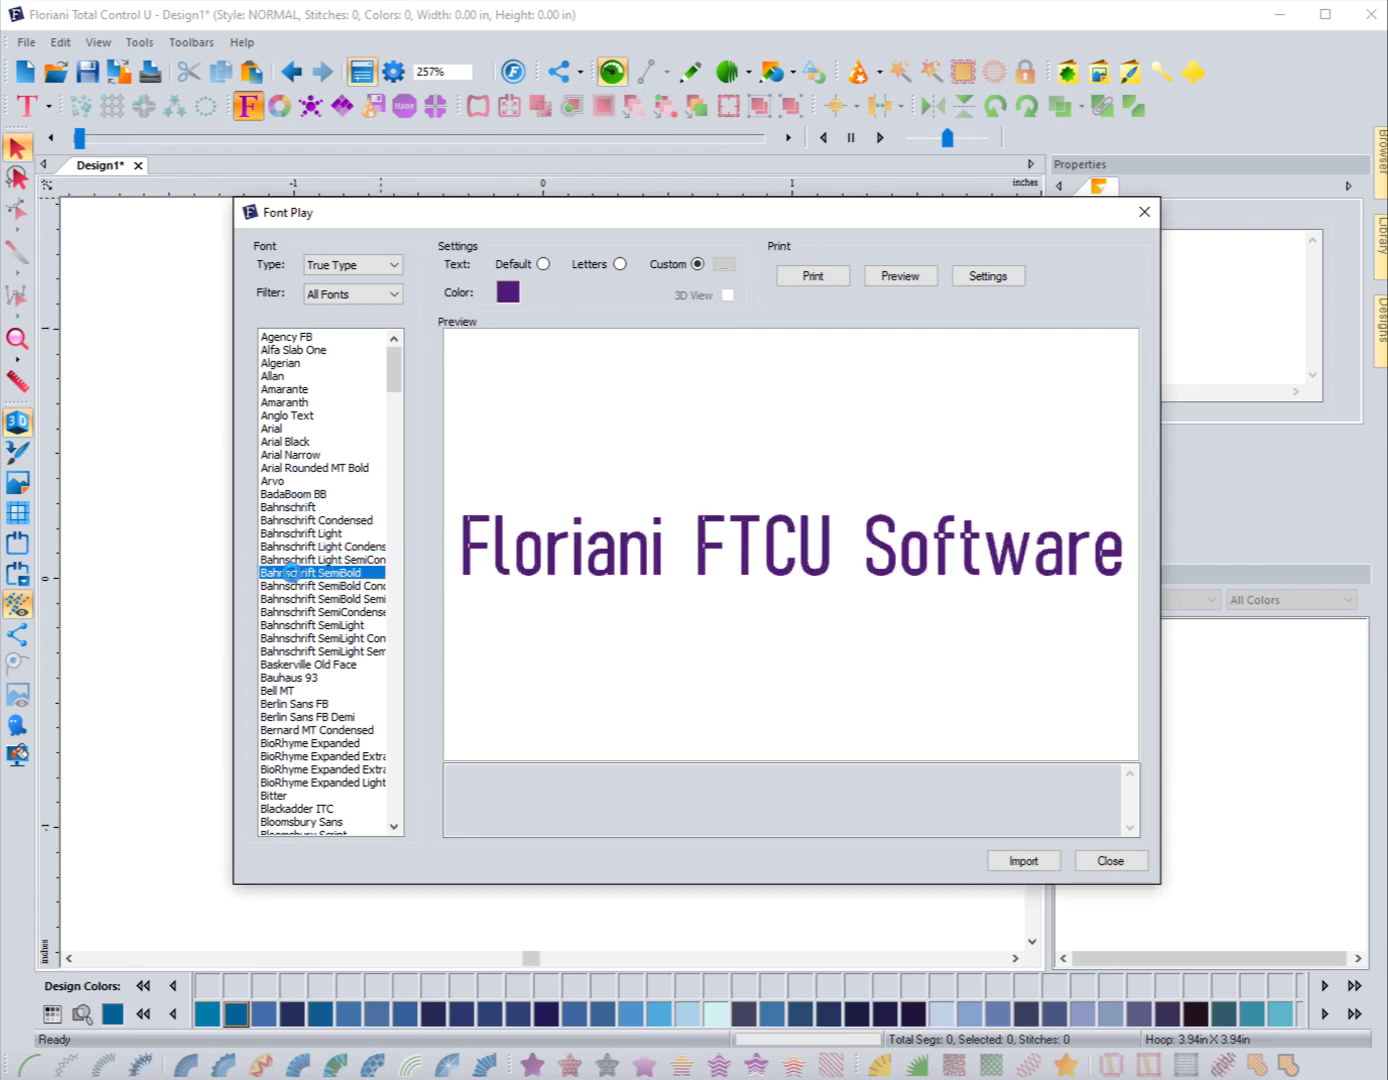
left_click(284, 676)
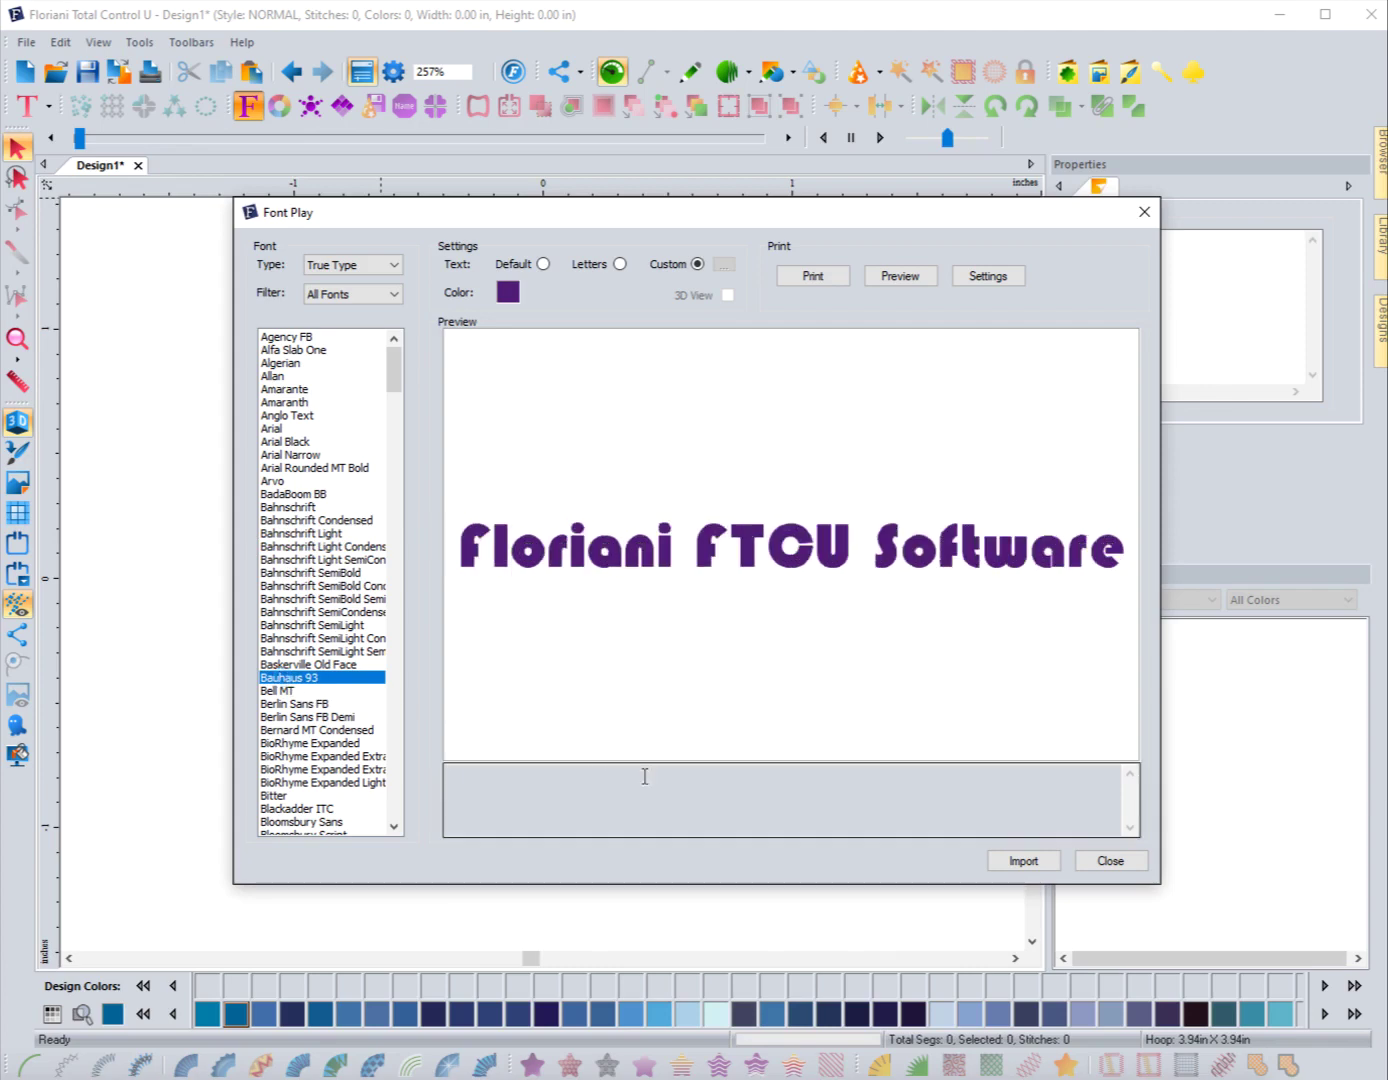
left_click(350, 265)
Step: Switch the list back to embroidery fonts and preview Applet, Ana, then Amber
left_click(344, 290)
left_click(350, 265)
left_click(351, 289)
left_click(280, 428)
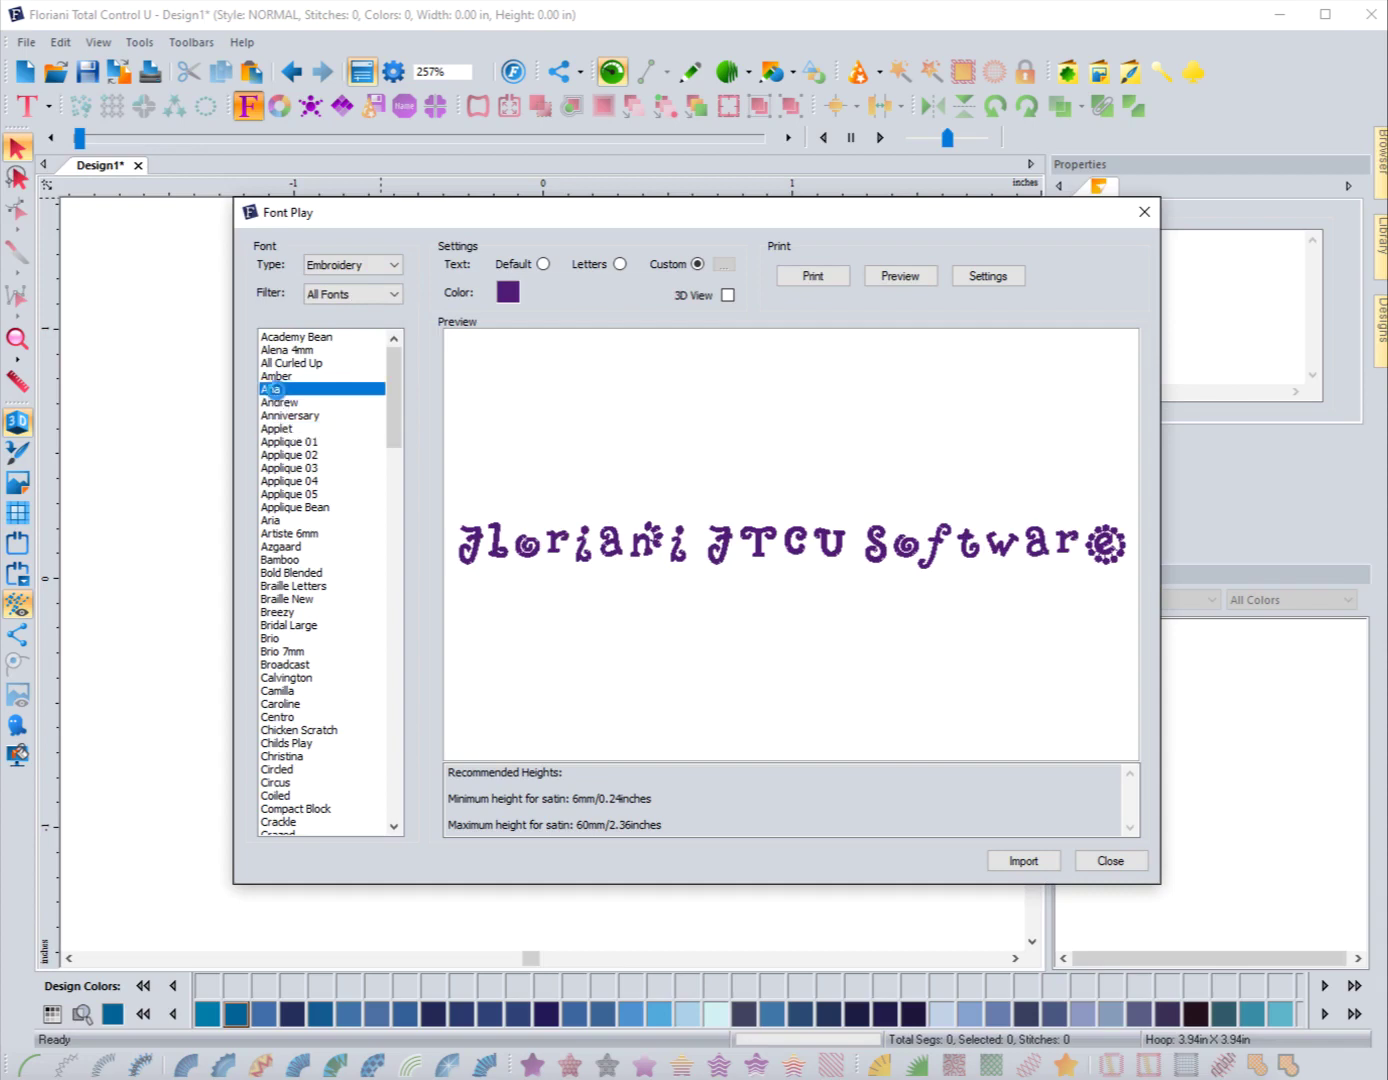
left_click(280, 391)
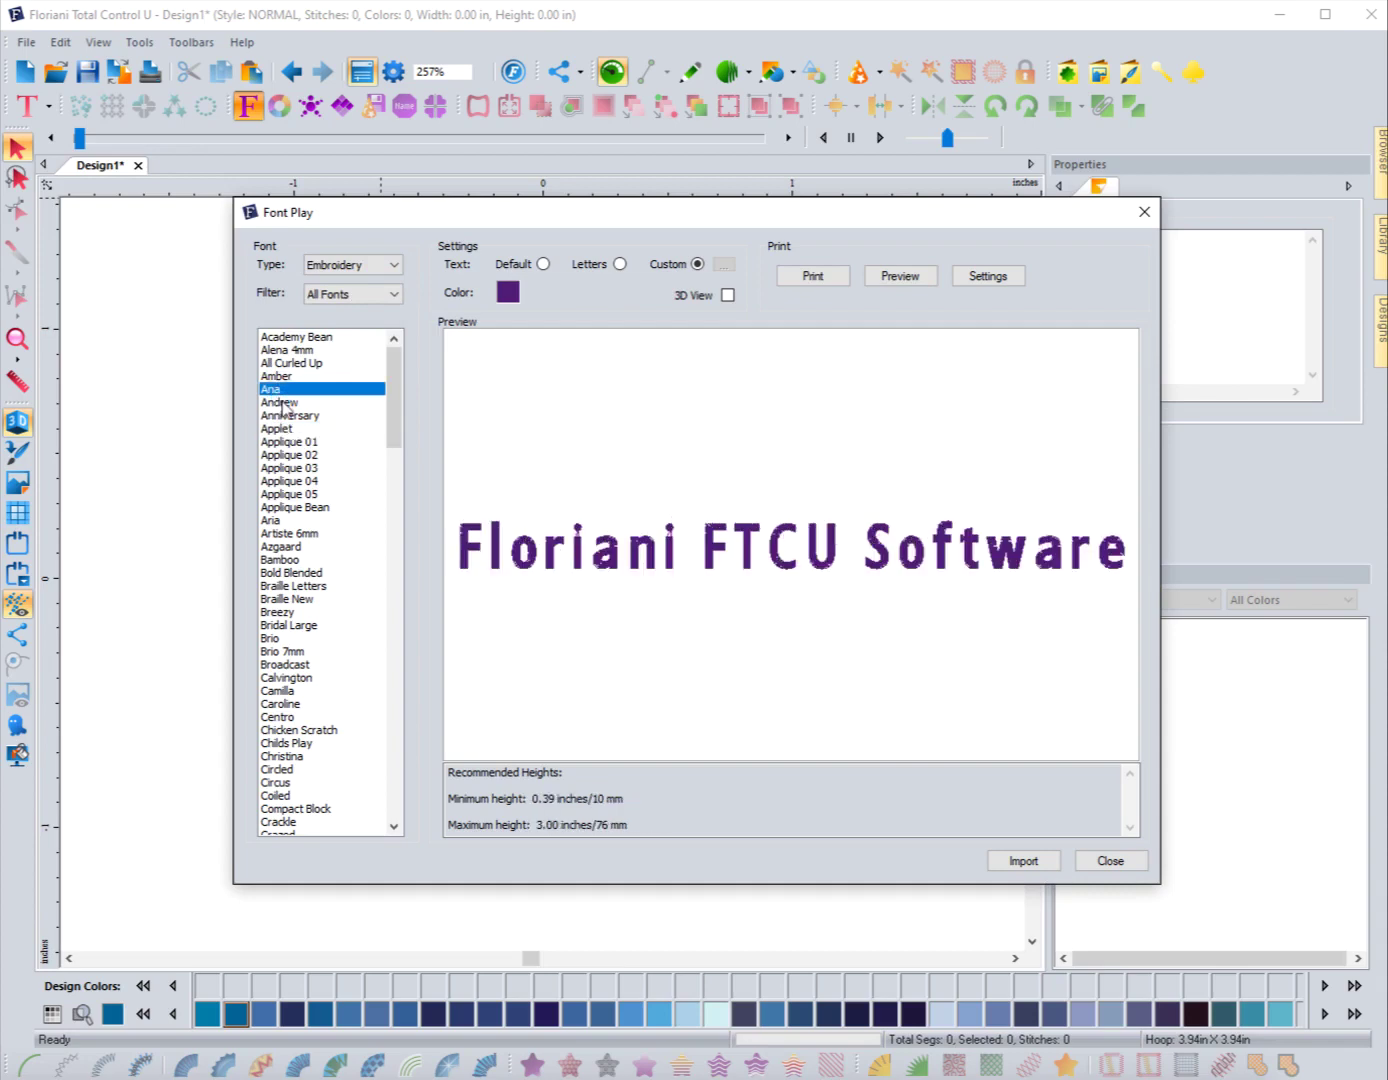
left_click(278, 377)
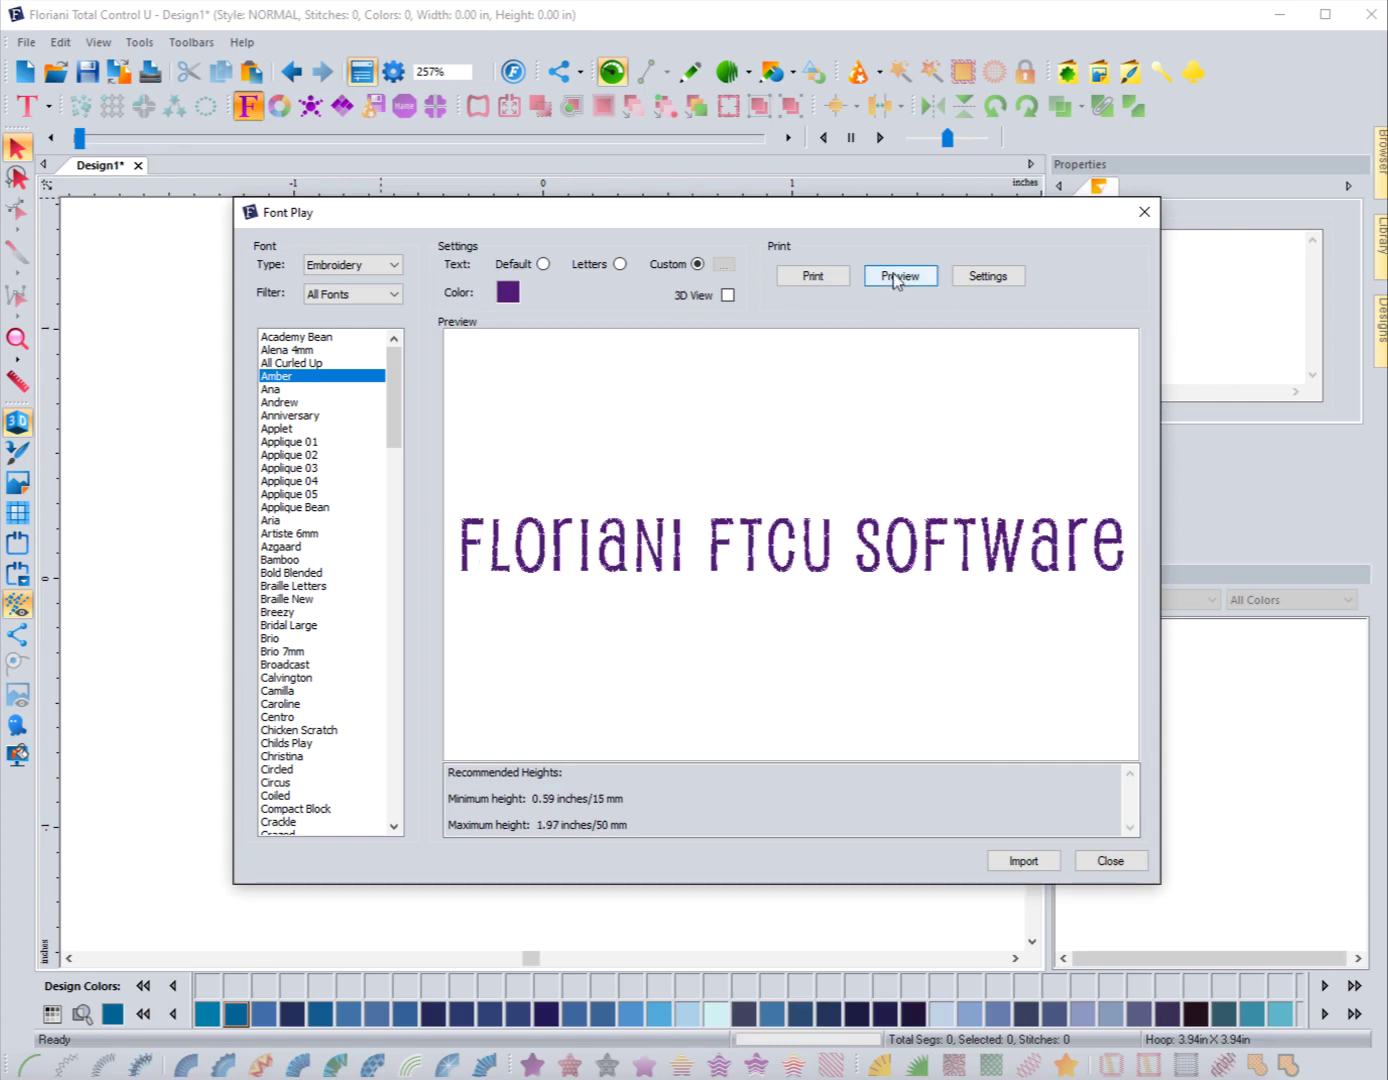
Step: Check the printer setup and view the Amber font's print preview sample sheet, then close it
left_click(995, 286)
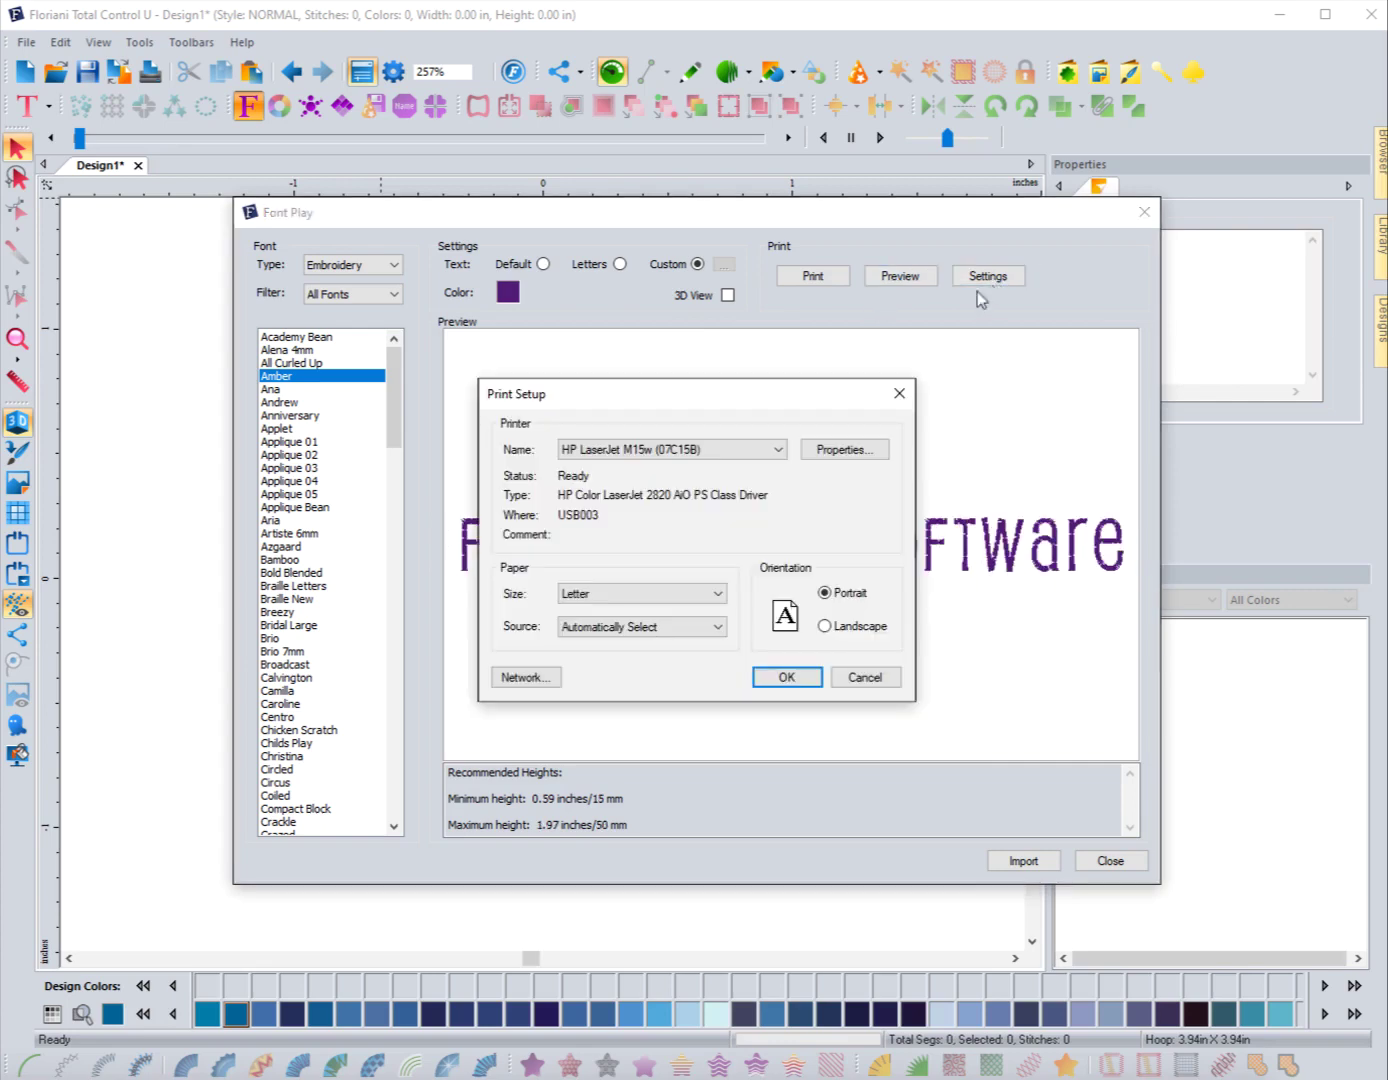
left_click(898, 393)
left_click(902, 277)
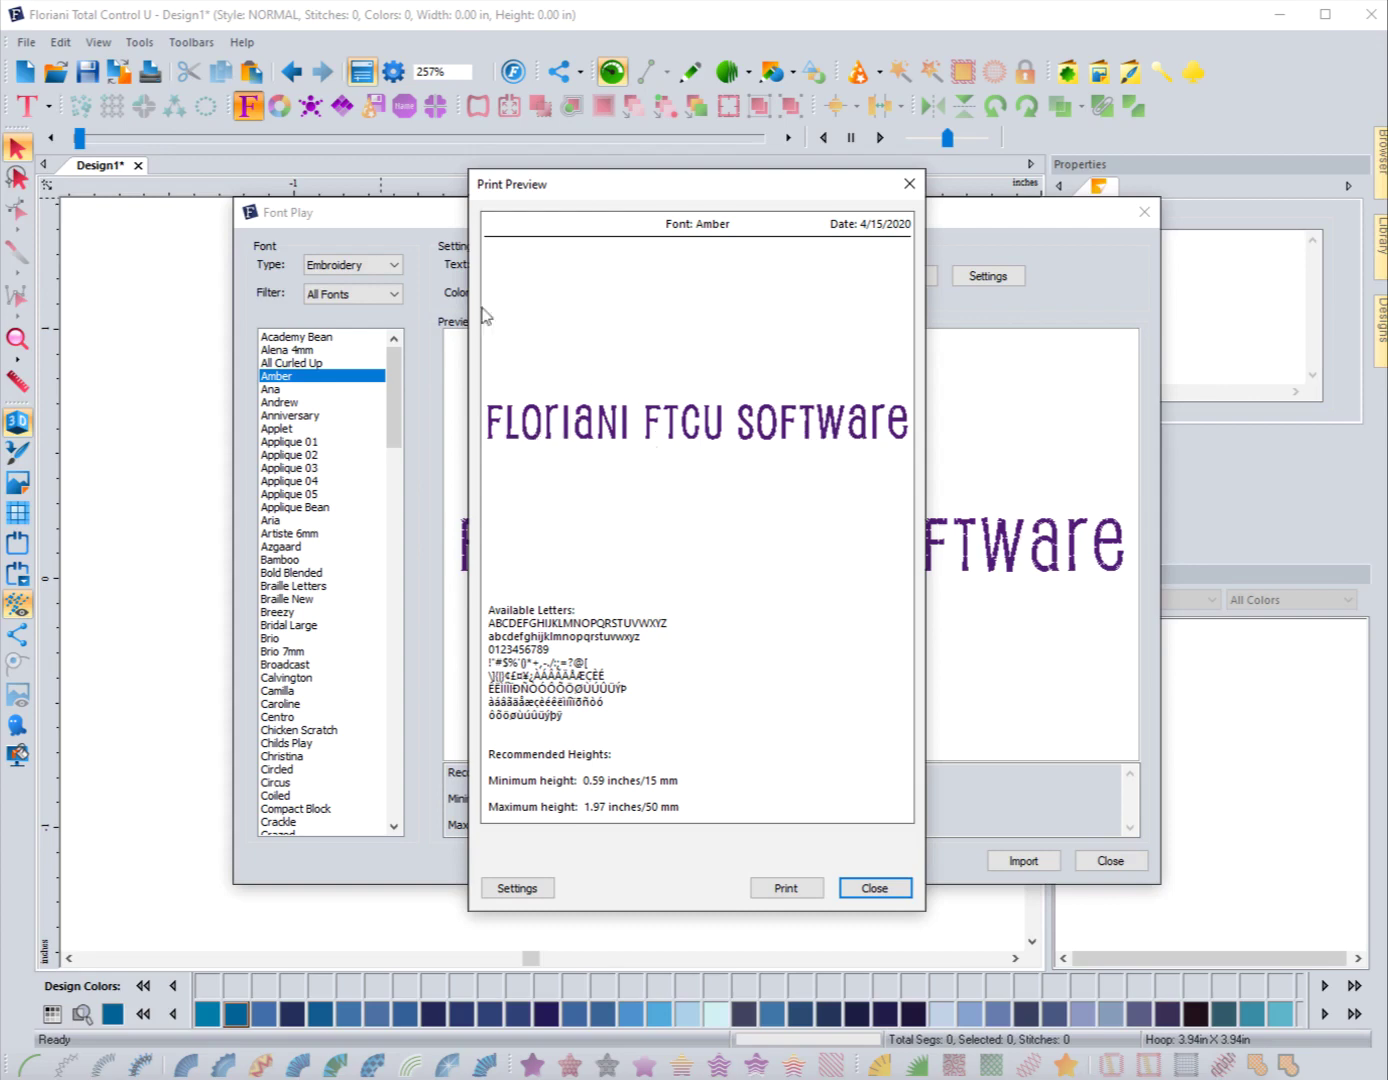
left_click_drag(550, 196, 757, 216)
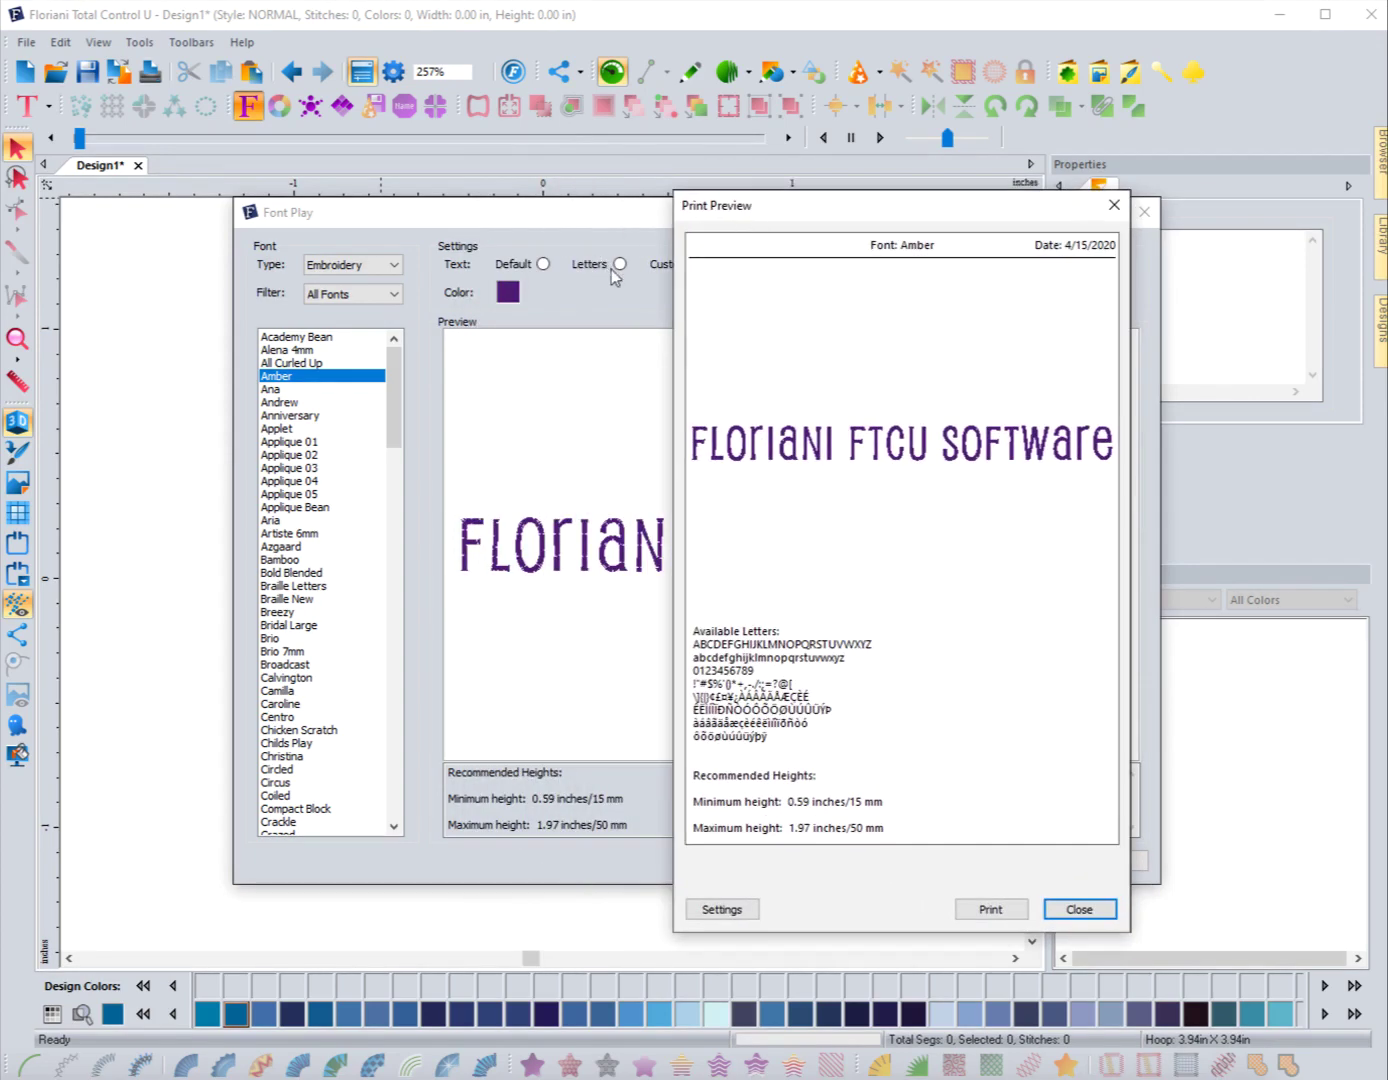
left_click_drag(826, 211, 670, 166)
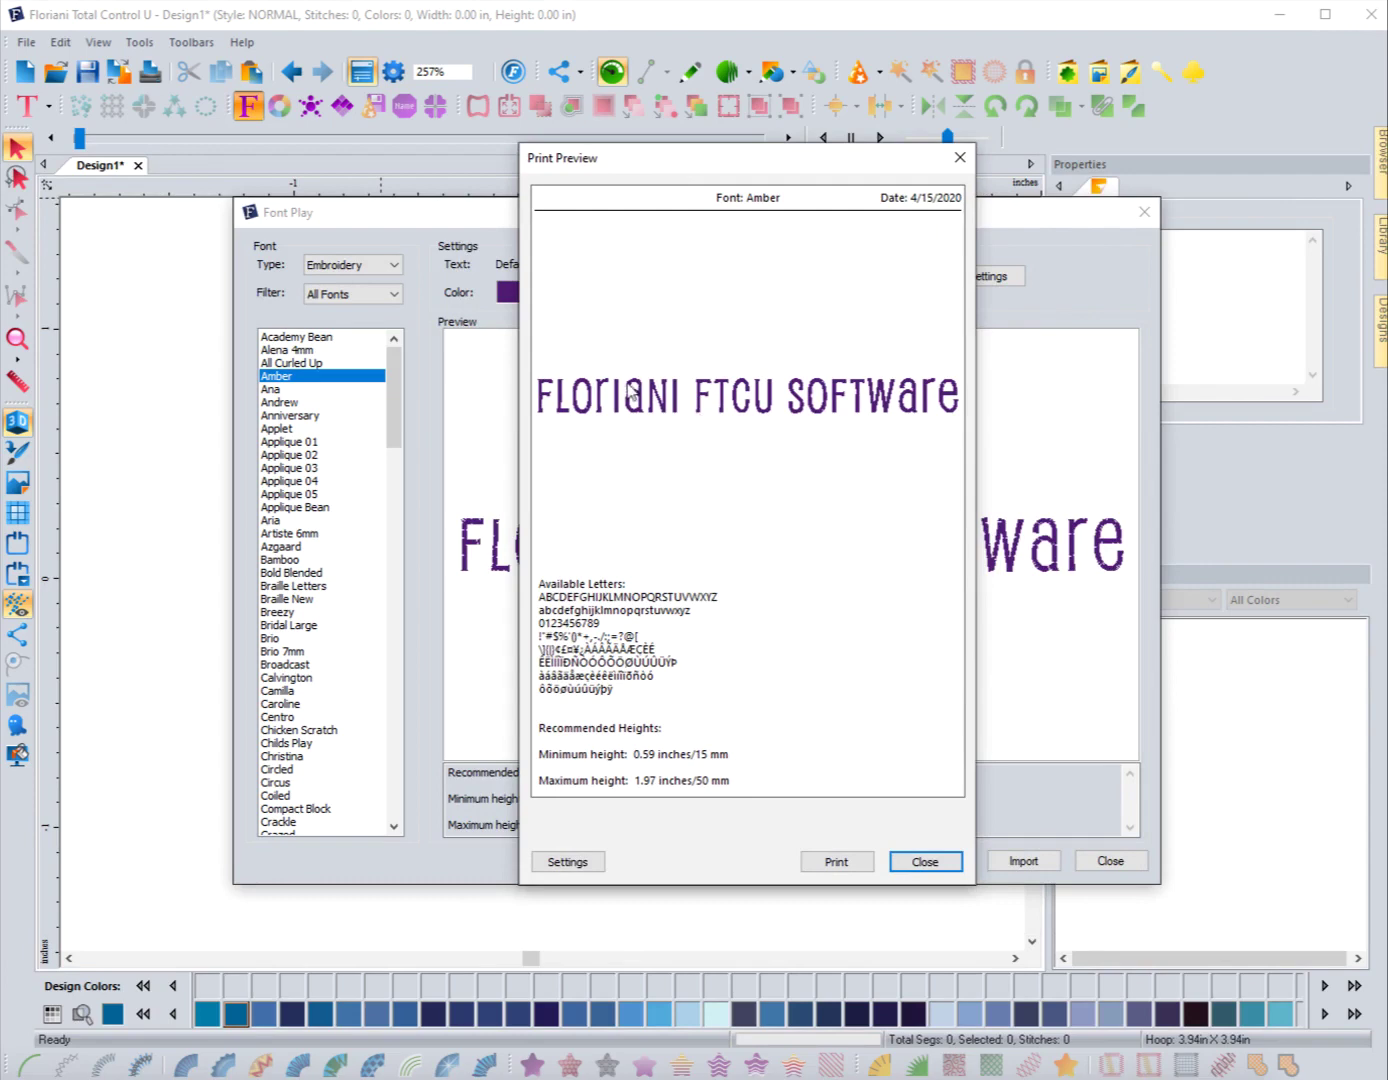
left_click_drag(612, 165, 690, 163)
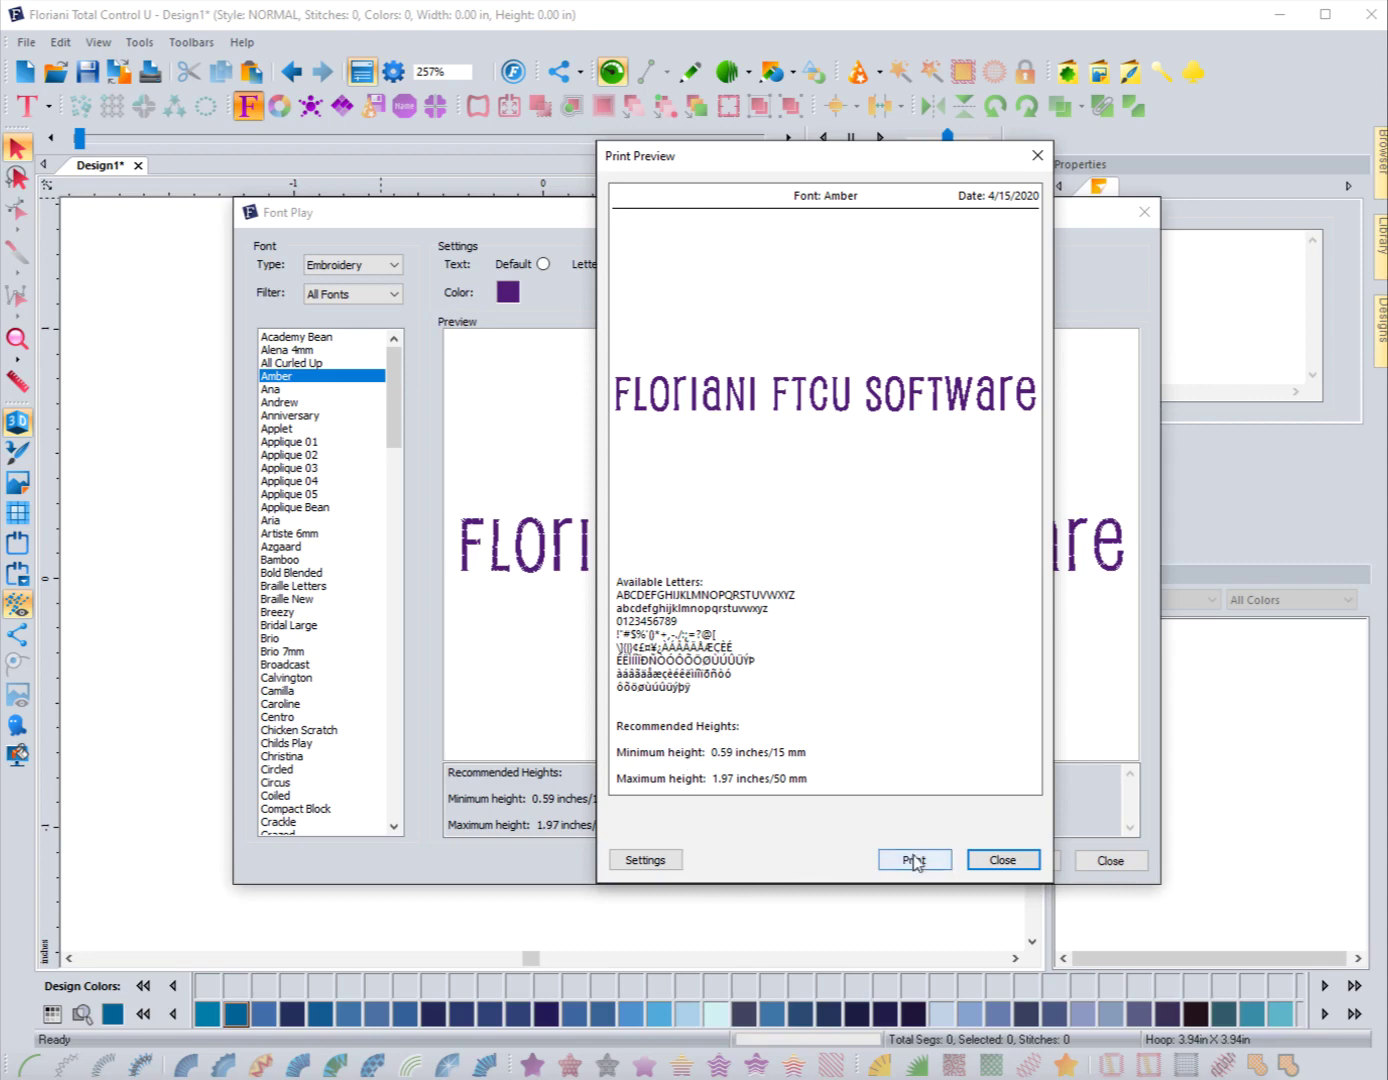
left_click(1036, 158)
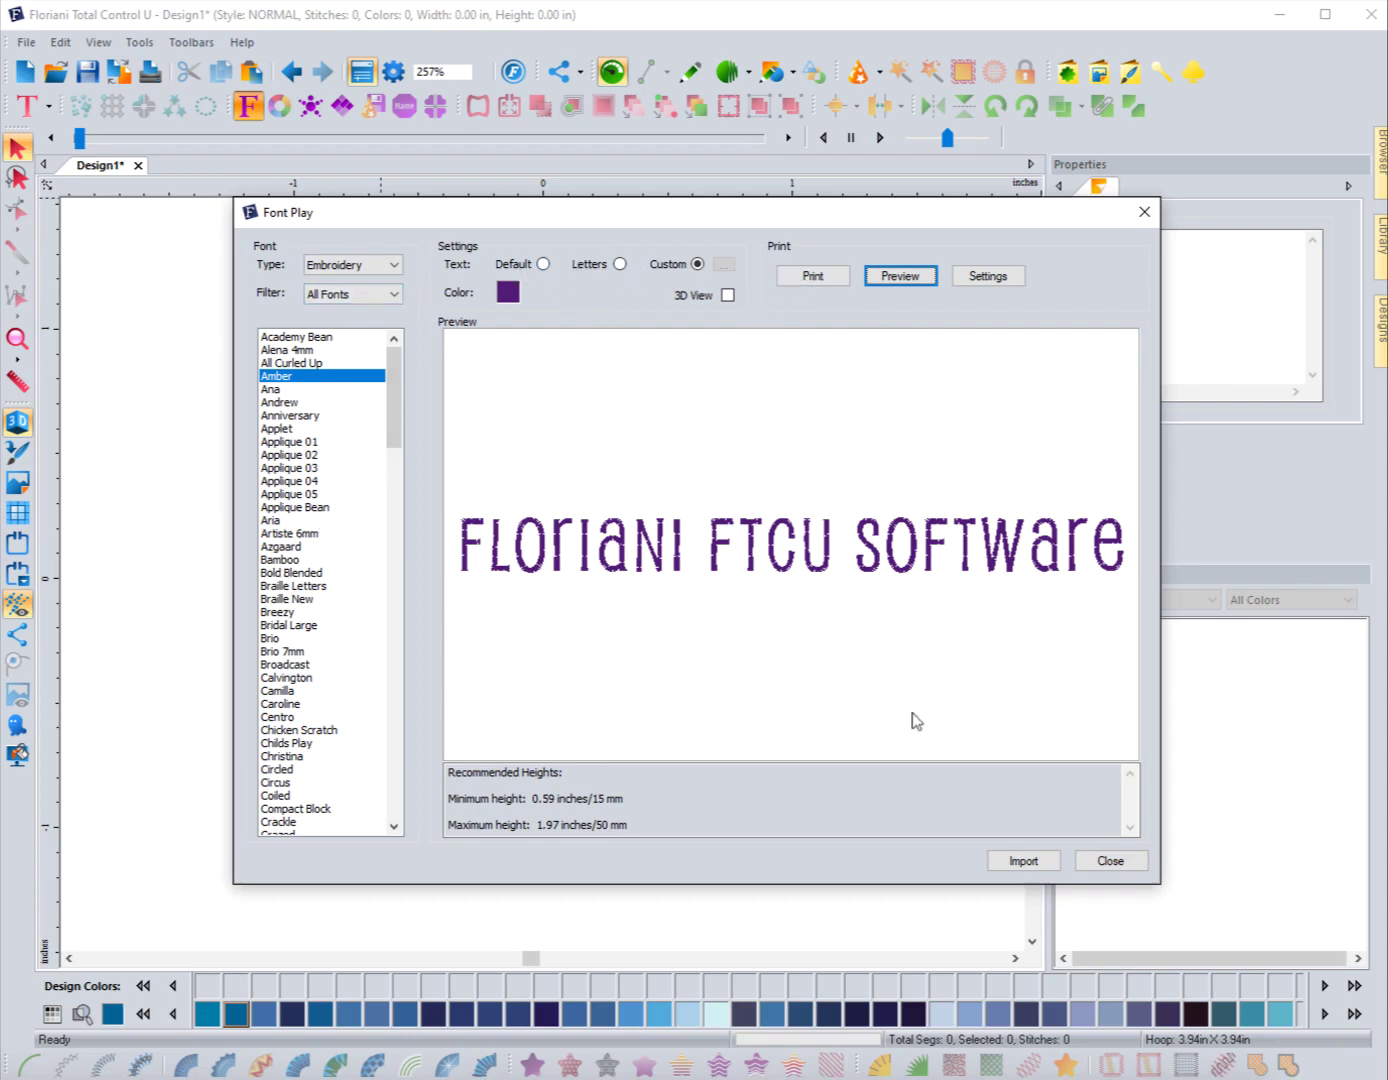
Step: Import the Amber 'Floriani FTCU Software' text and select it in Sequence View
left_click(1008, 868)
left_click(727, 776)
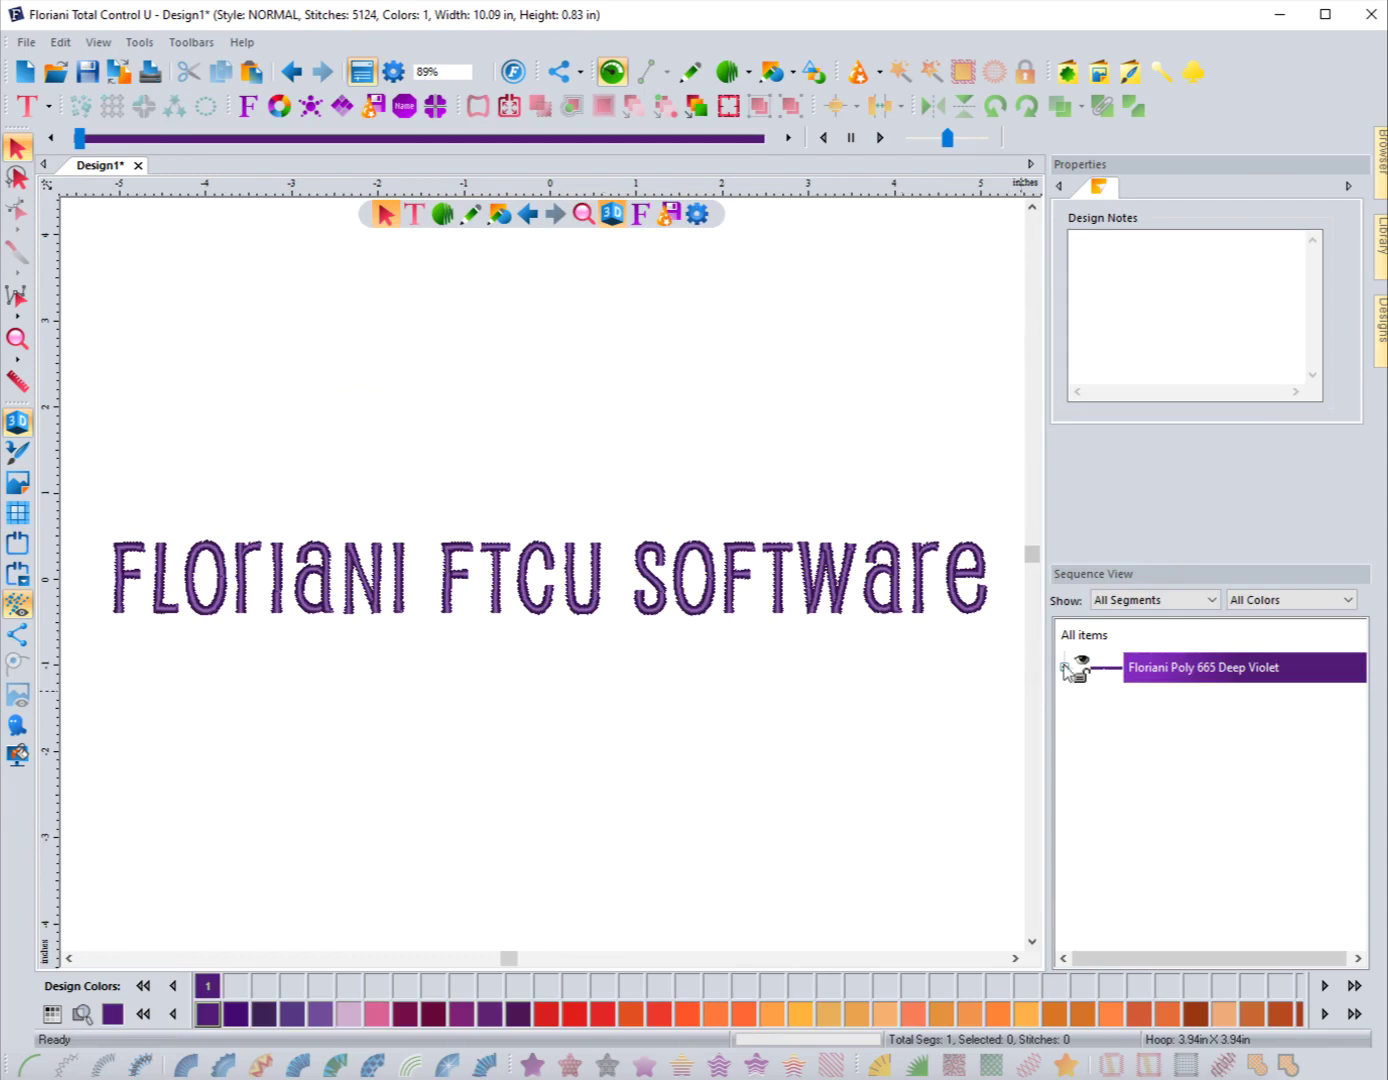
left_click(1064, 667)
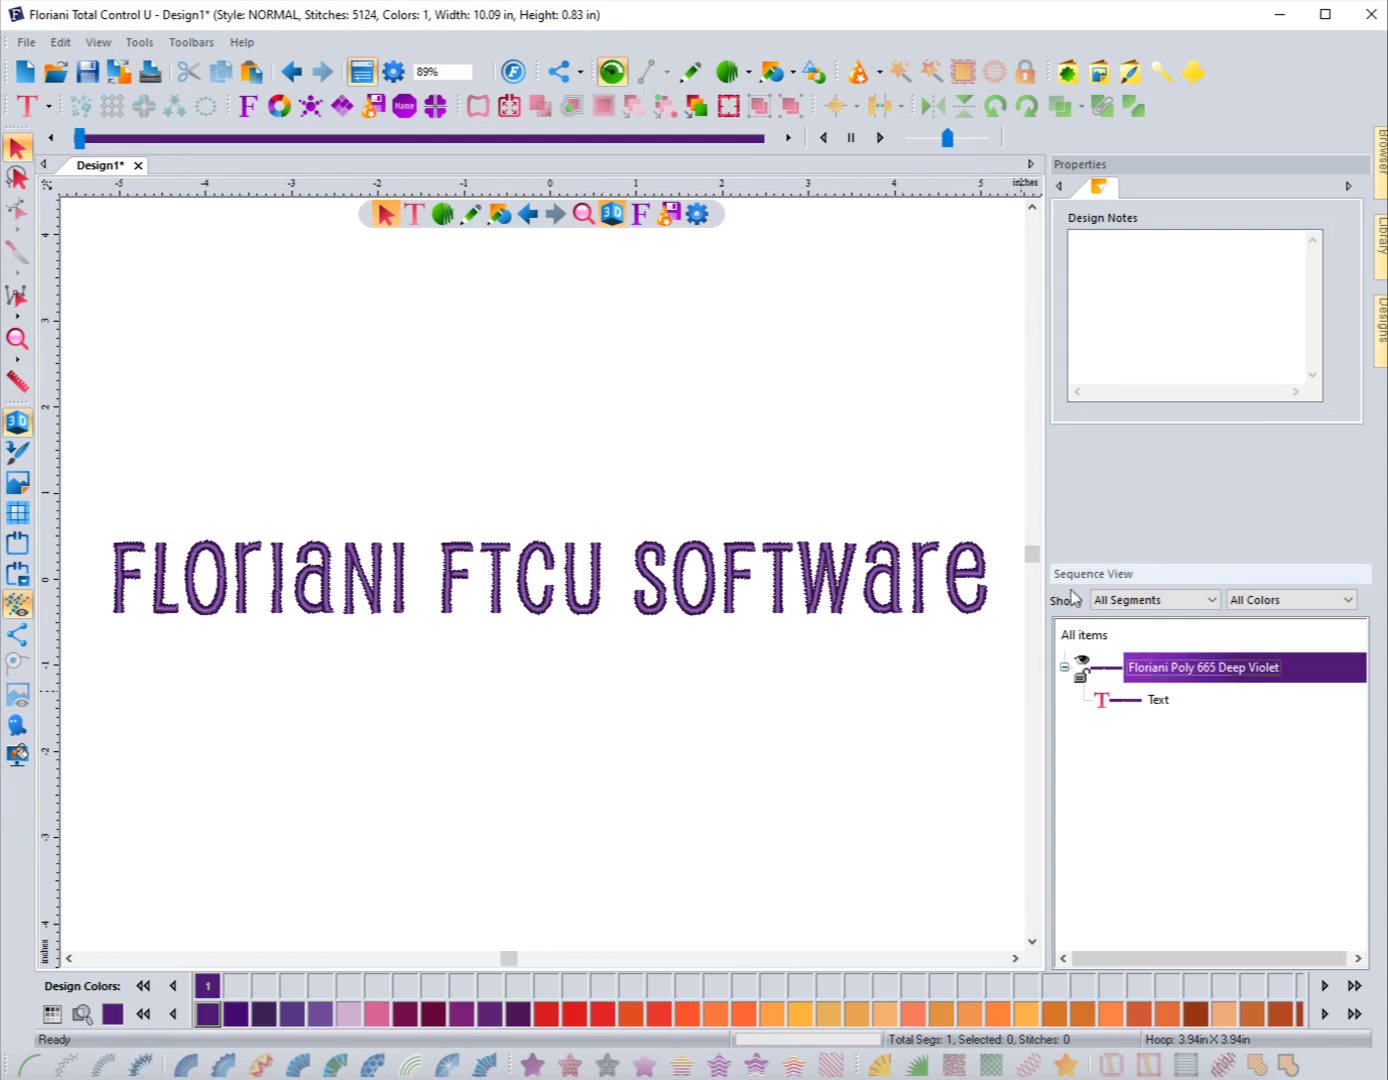
left_click(1128, 704)
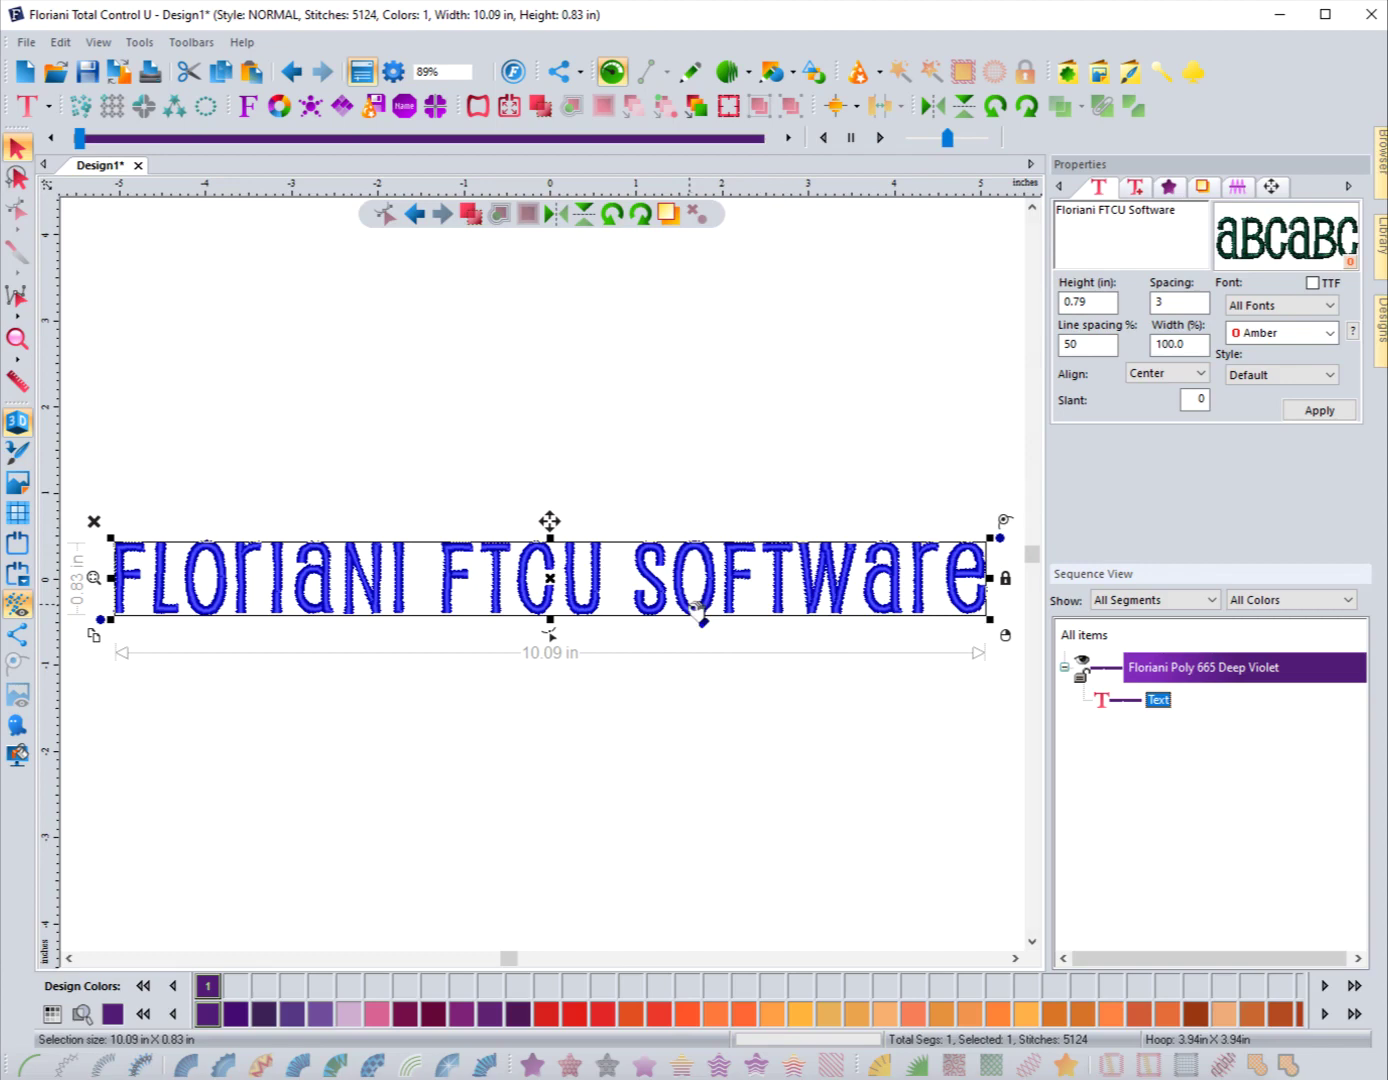
Step: Deselect the lettering, reopen Font Play, and set the custom text to 'Floriani FTCU'
left_click(352, 478)
left_click(248, 106)
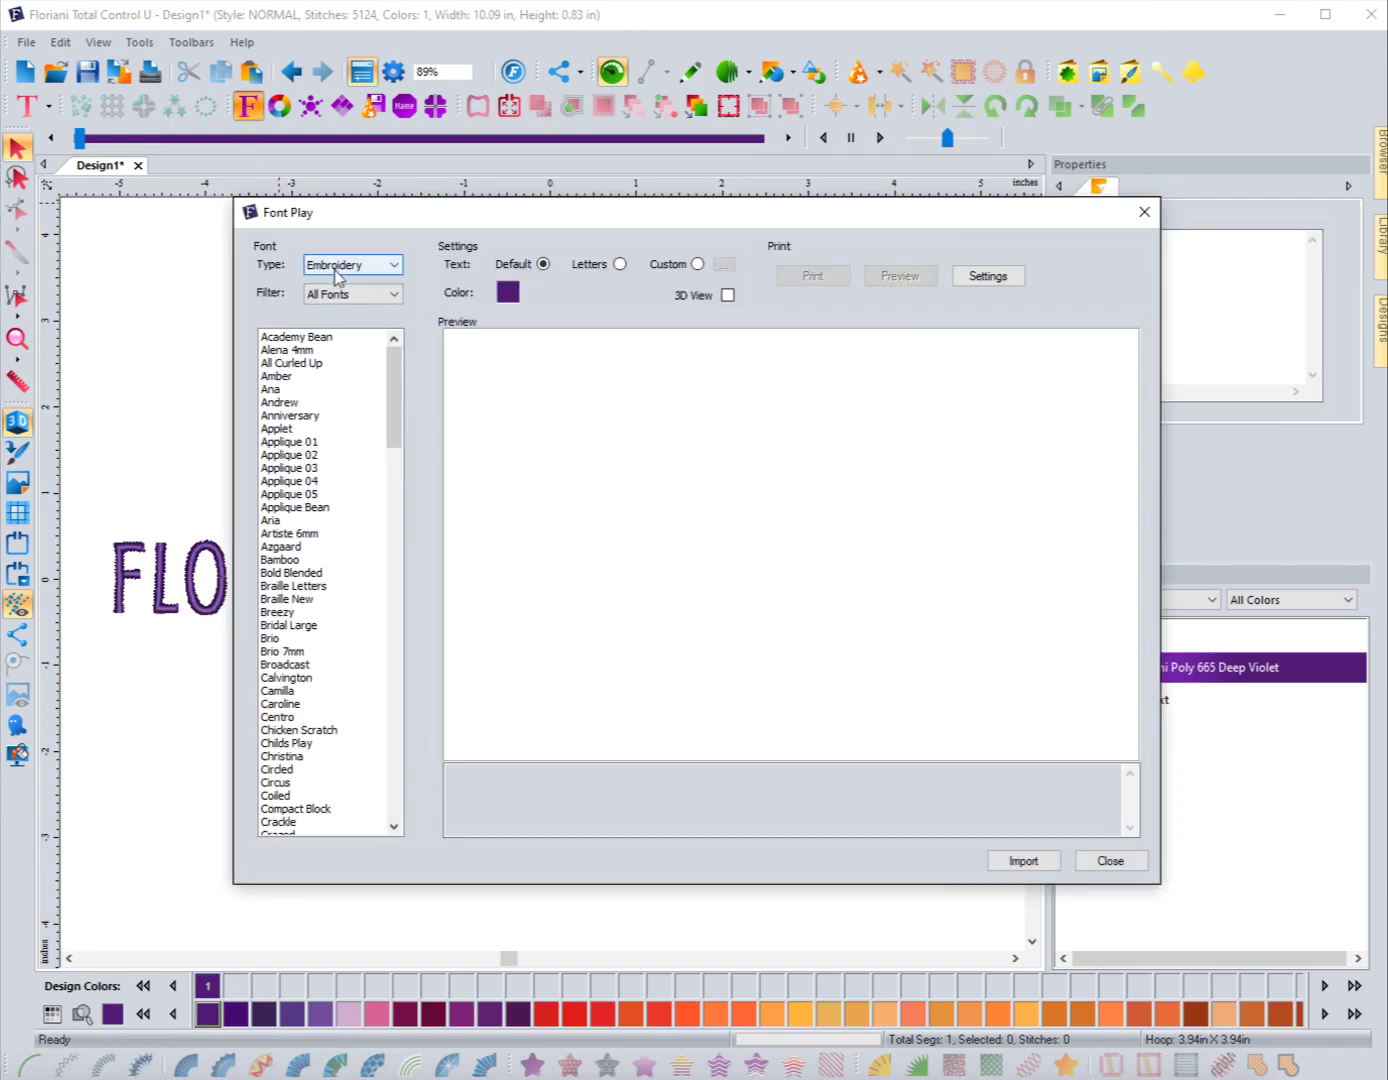
left_click(699, 264)
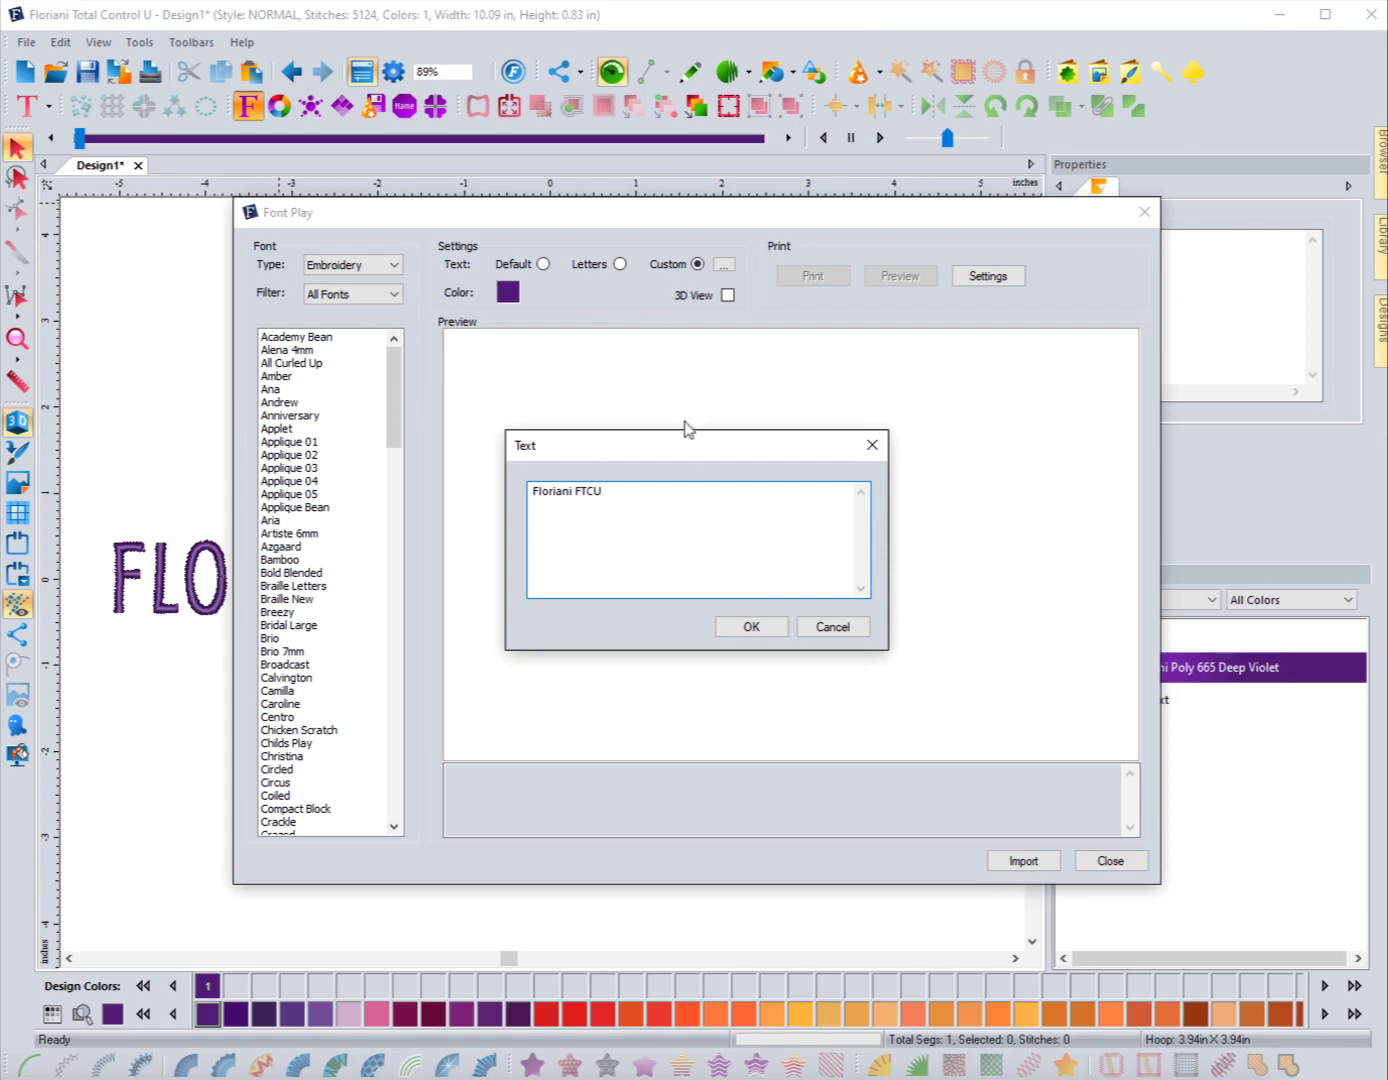
left_click(746, 633)
Step: Switch to TrueType fonts and preview Anglo Text, then Amaranth
left_click(323, 264)
left_click(331, 301)
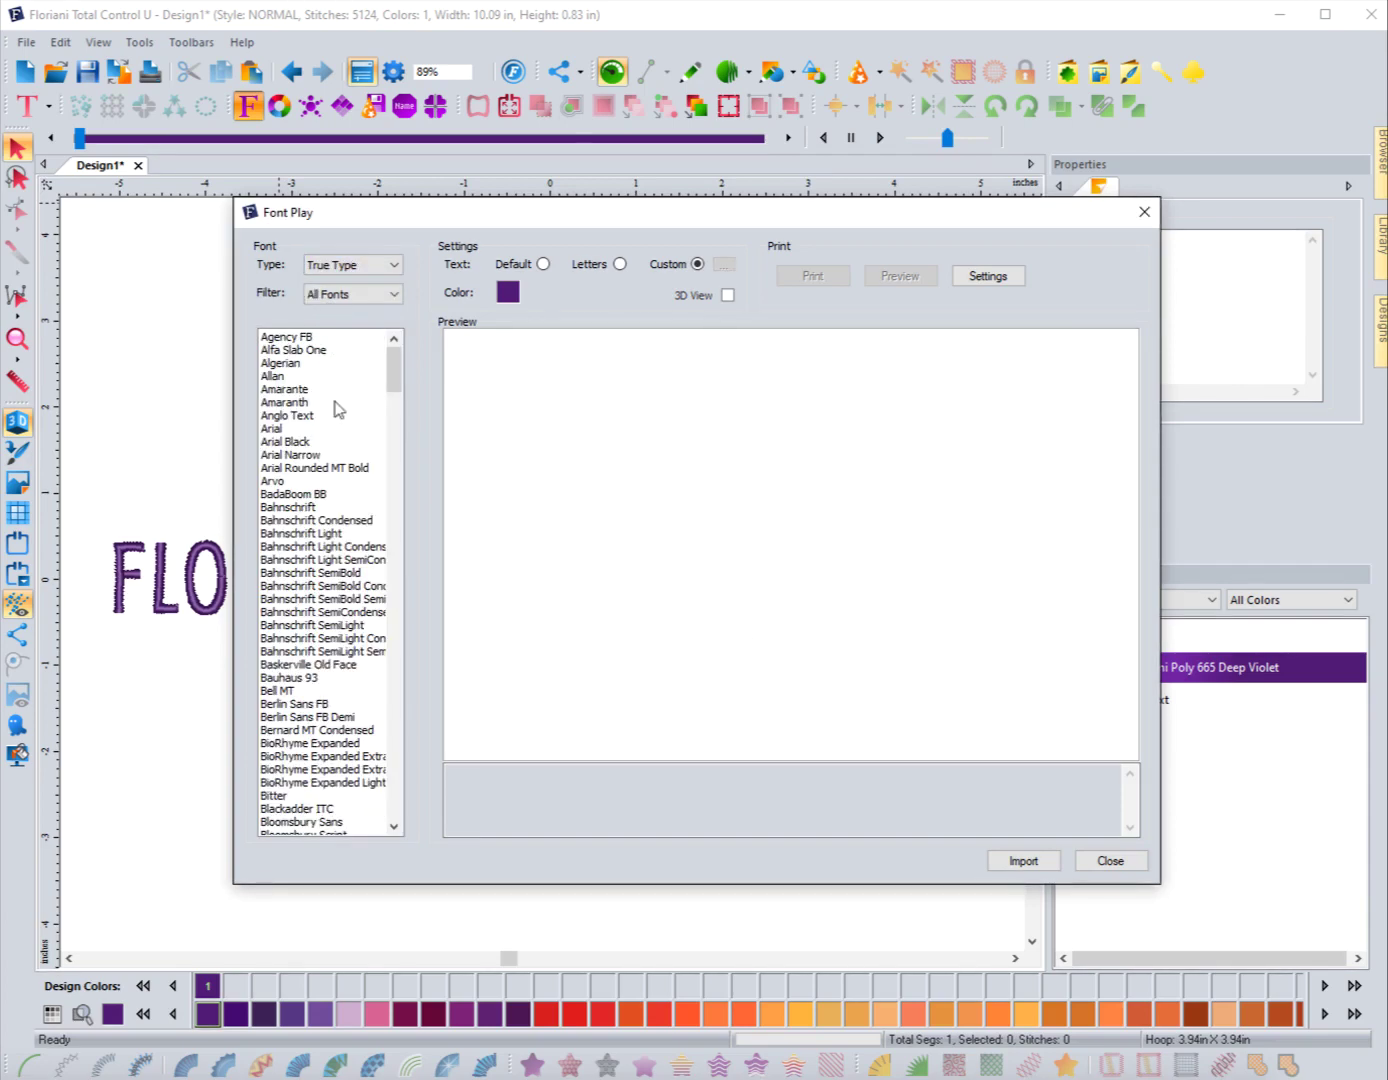
left_click(280, 417)
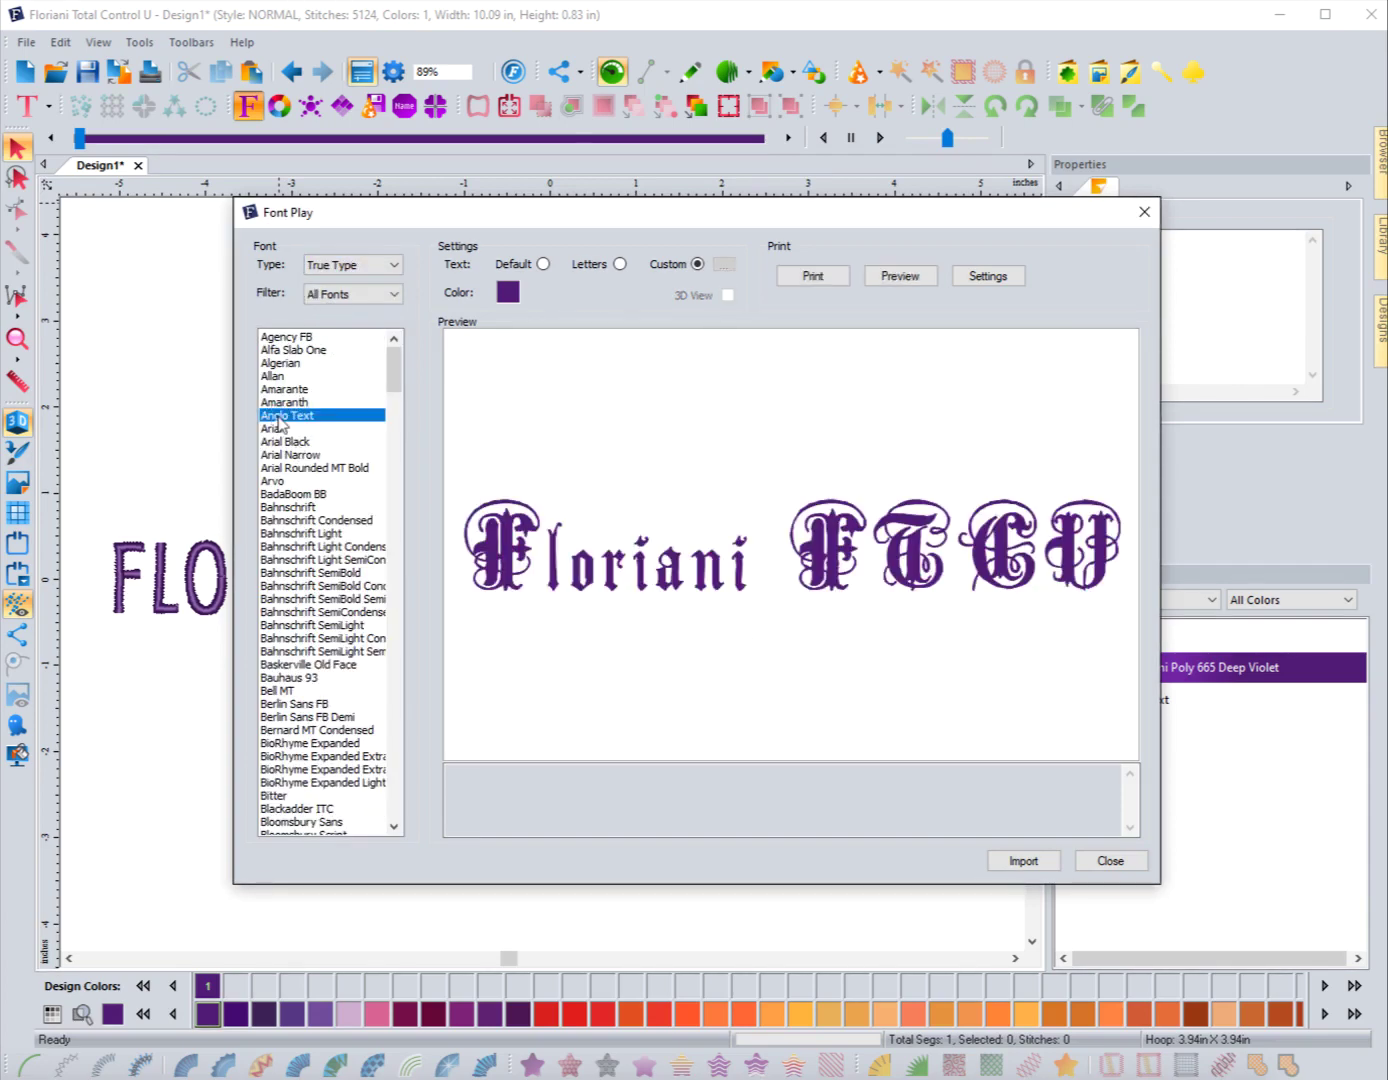
left_click(284, 403)
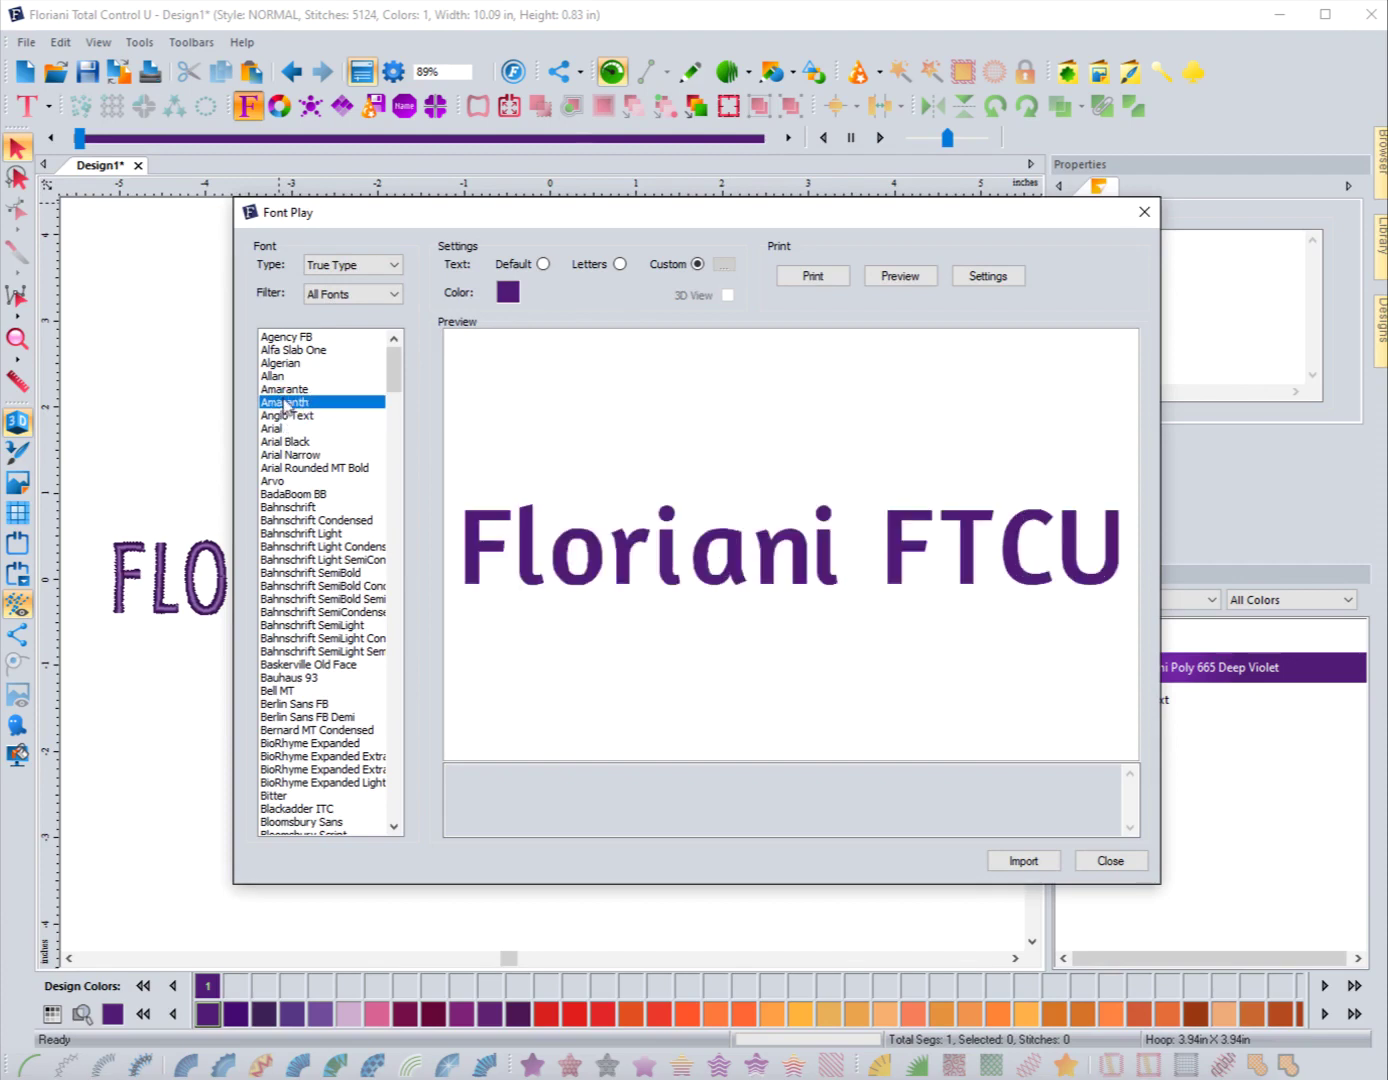
Step: Import the Amaranth 'Floriani FTCU' text and place it above the Amber line
left_click(1015, 867)
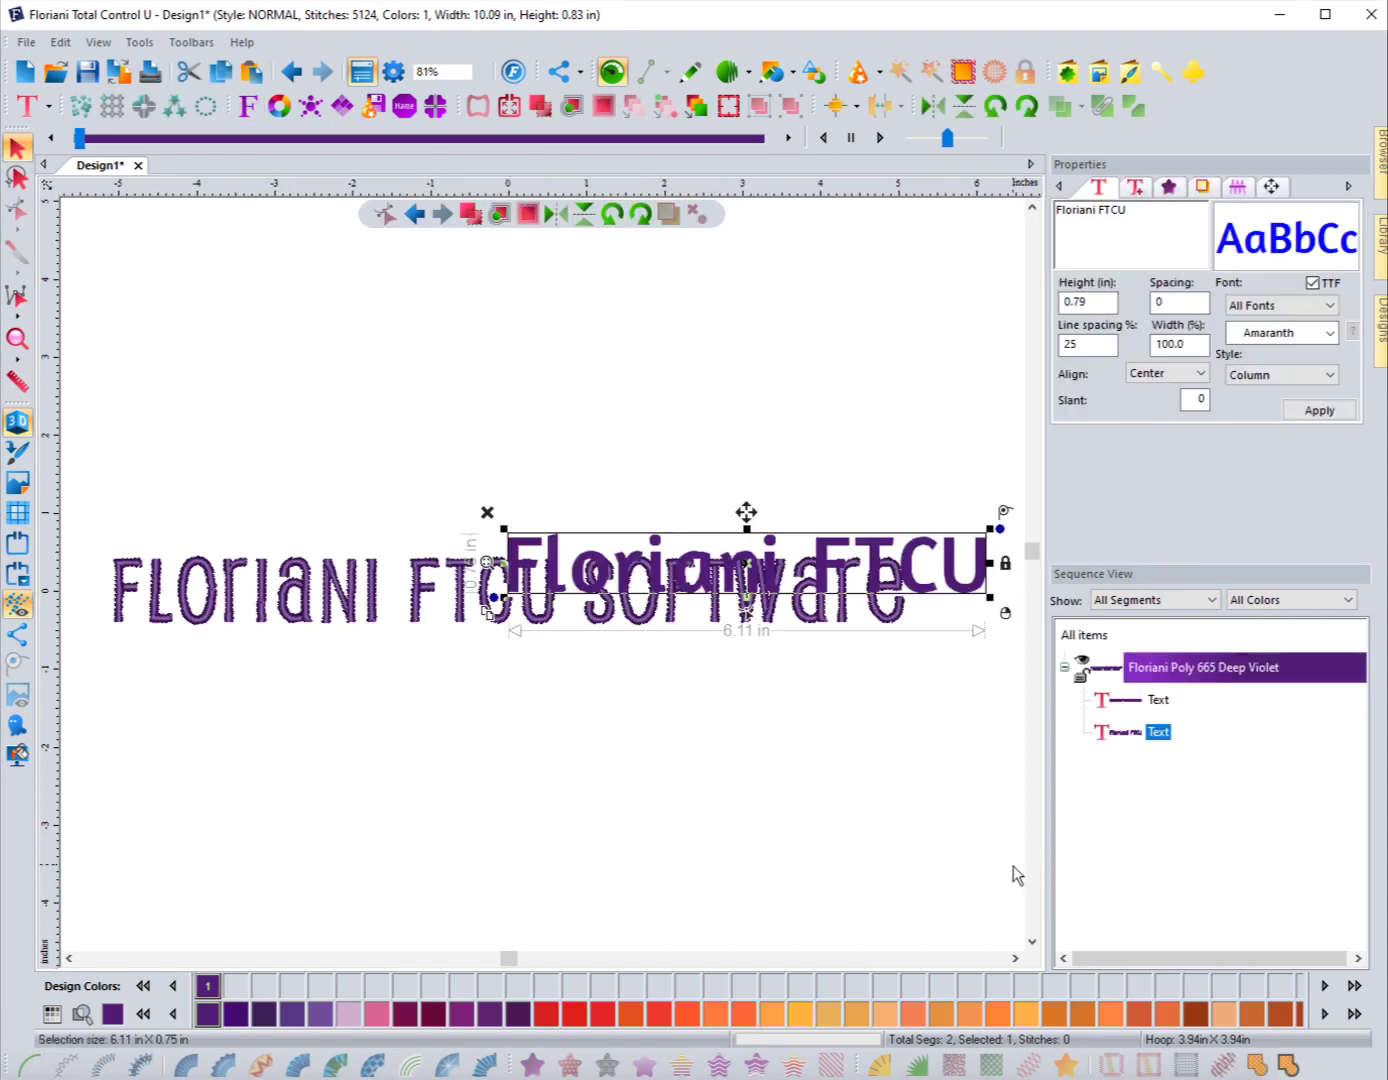
left_click_drag(860, 553, 590, 469)
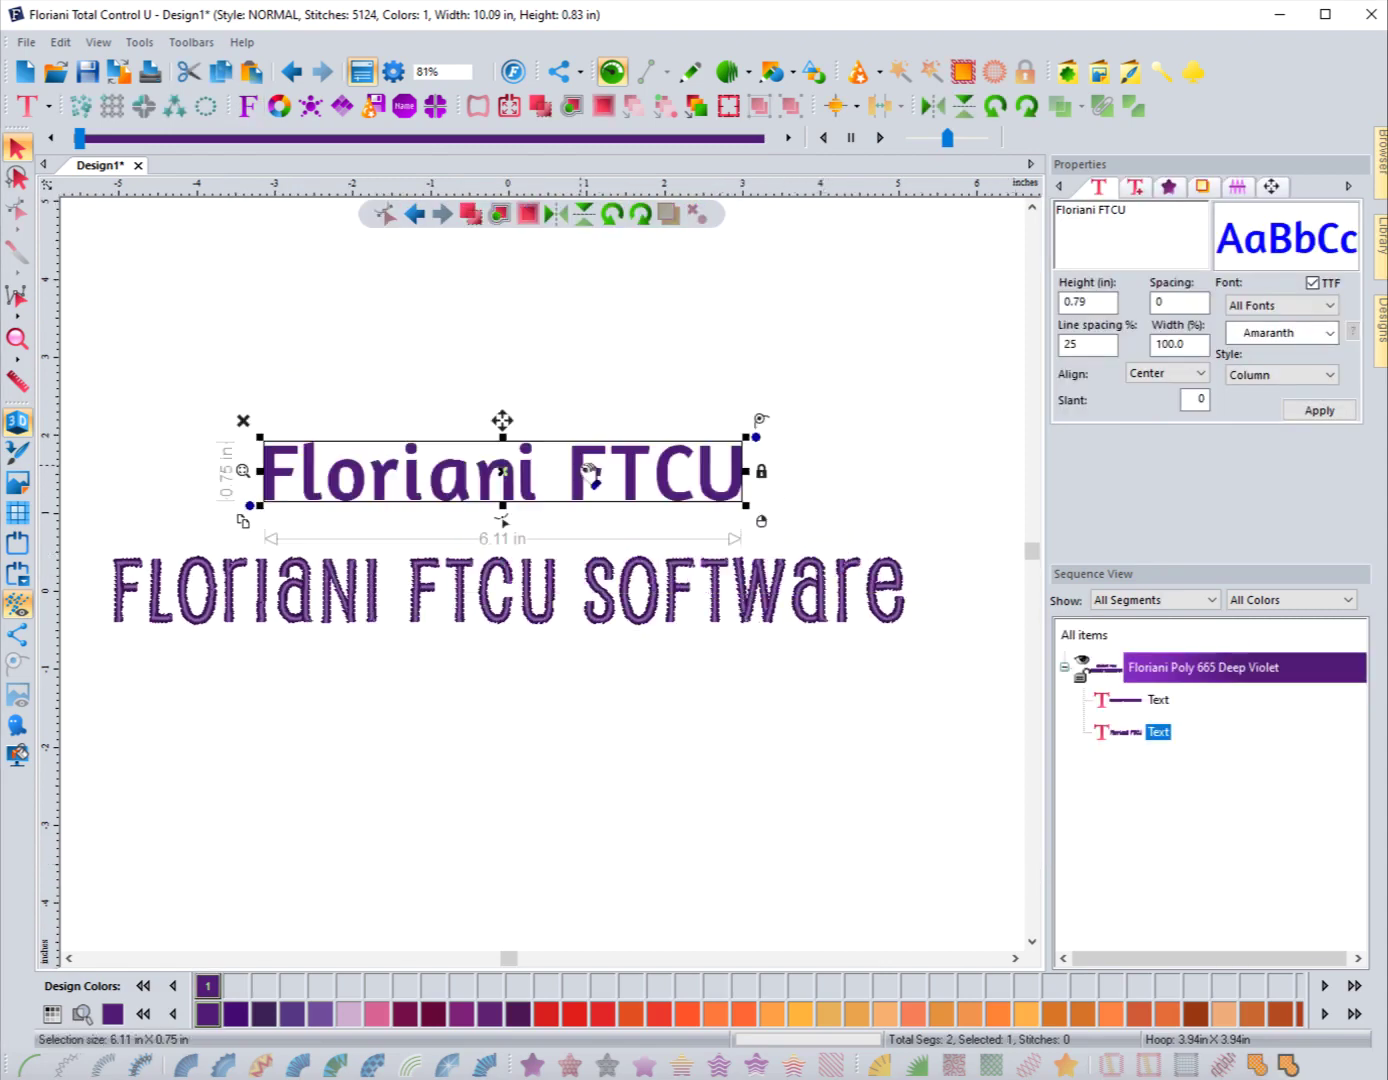
left_click(573, 701)
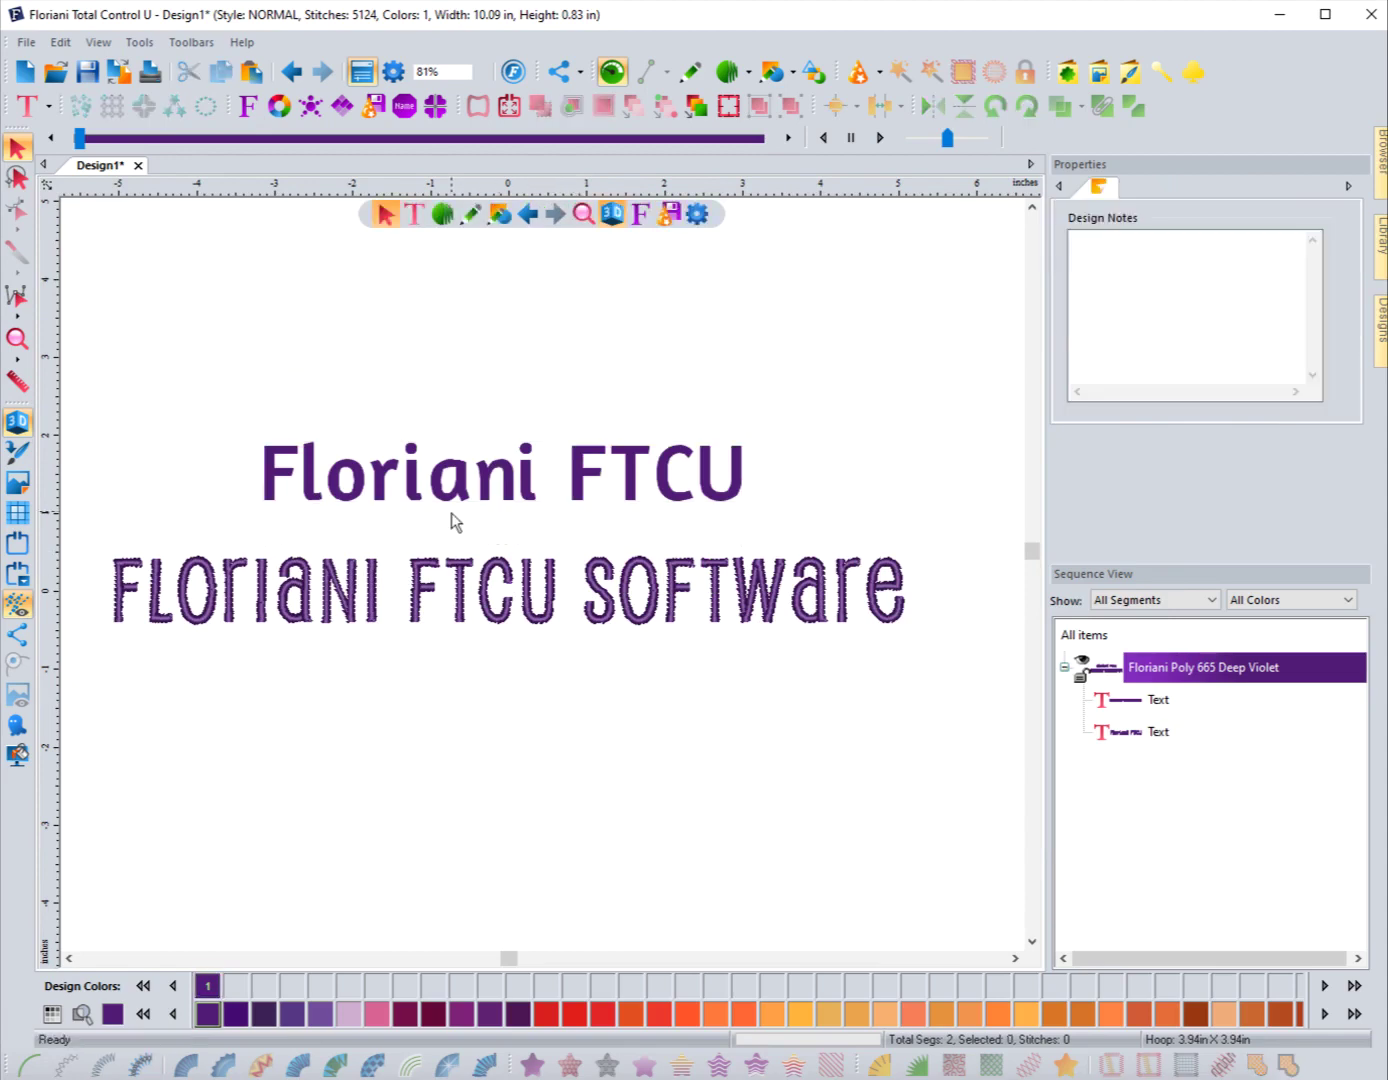
Step: Toggle the 3D stitch display off and on, then zoom in on the Floriani FTCU text
left_click(18, 424)
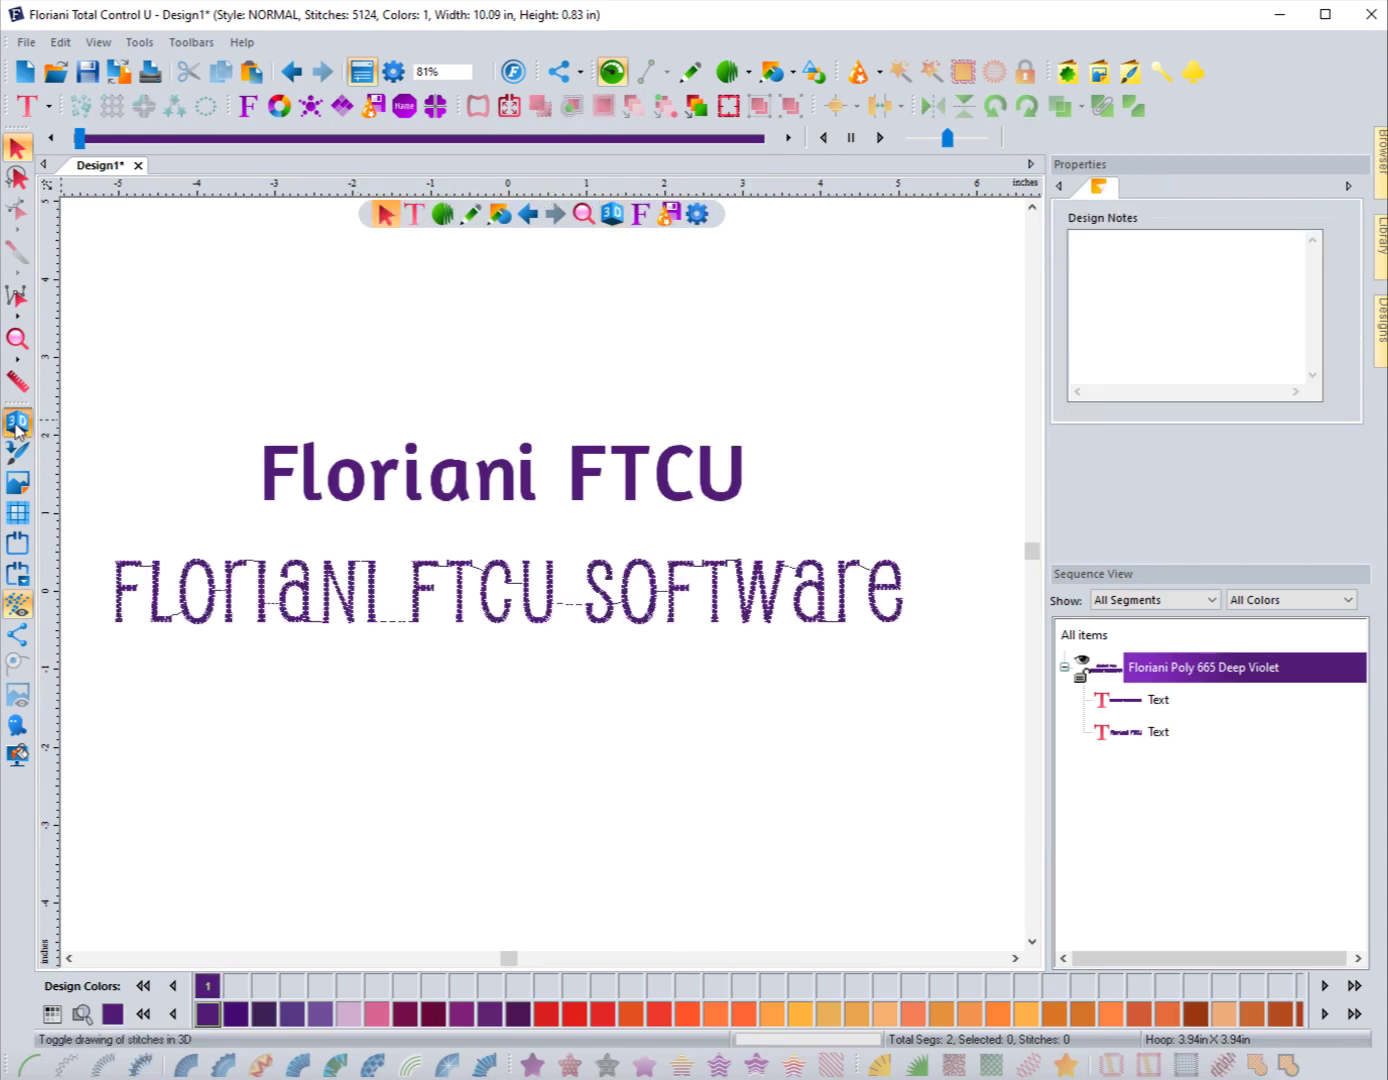
left_click(18, 426)
left_click(17, 338)
left_click_drag(217, 410, 724, 525)
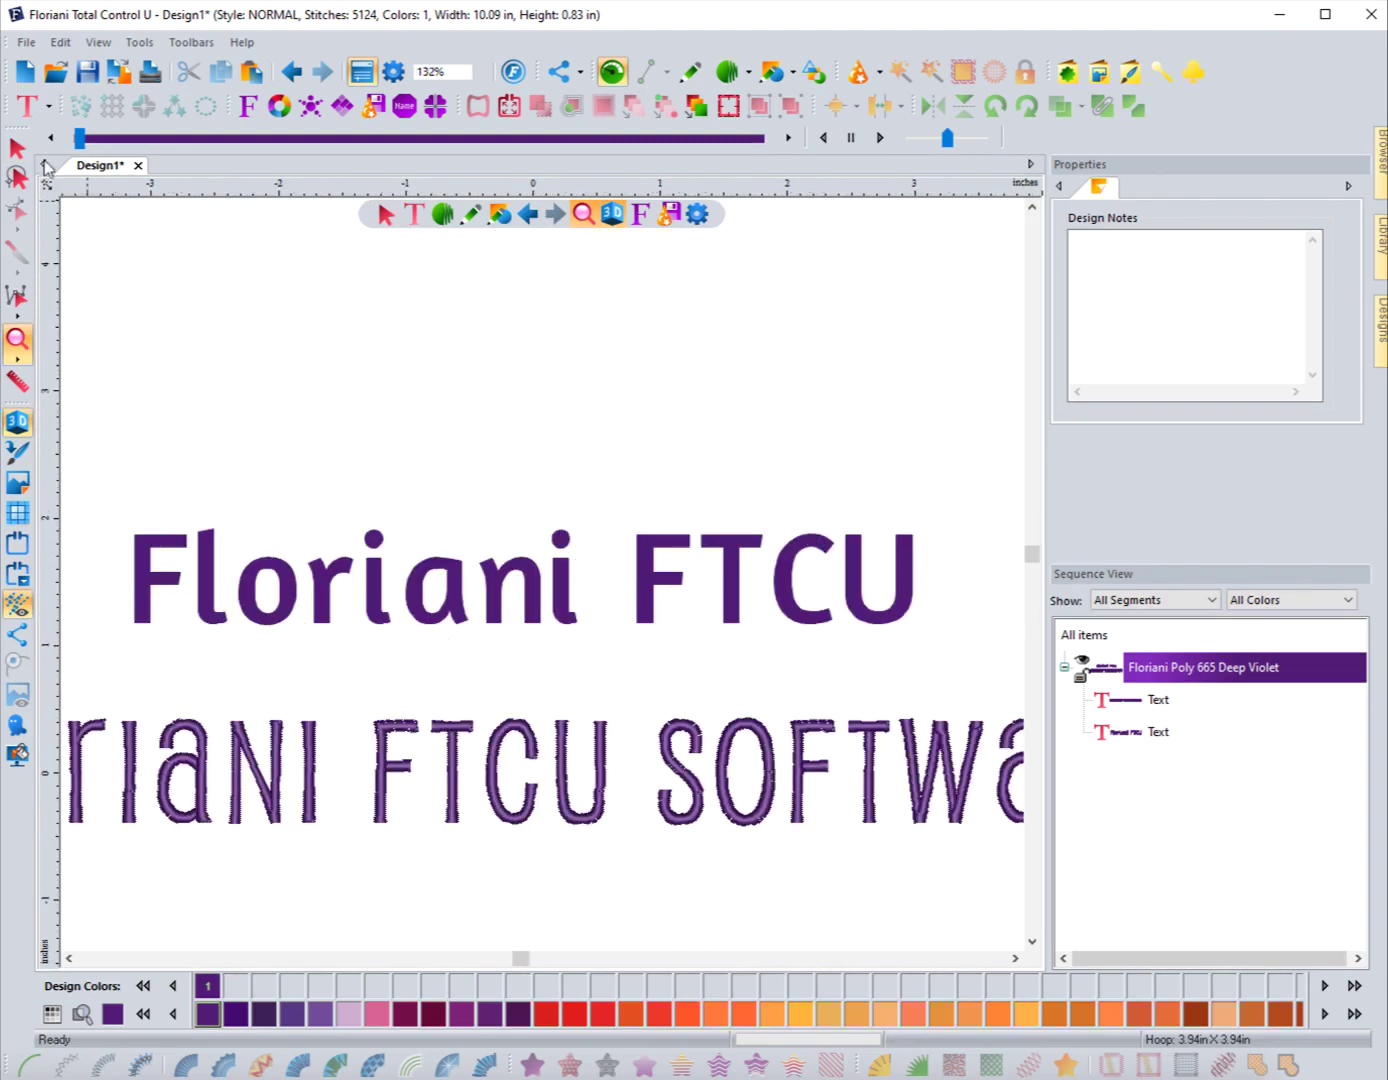
left_click(19, 149)
Step: Check the Floriani FTCU text's context actions, then zoom out to fit the whole design
left_click(330, 565)
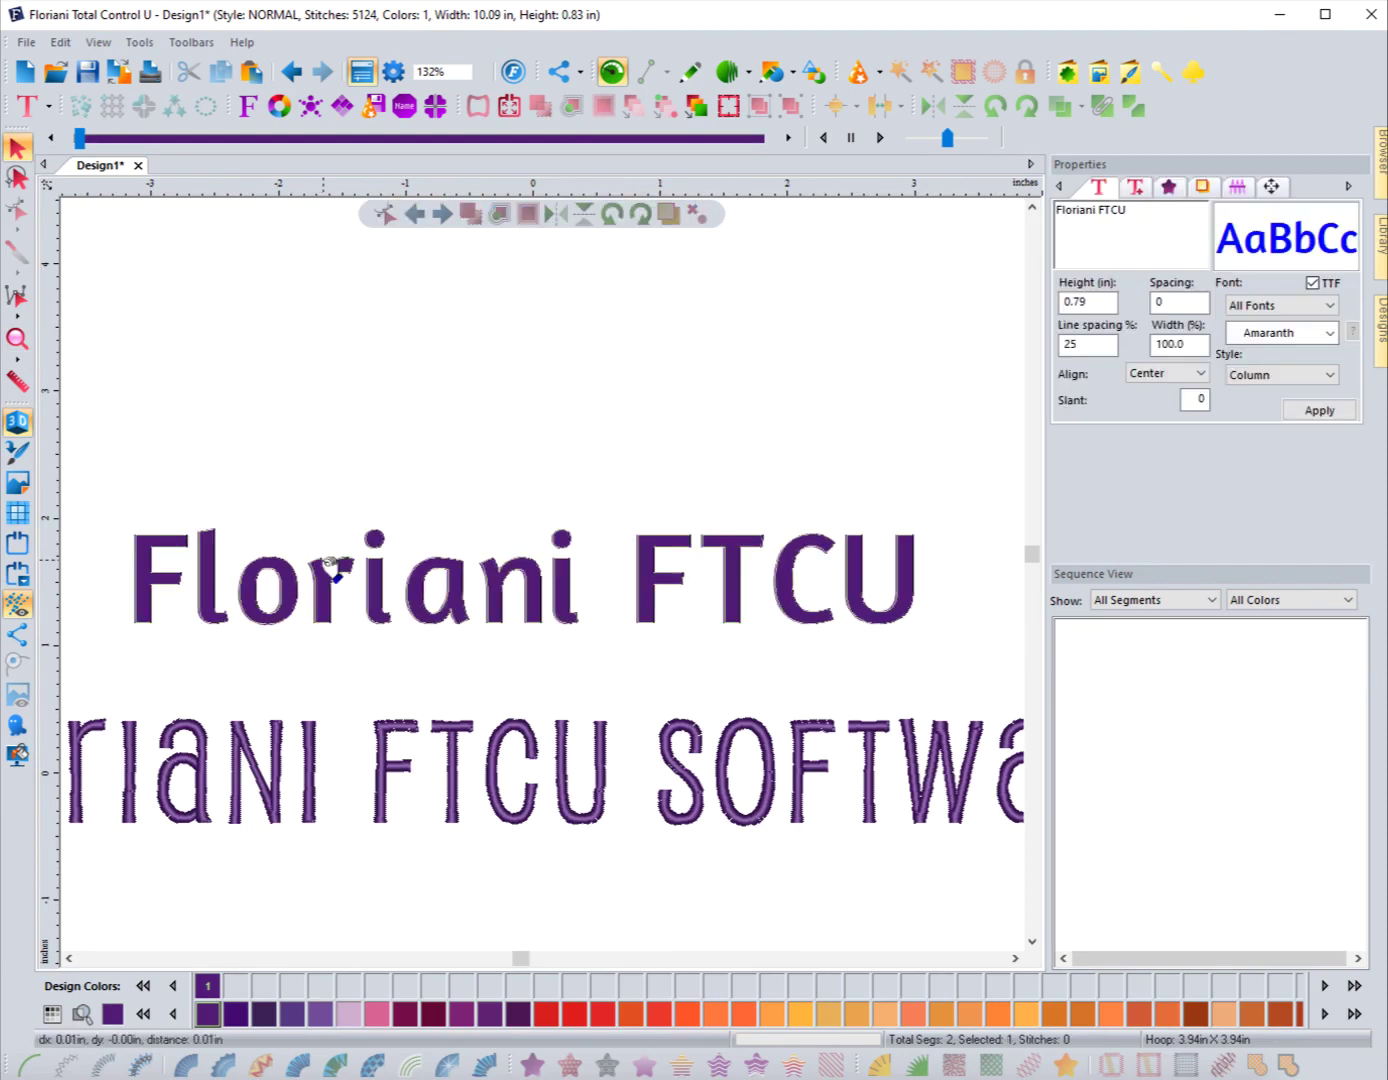
right_click(385, 585)
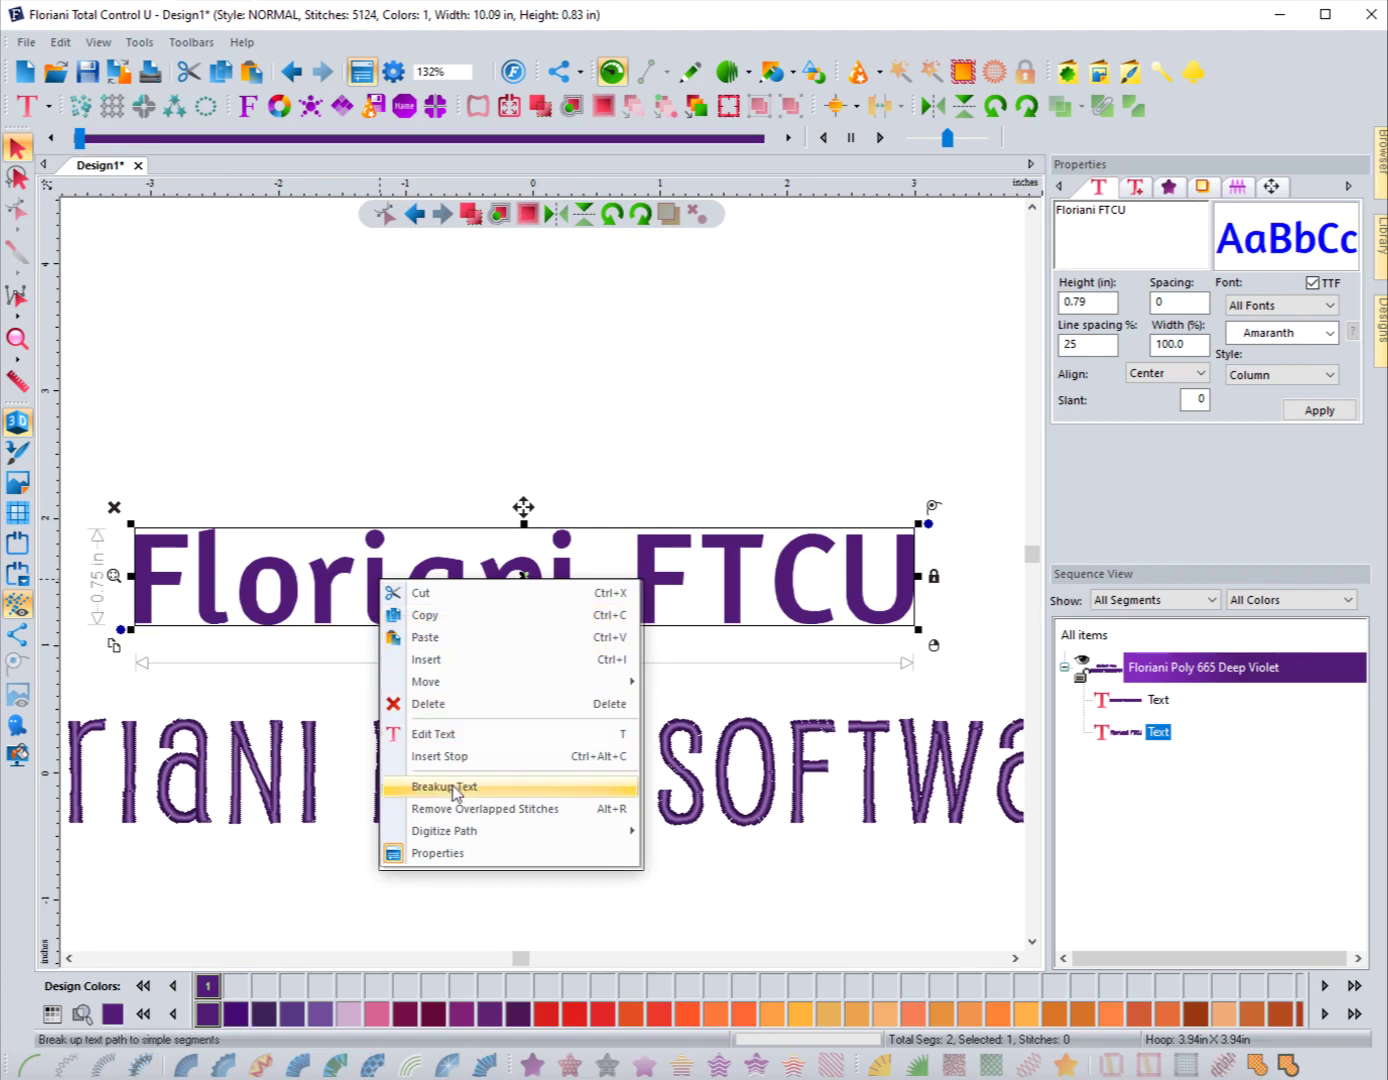
left_click(437, 420)
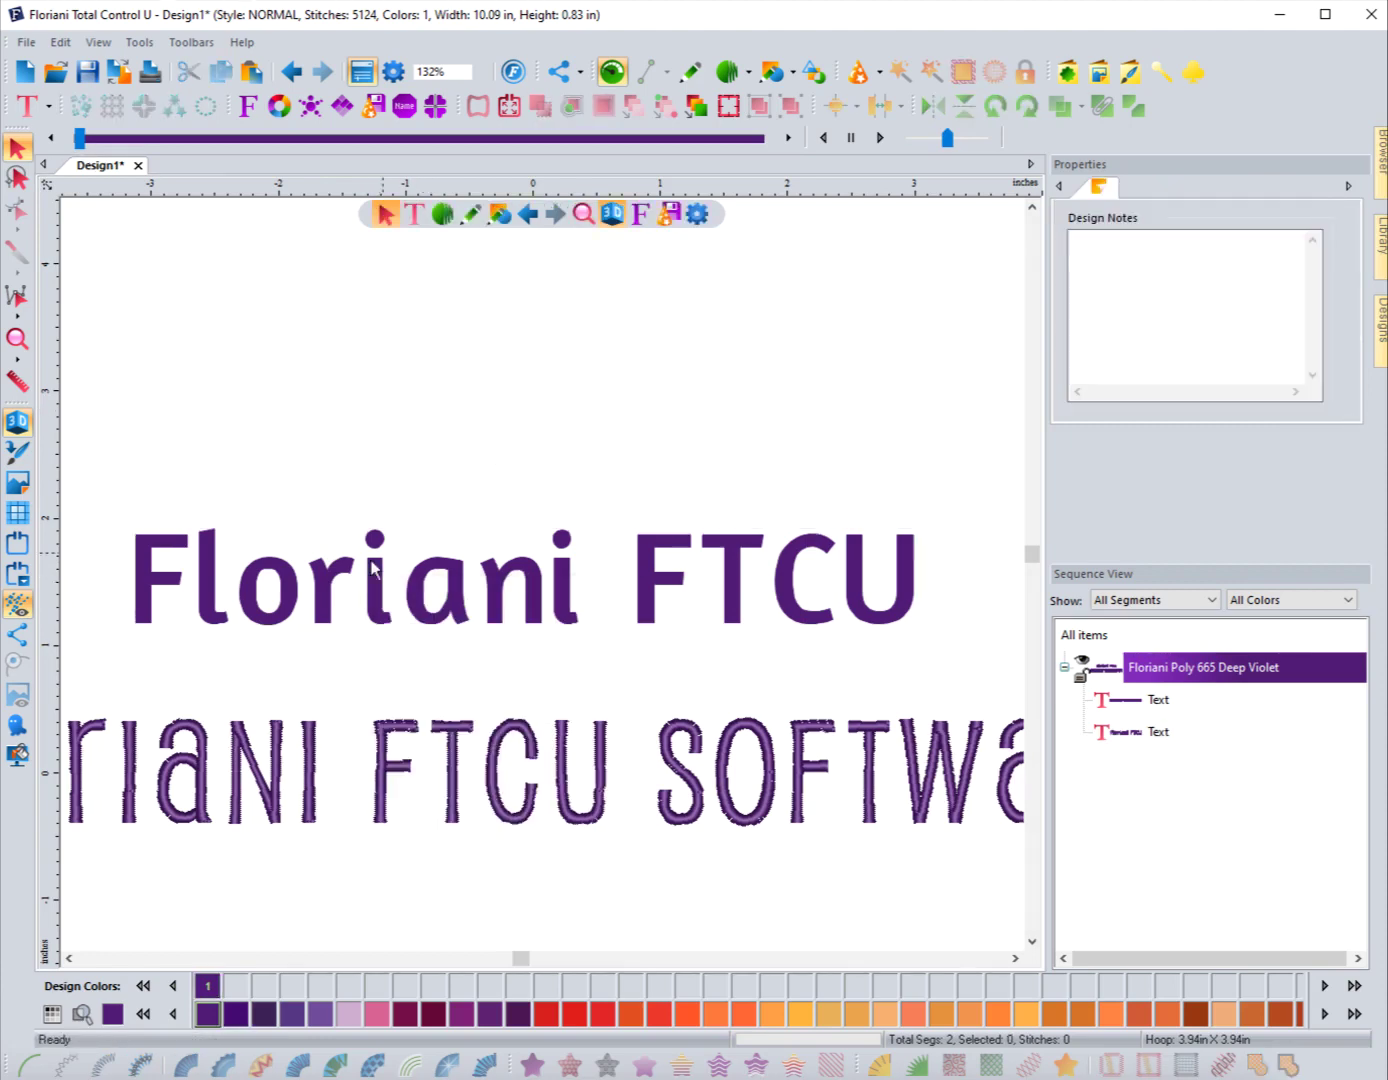
left_click(19, 338)
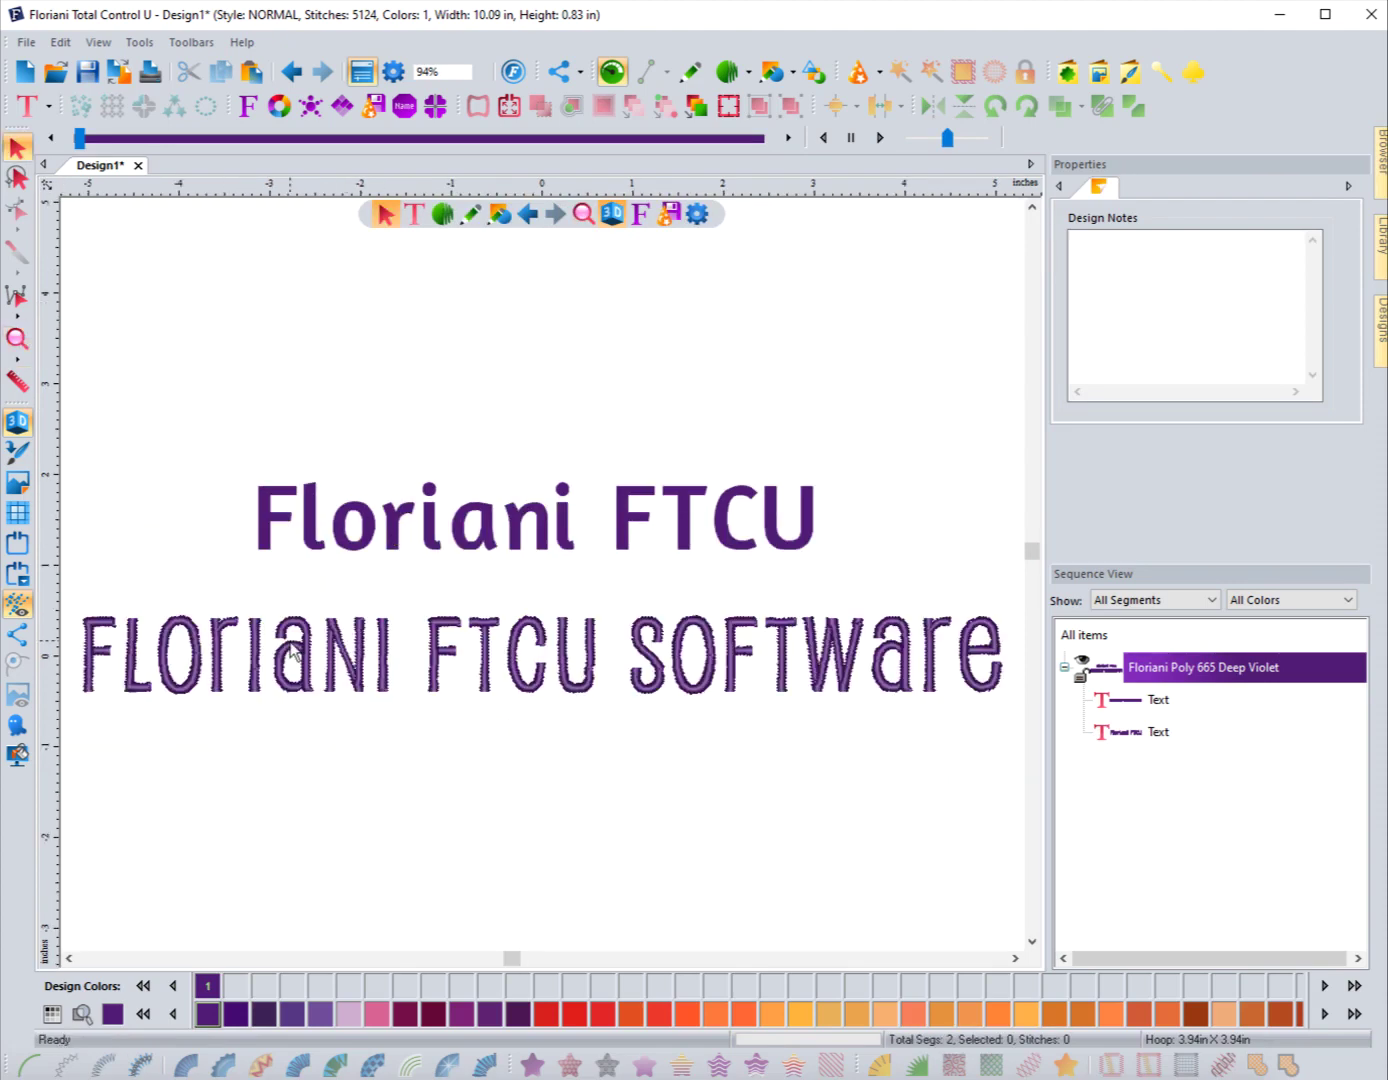